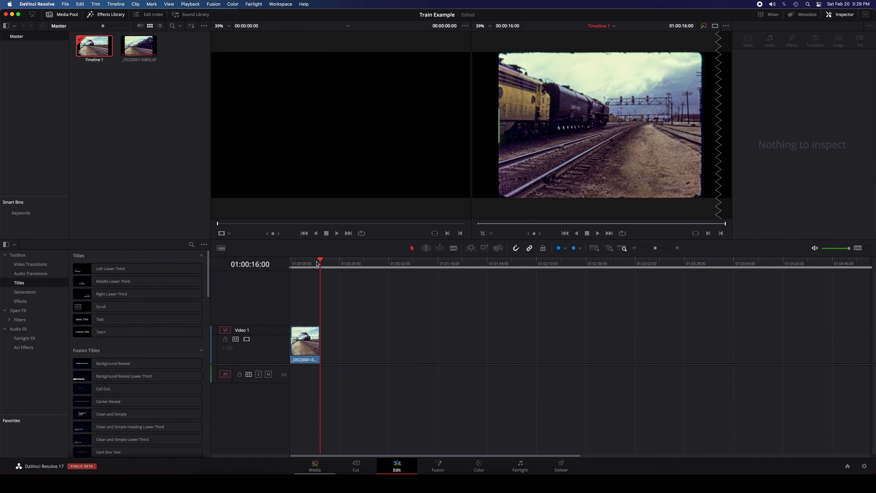
Set up a render of Timeline 1 with the filename Train test and audio export turned off
left_click(565, 468)
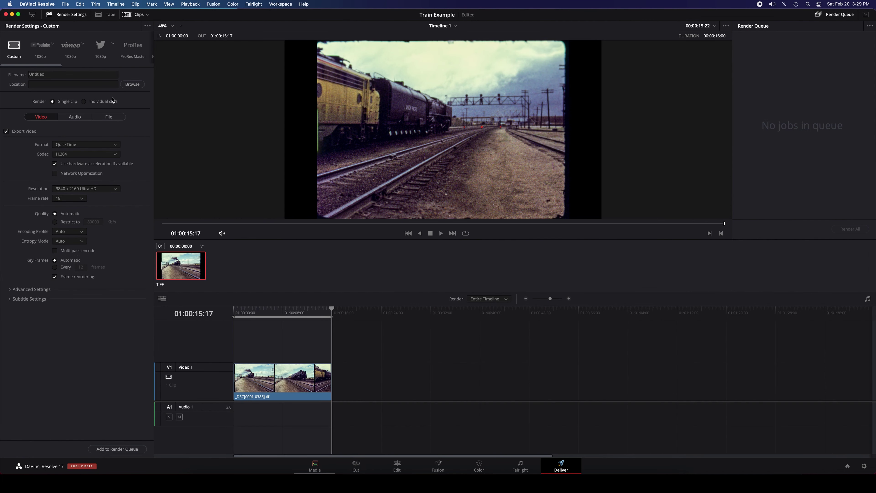
left_click(90, 75)
type("Train test")
left_click(74, 117)
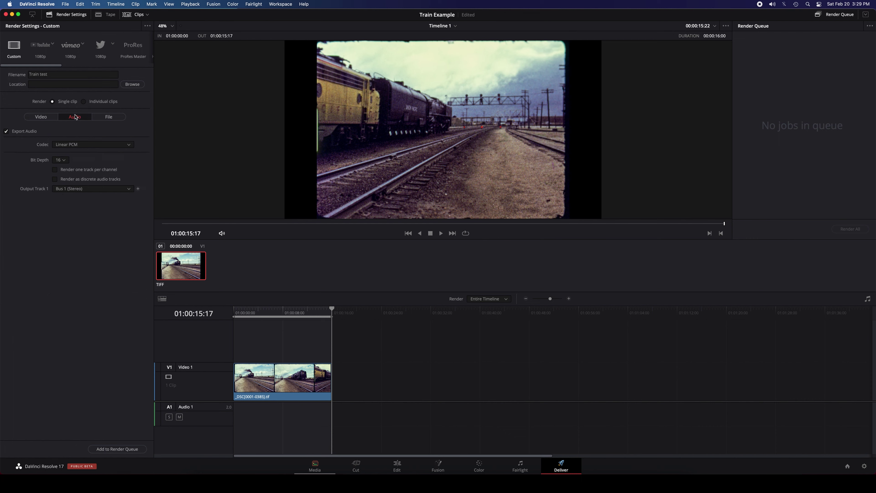
left_click(18, 133)
left_click(40, 118)
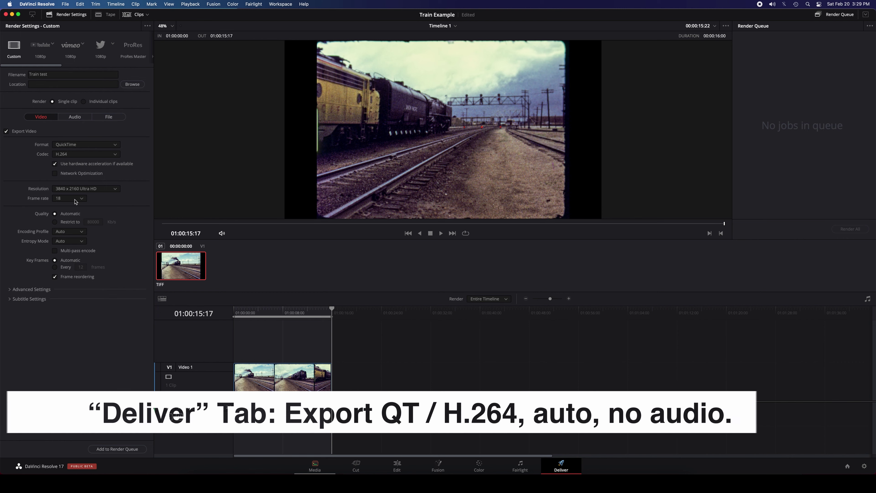
left_click(67, 75)
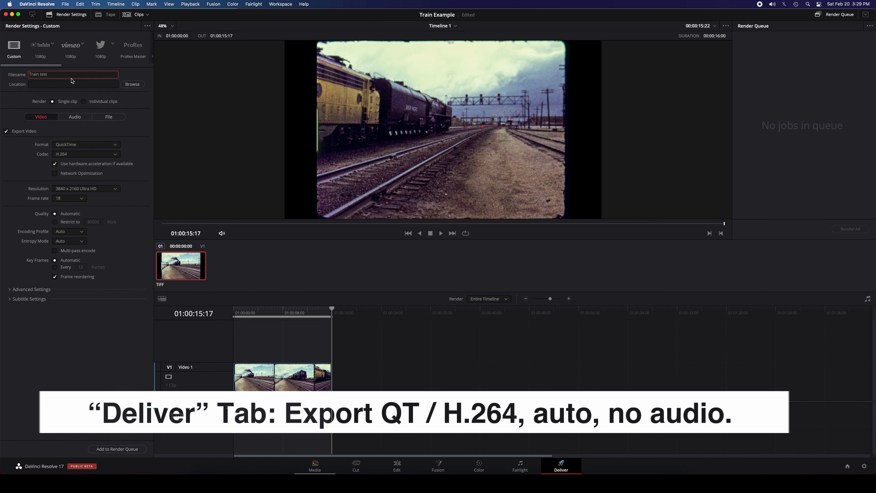
Add the job to the render queue with Movies as the save location and start rendering it
left_click(118, 449)
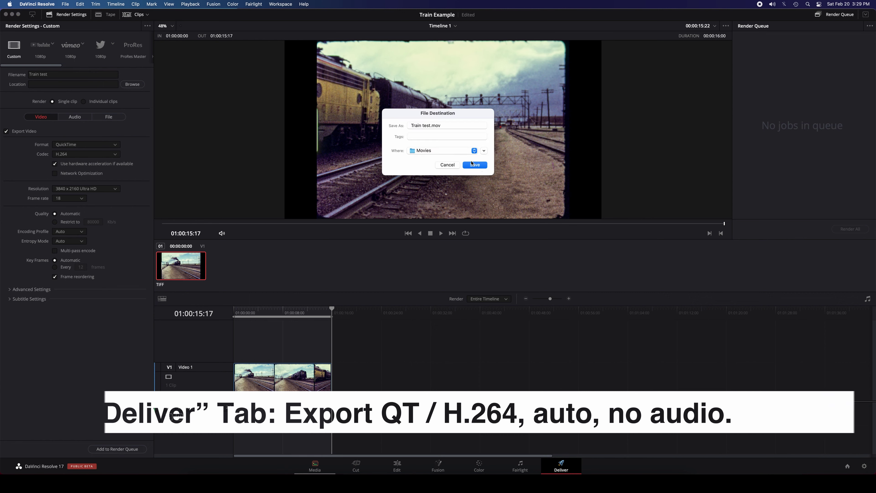
left_click(475, 165)
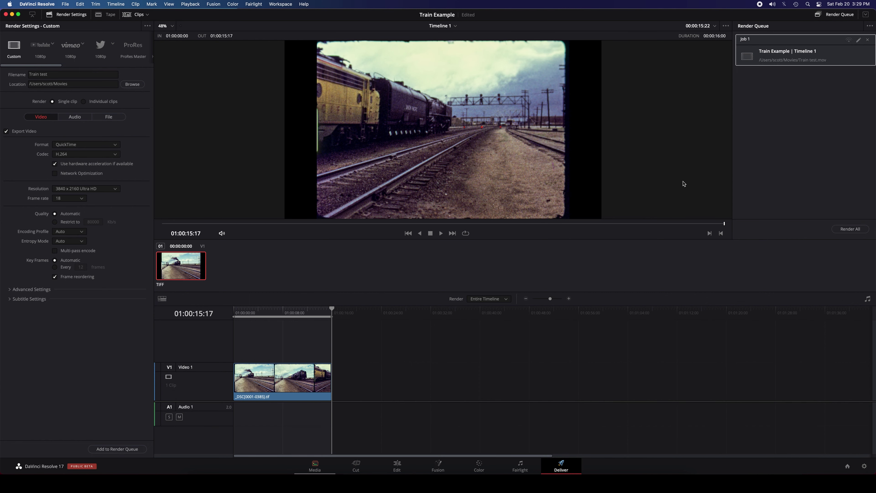
left_click(845, 229)
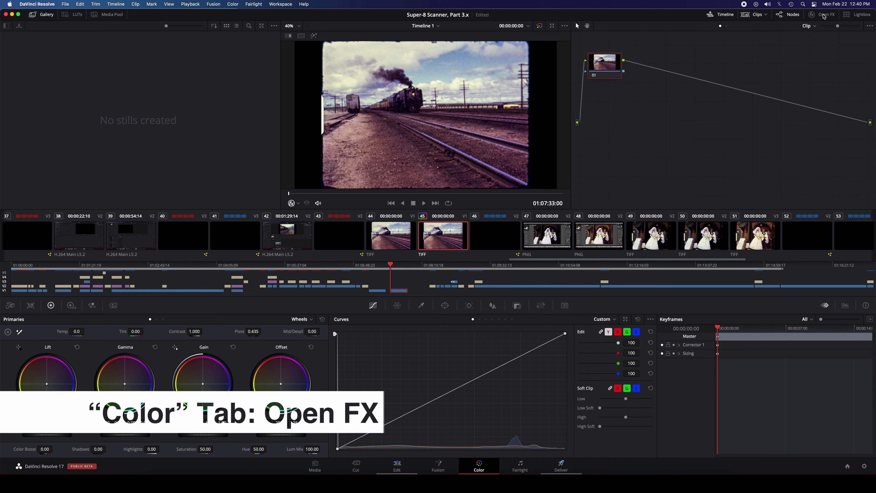
Add Neat Video's Reduce Noise v5 effect as a new node after node 01 of the train clip
left_click(824, 15)
left_click_drag(875, 42, 874, 124)
scroll(874, 123, "down", 4)
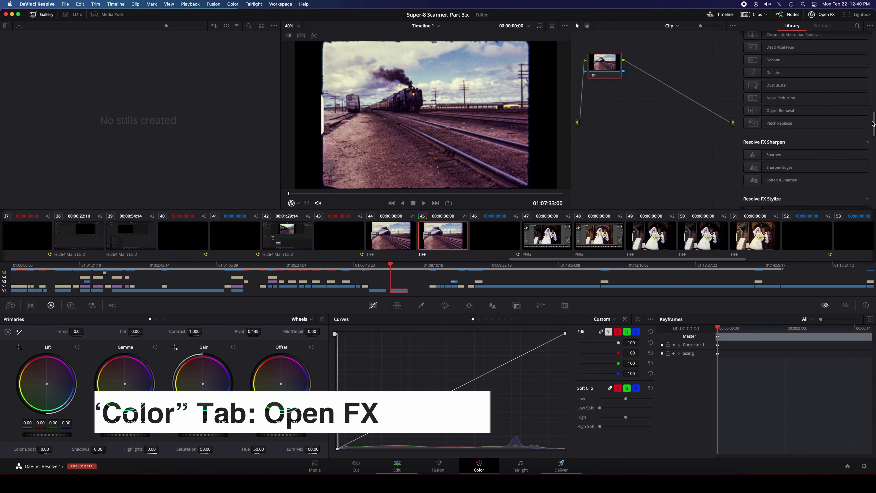
left_click_drag(874, 124, 874, 211)
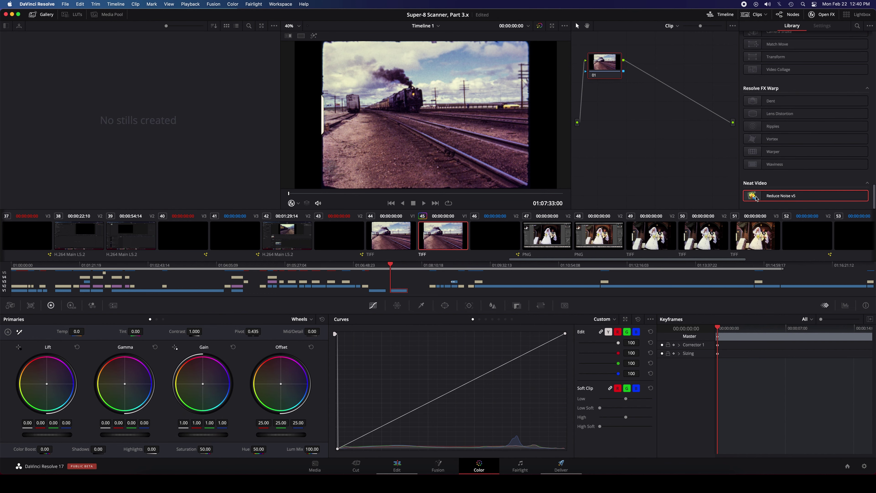
left_click_drag(757, 198, 685, 98)
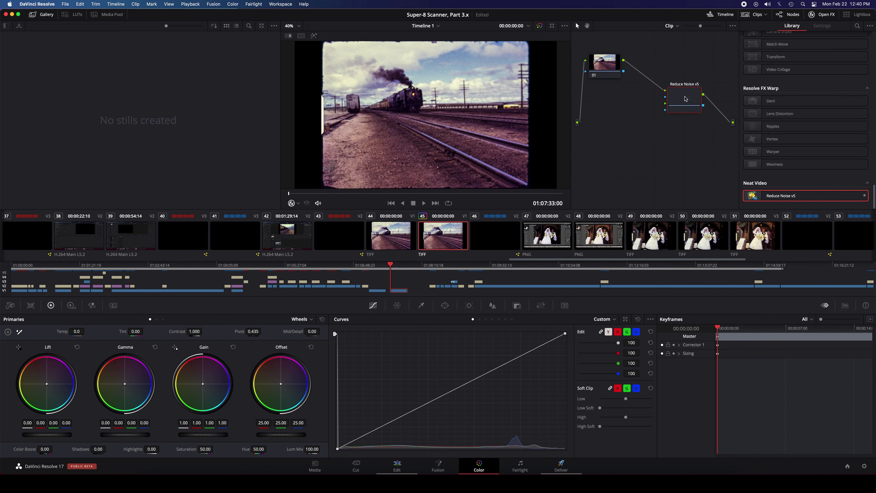
Open the noise profile preparation and try an automatic profile, declining to use the small selected area
left_click(812, 46)
left_click(193, 452)
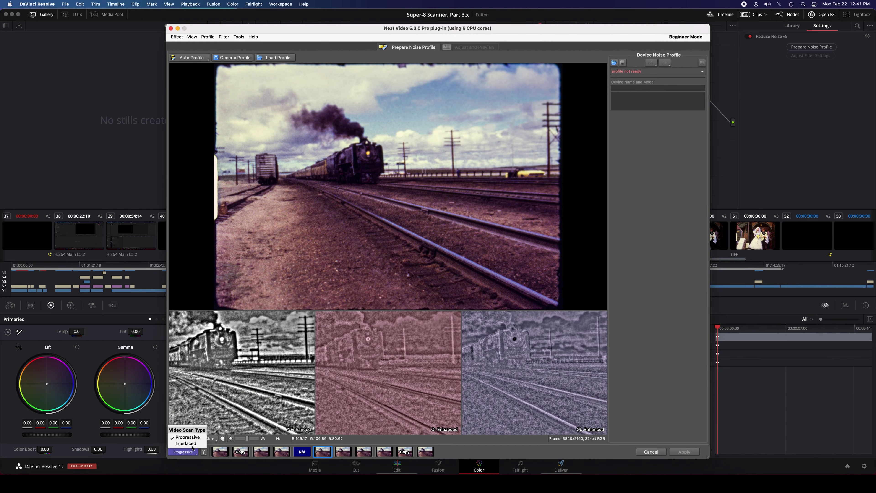
left_click(204, 453)
left_click(204, 456)
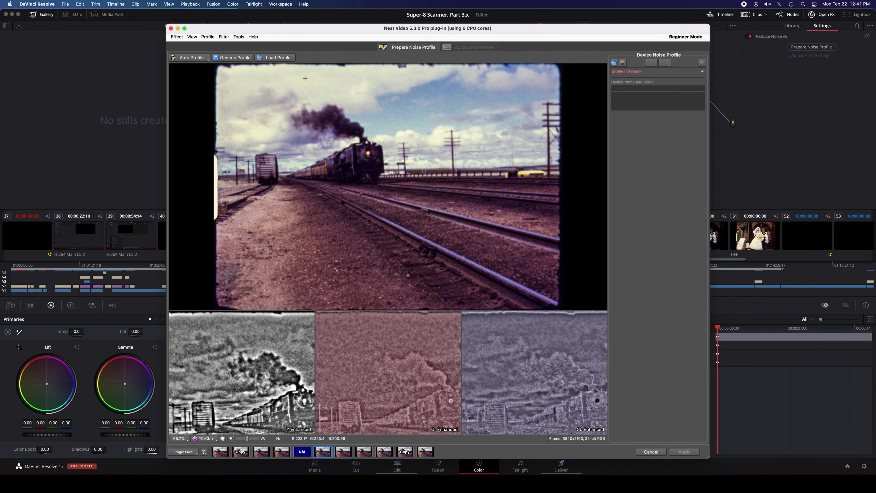
left_click(190, 58)
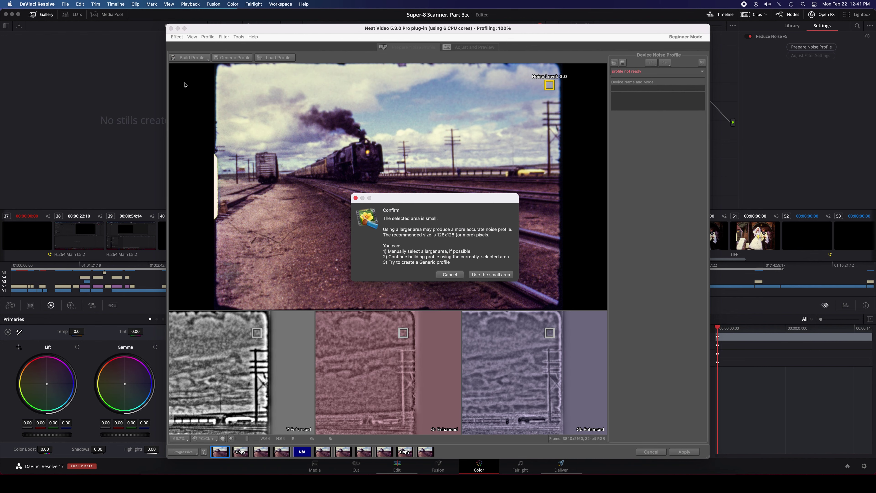
left_click(450, 274)
Build the noise profile from a sky area about 512 × 180 pixels above the smoke, and briefly run the profile check
left_click_drag(287, 67, 333, 92)
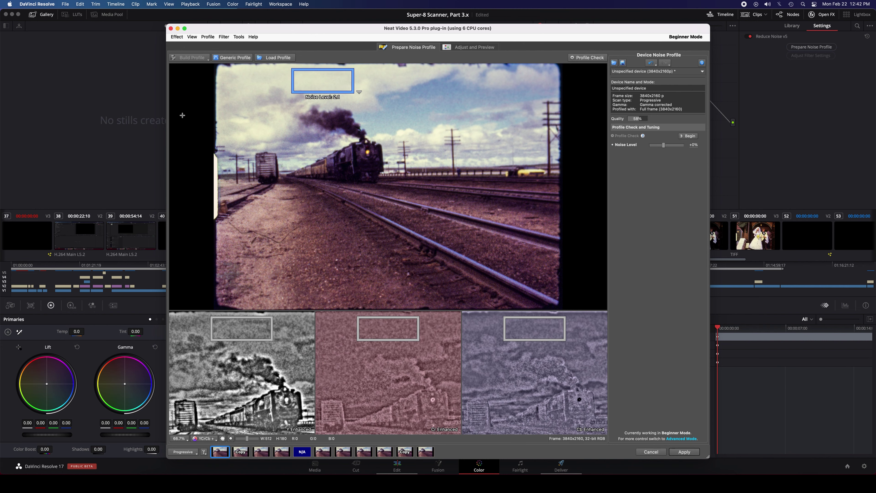
left_click(687, 136)
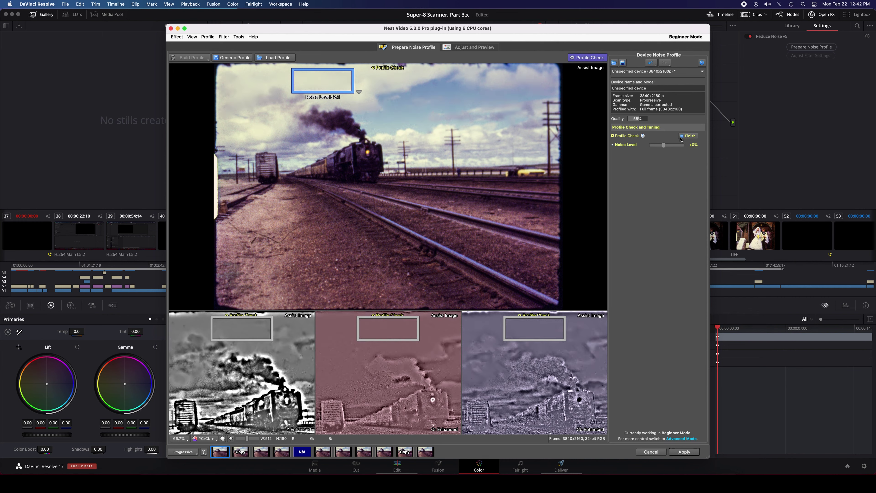
left_click(688, 136)
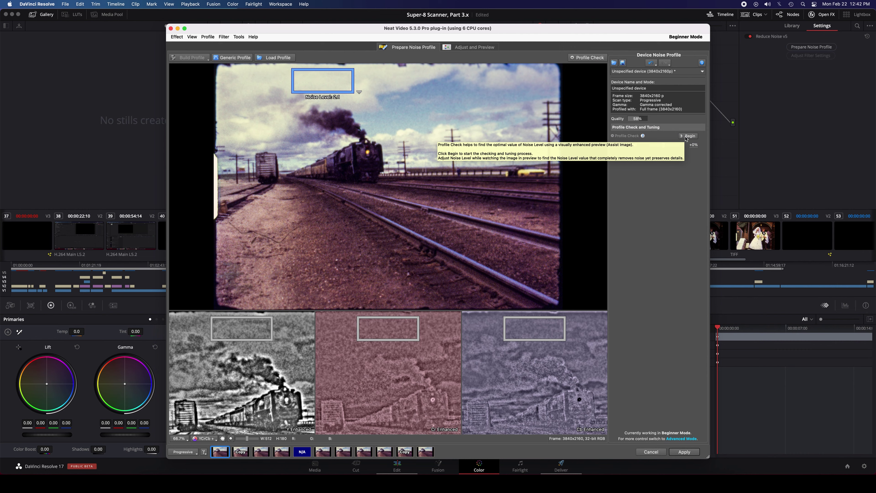
Enable the Flicker and the Dust and Scratches options of the temporal filter
left_click(475, 50)
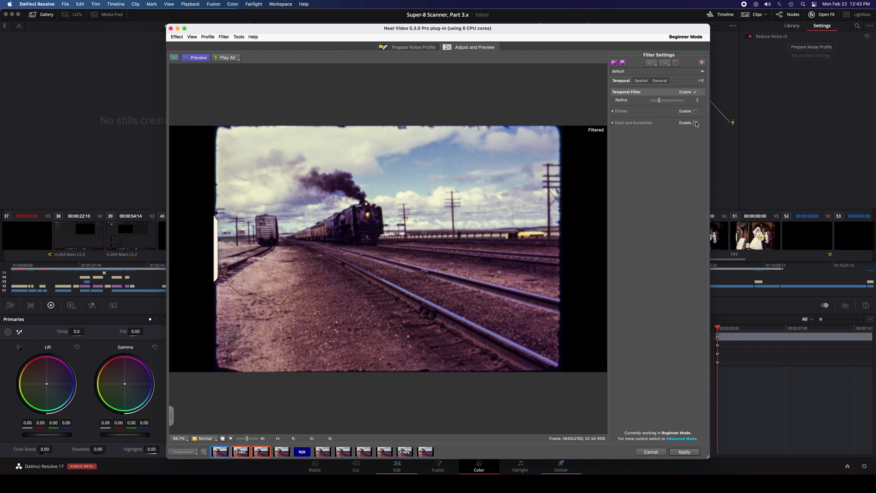
left_click(696, 111)
left_click(695, 122)
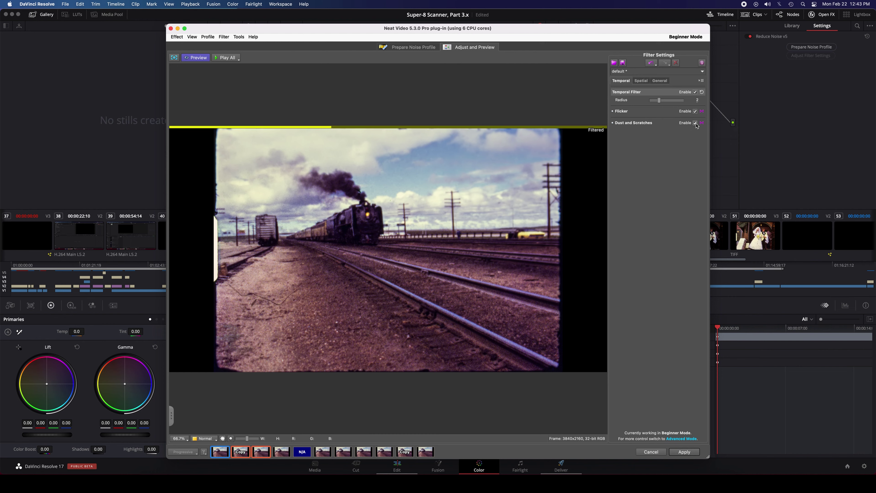
Enable sharpening in the spatial filter settings with the fine detail amount at 250%
left_click(642, 82)
left_click(615, 133)
left_click(695, 130)
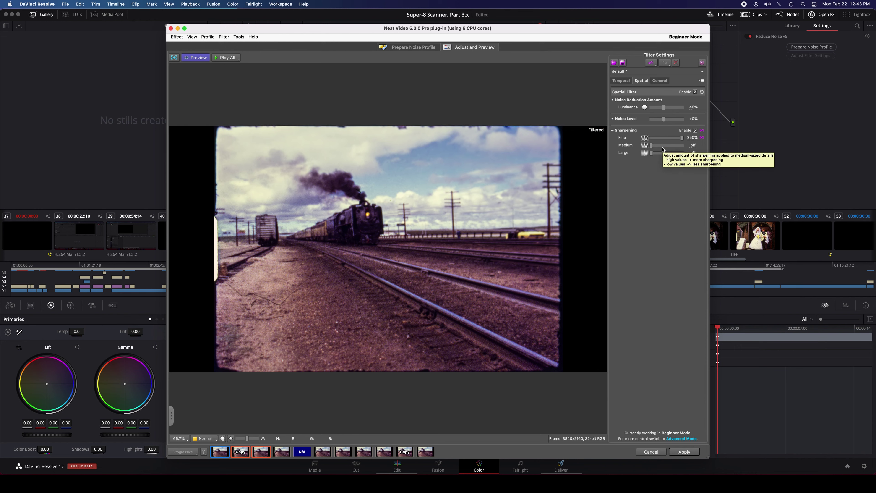
mouse_move(663, 149)
left_mouse_down()
mouse_move(677, 146)
mouse_move(658, 153)
mouse_move(691, 153)
mouse_move(673, 156)
left_mouse_up()
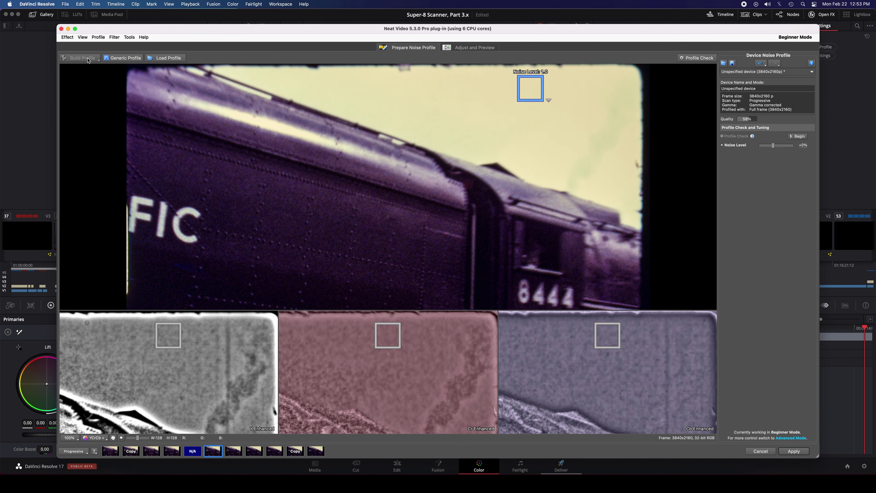
Select a rectangular area on the dark side of the train beside the FIC lettering and rebuild the noise profile from it
left_click_drag(269, 185, 270, 188)
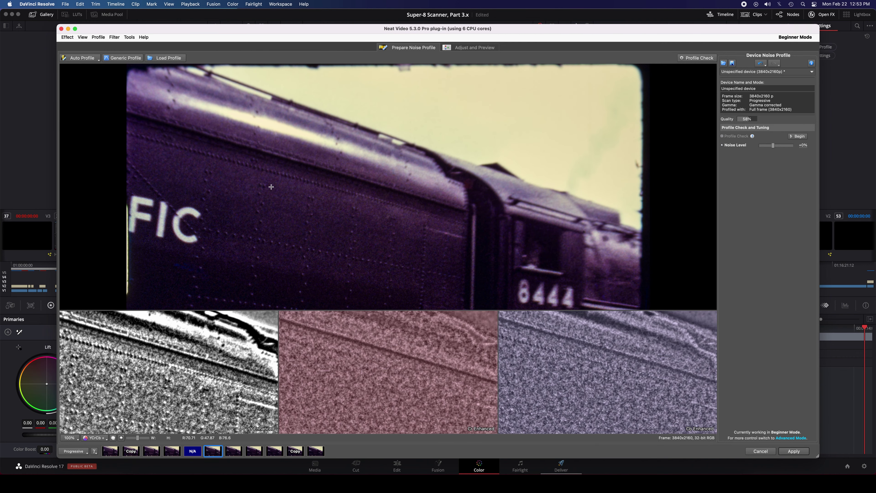
left_click_drag(295, 234, 301, 236)
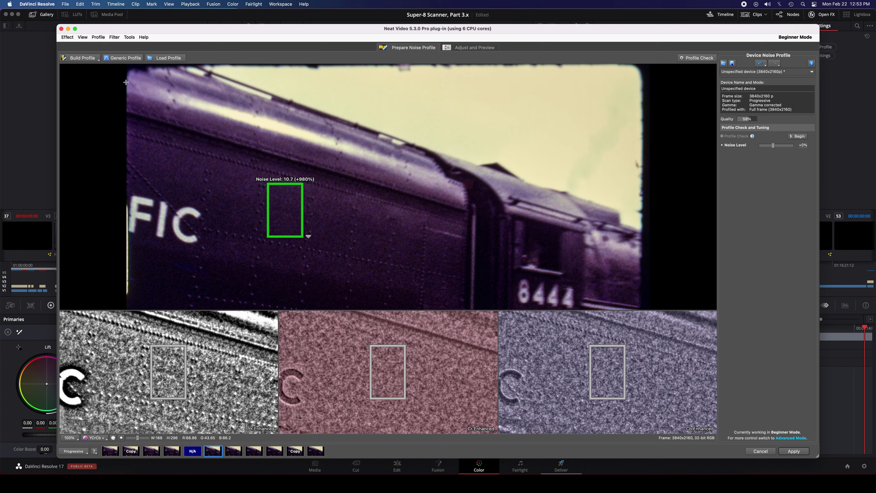
left_click(83, 58)
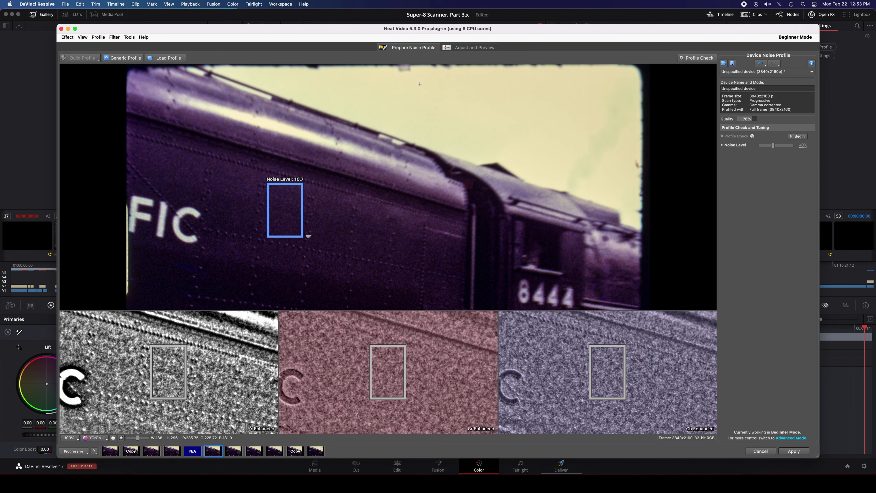
Compare the unfiltered noise profile image of the train with the filtered preview
left_click(468, 49)
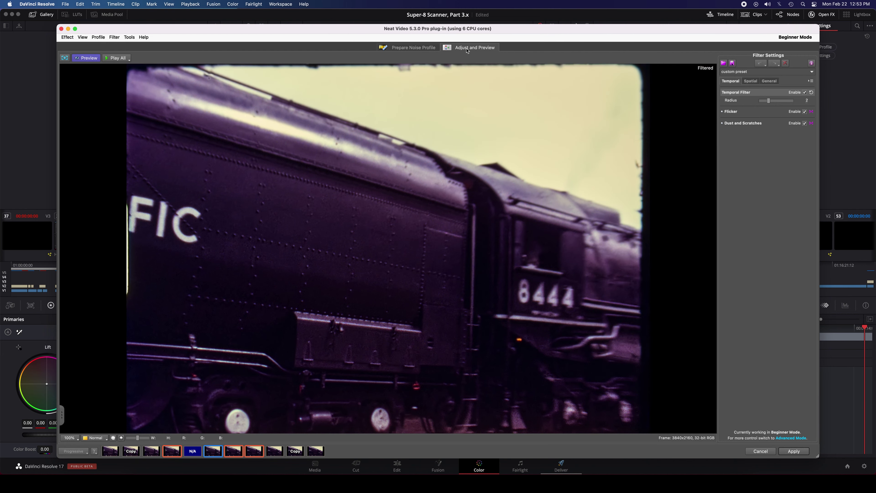
left_click(419, 48)
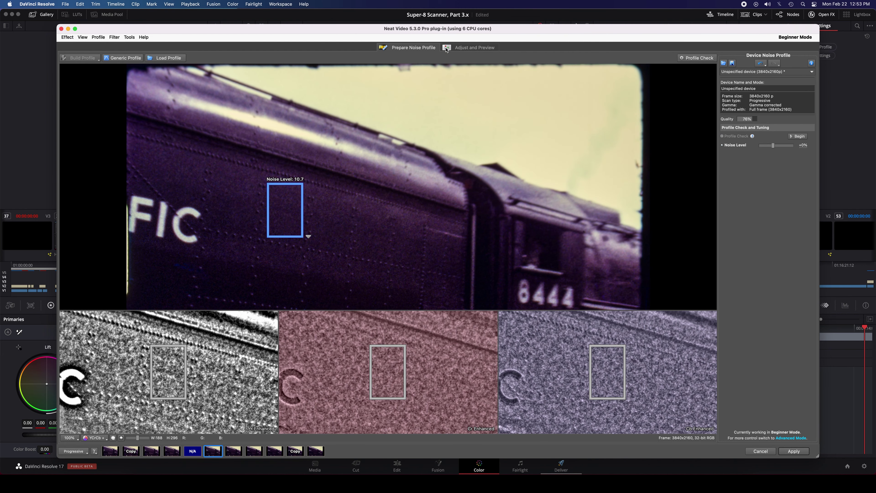
left_click(463, 51)
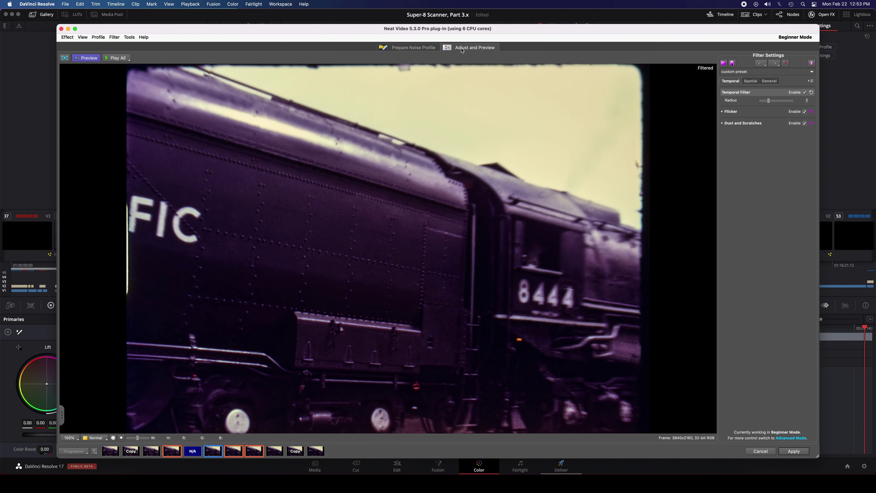
left_click(424, 50)
left_click(465, 50)
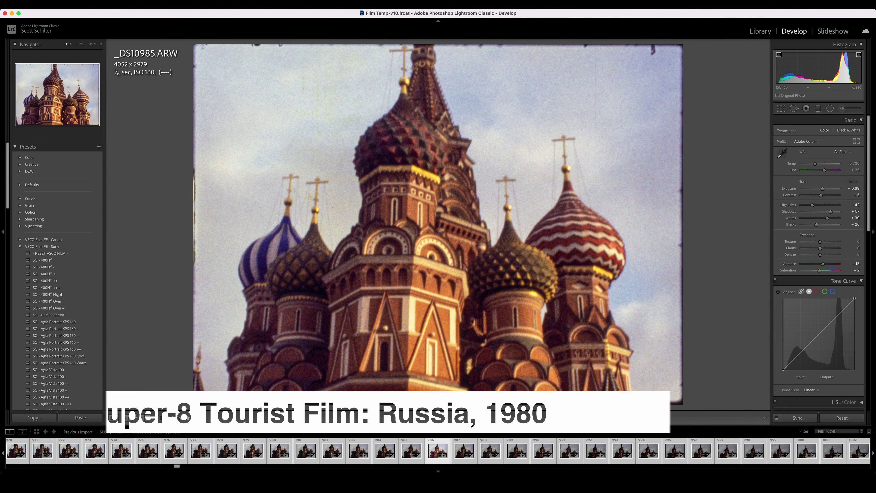
In Lightroom Classic, compare the edited _DS10985.ARW with its reset state and with the next frame, _DS10986.ARW, and return to the edited photo
left_click(851, 420)
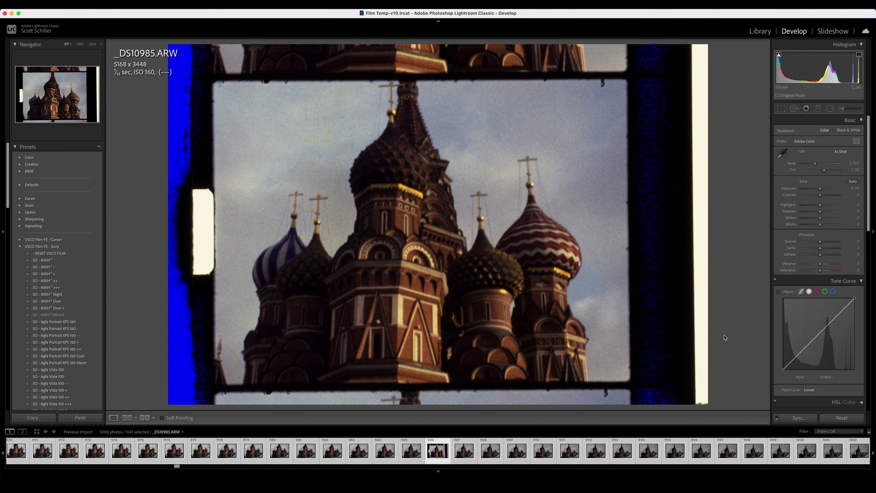
key("super+z")
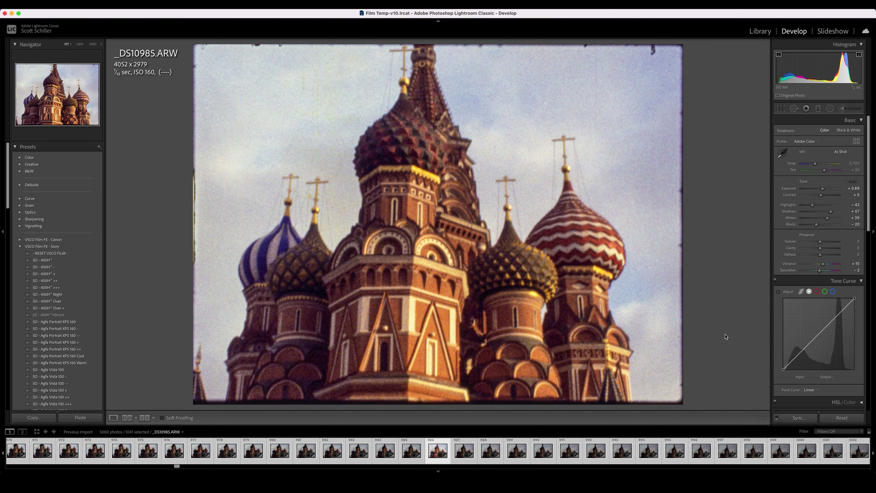
key("Right")
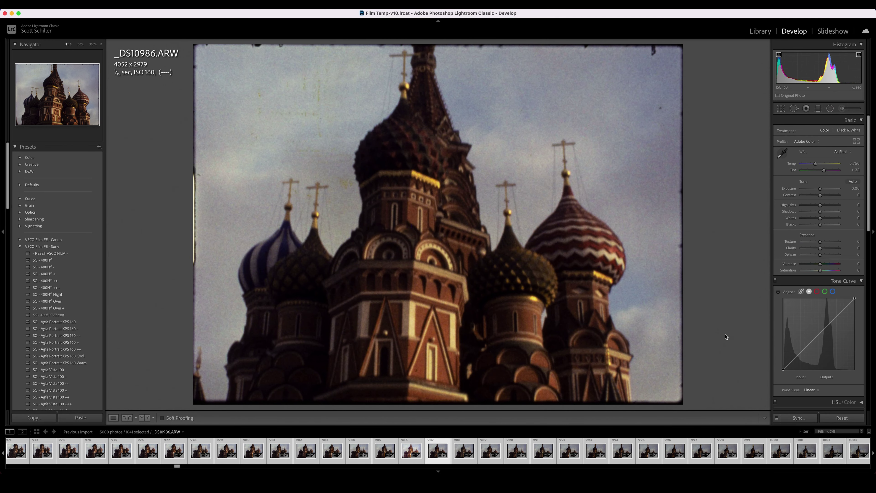
key("super+z")
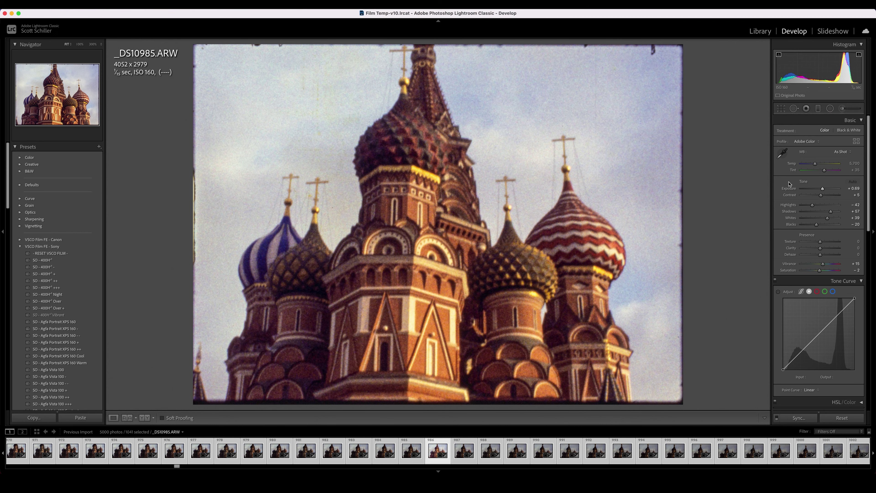
Set the cathedral photo's Blacks to -12 and its Shadows to +53
left_click(320, 317)
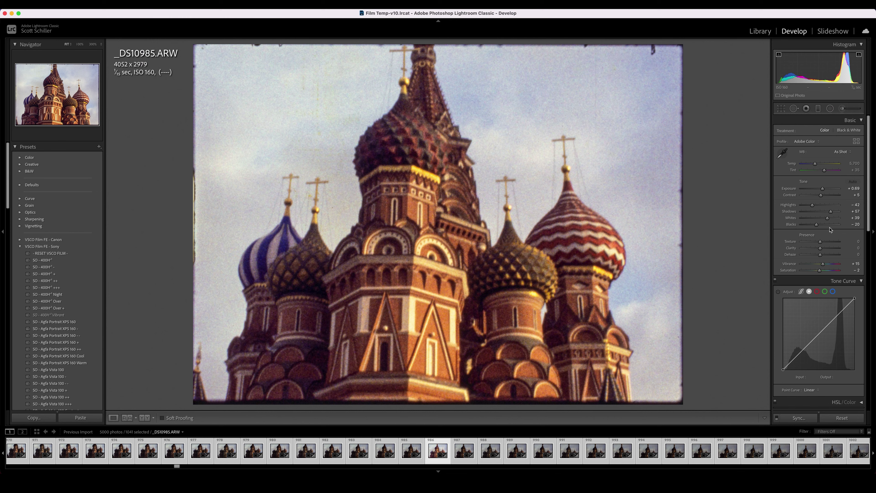
key("z")
left_click_drag(831, 214, 829, 215)
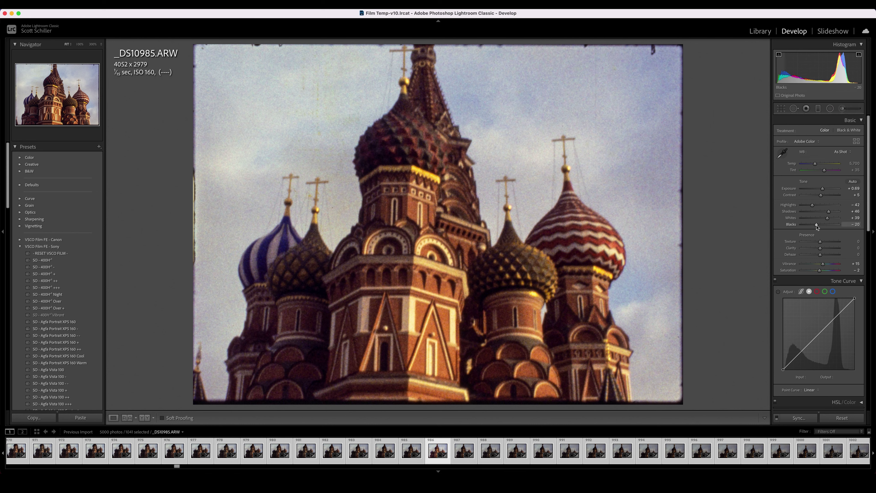
double_click(817, 225)
mouse_move(822, 226)
left_mouse_down()
mouse_move(812, 229)
mouse_move(820, 229)
left_mouse_up()
mouse_move(828, 213)
left_mouse_down()
mouse_move(842, 215)
mouse_move(830, 214)
left_mouse_up()
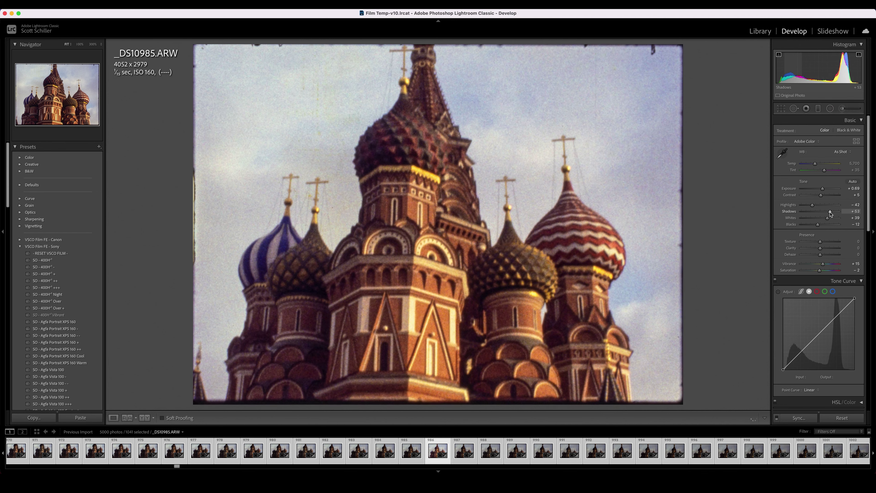
left_click(853, 182)
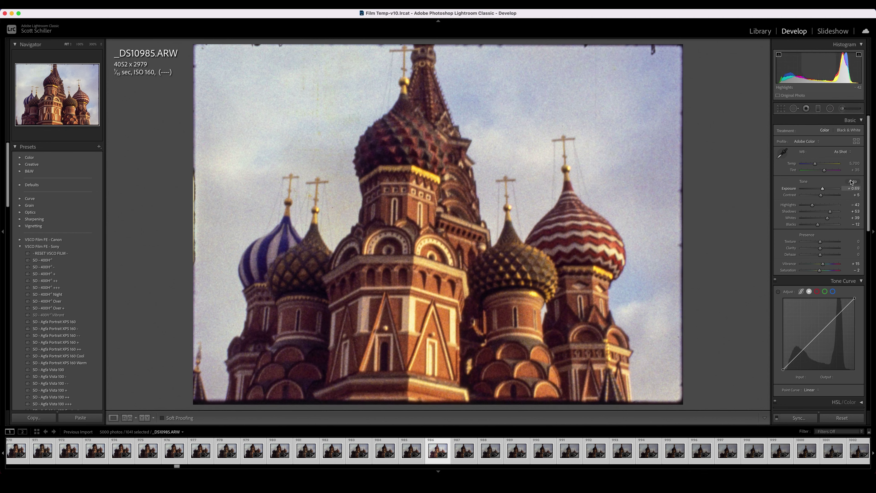
Undo the auto tone settings on the cathedral photo and set its Whites to +42
key("super+z")
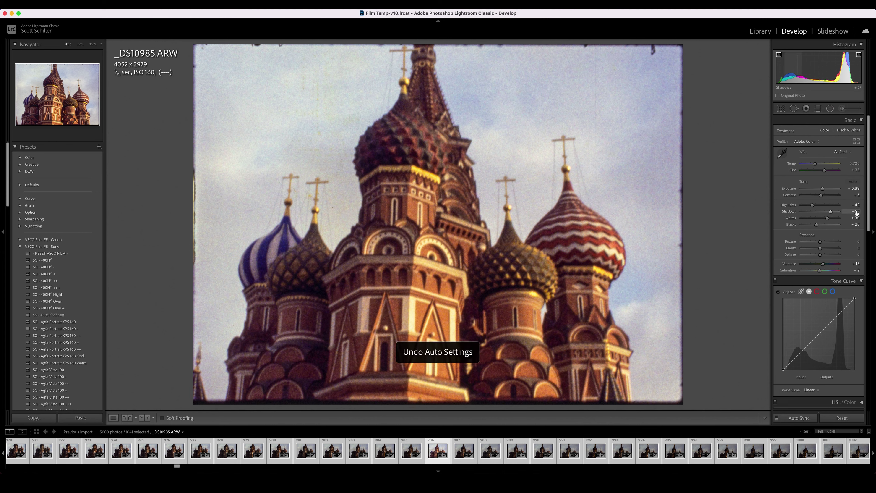
mouse_move(830, 219)
left_mouse_down()
mouse_move(840, 221)
mouse_move(829, 222)
left_mouse_up()
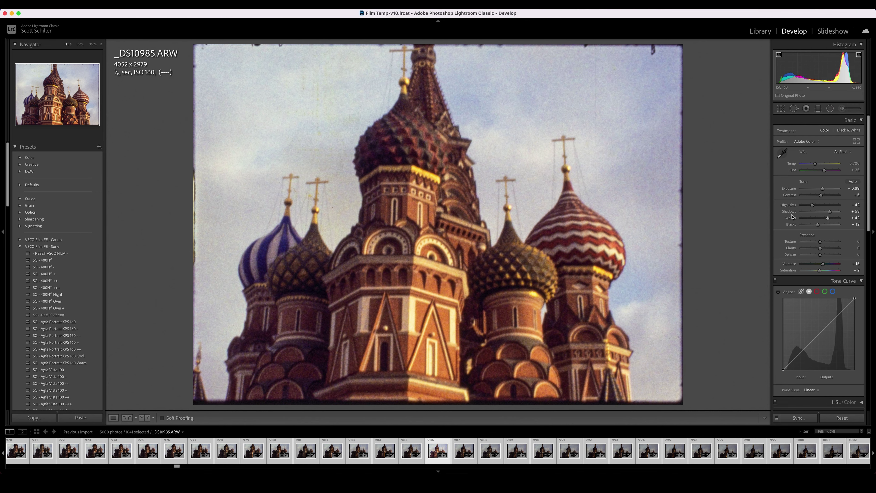
Reset the cathedral photo to compare its unedited state with the edit, and restore the edited version
left_click(842, 418)
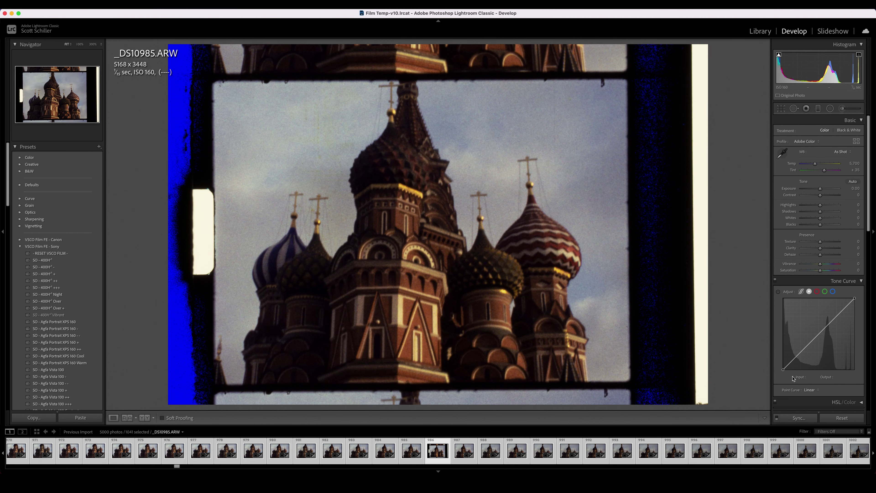
key("super+z")
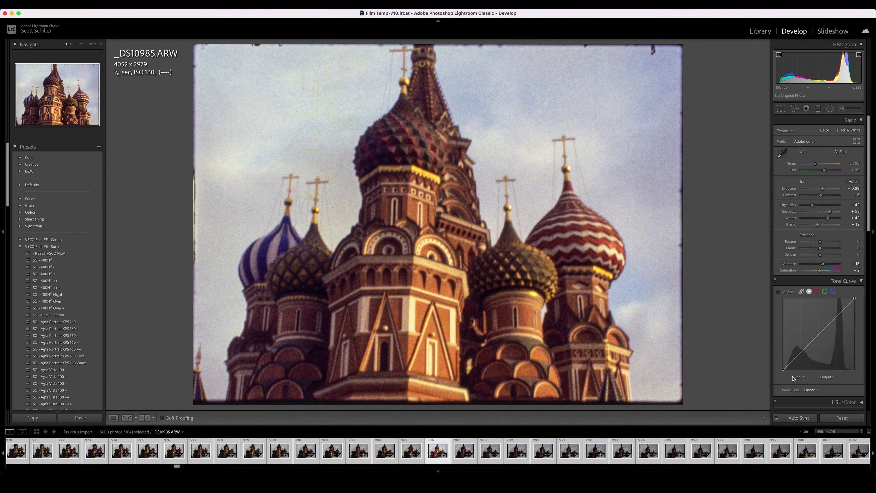
key("super+shift+z")
key("super+z")
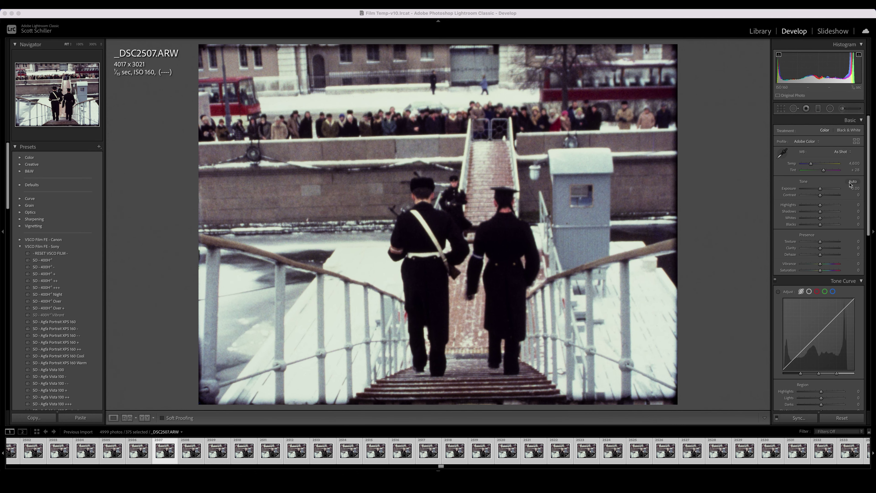
Check the crop overlay on _DSC2507.ARW, close it unchanged and apply automatic tone settings to the photo
left_click(782, 109)
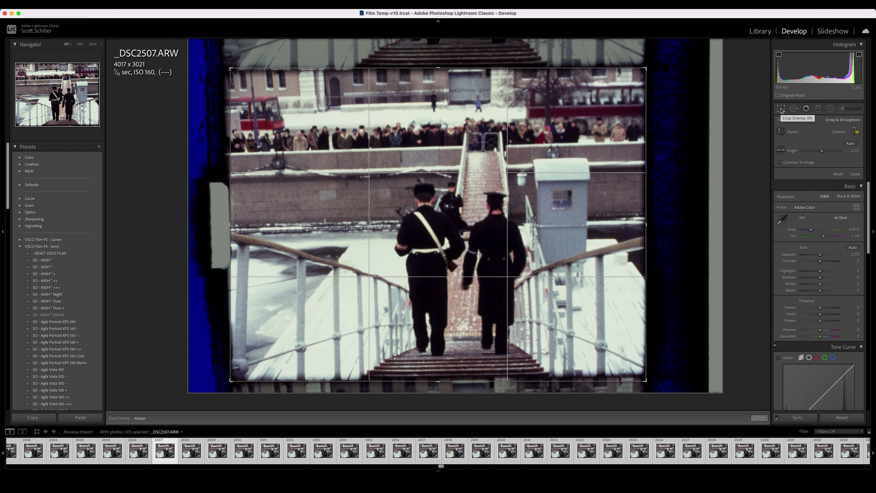
left_click(782, 109)
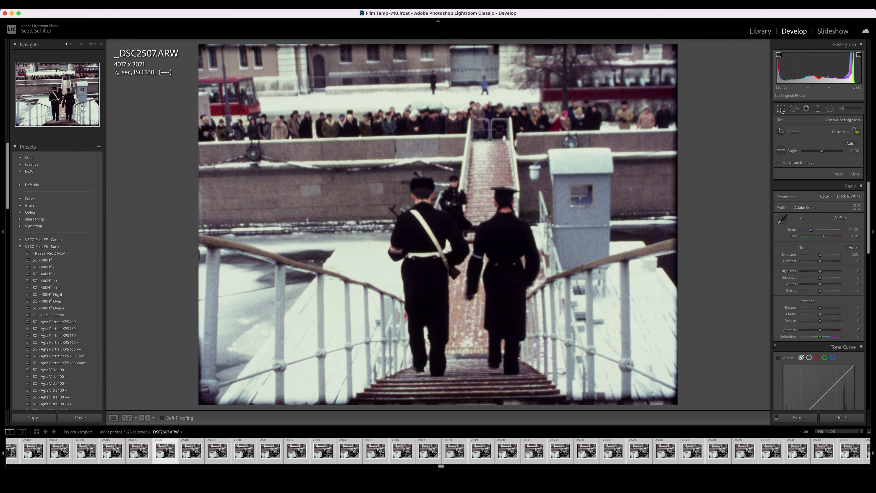
left_click(853, 182)
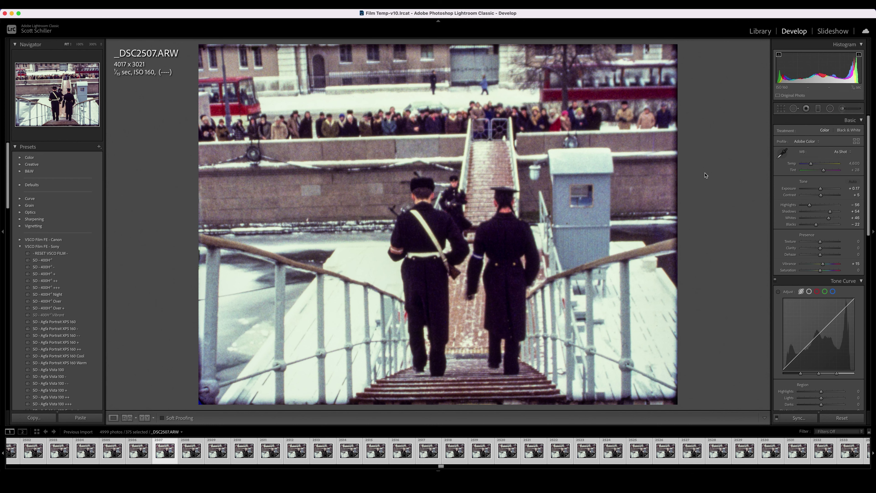
Compare the full guard photo repeatedly with and without the auto tone settings, ending with them applied
key("super+z")
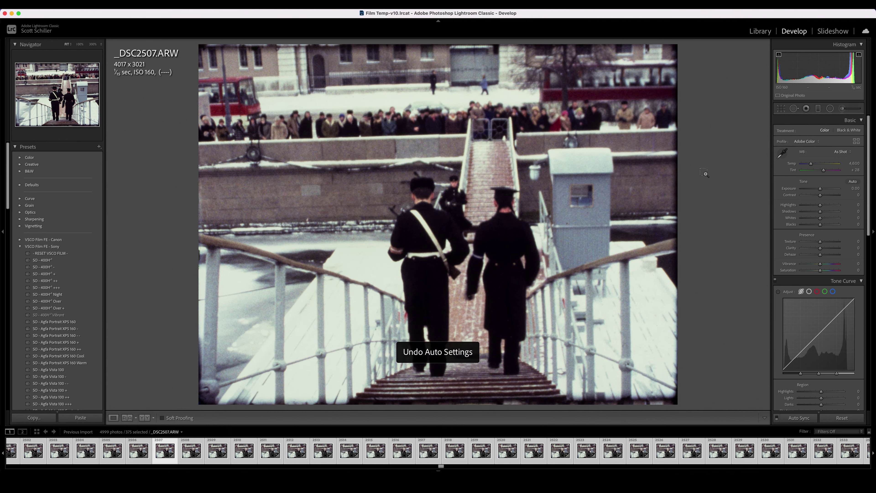
key("super+shift+z")
key("super+z")
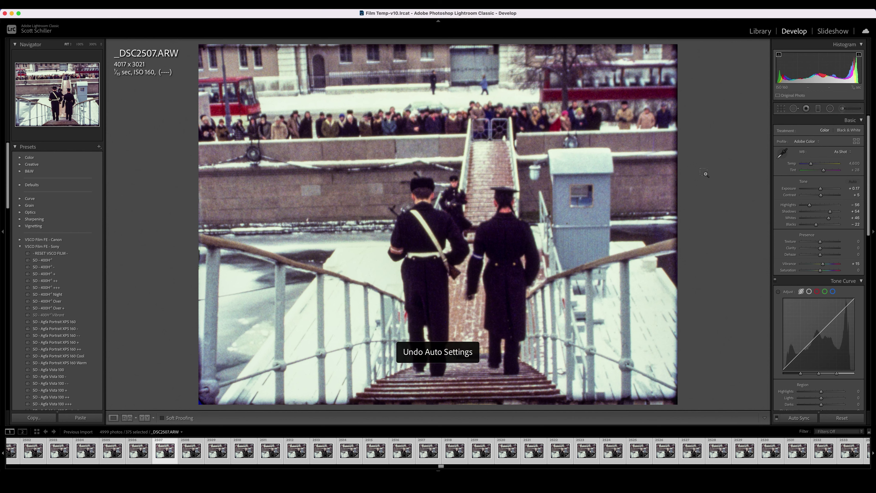
key("super+shift+z")
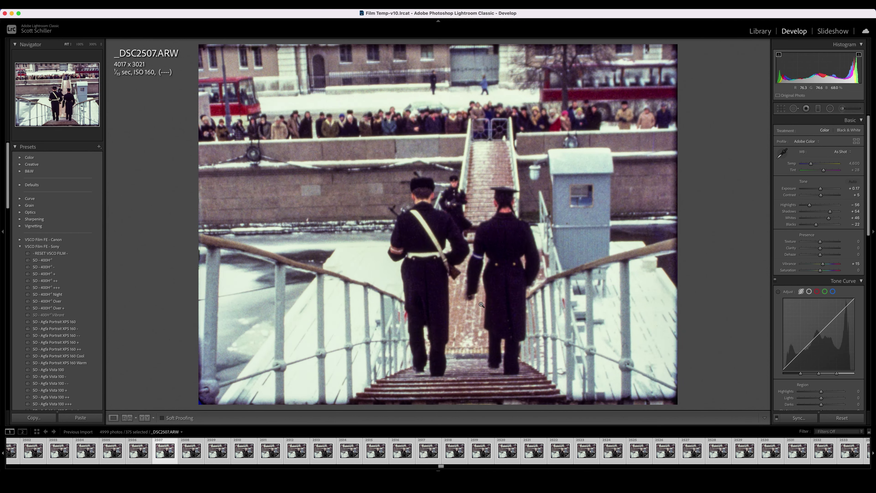
key("super+z")
key("super+shift+z")
key("super+z")
key("super+shift+z")
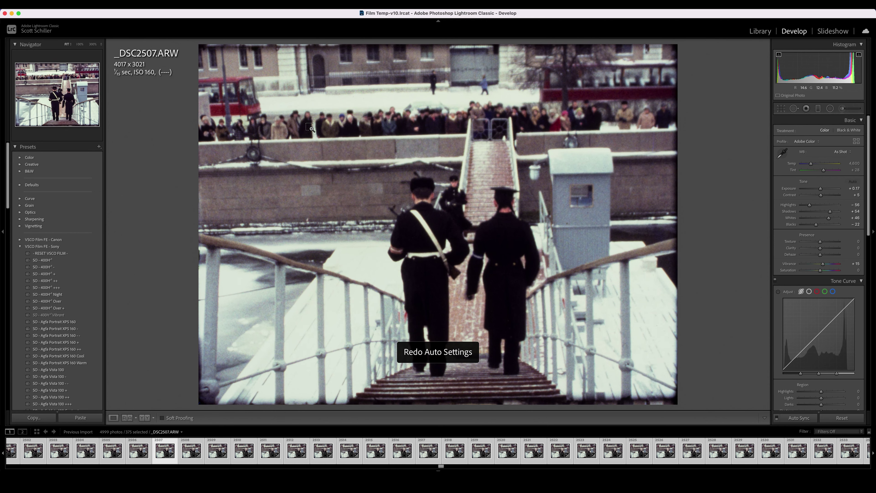
Magnify the crowd behind the wall, compare it with and without auto tone, and repeat the comparison on the whole photo
left_click(321, 127)
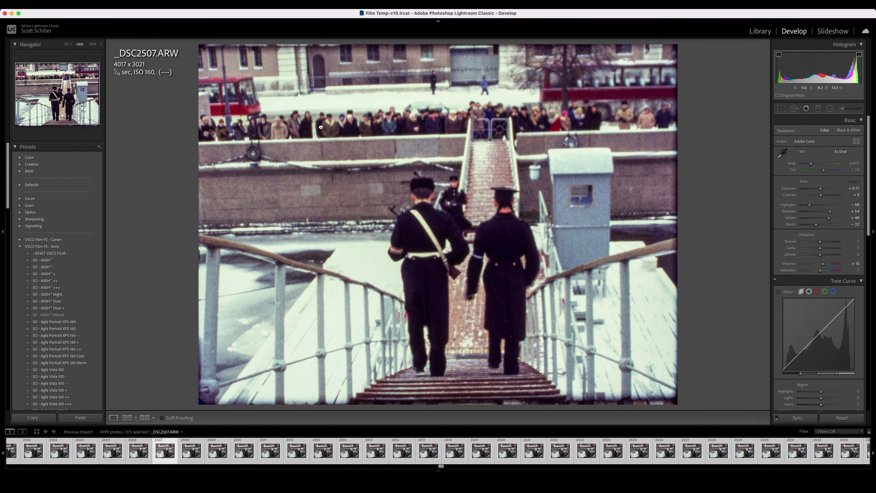
left_click(321, 127)
key("super+z")
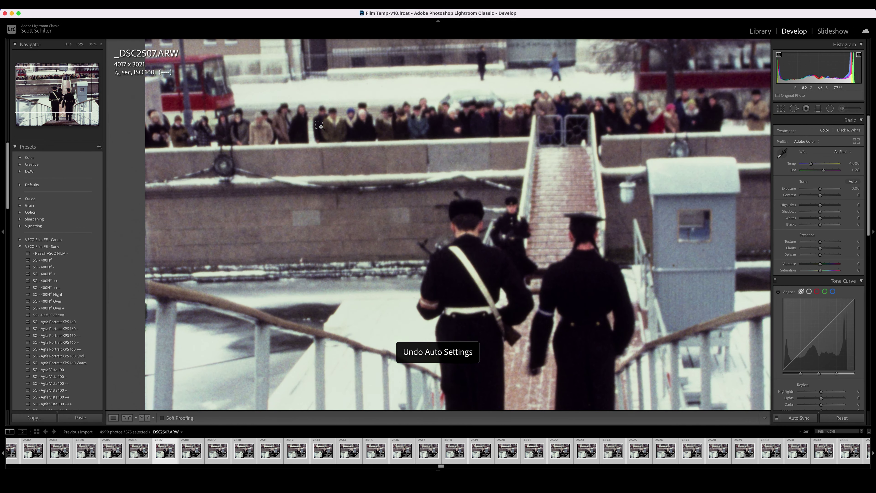
key("super+shift+z")
left_click(321, 127)
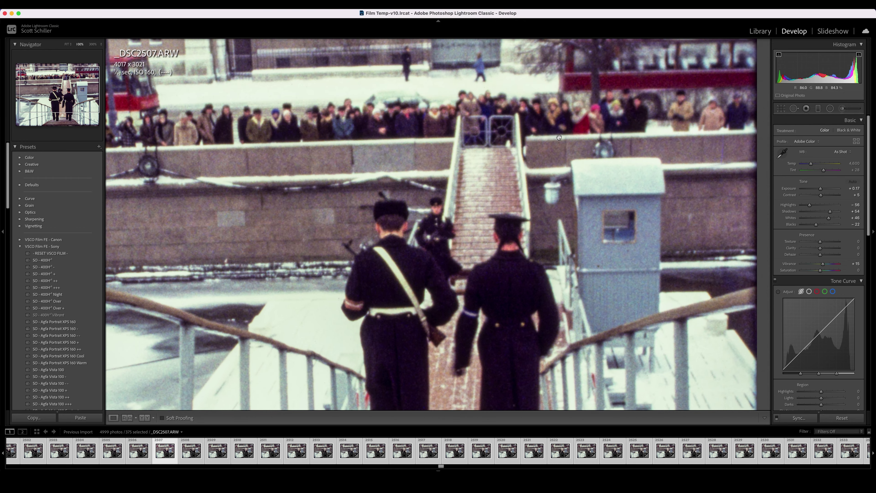
left_click(388, 107)
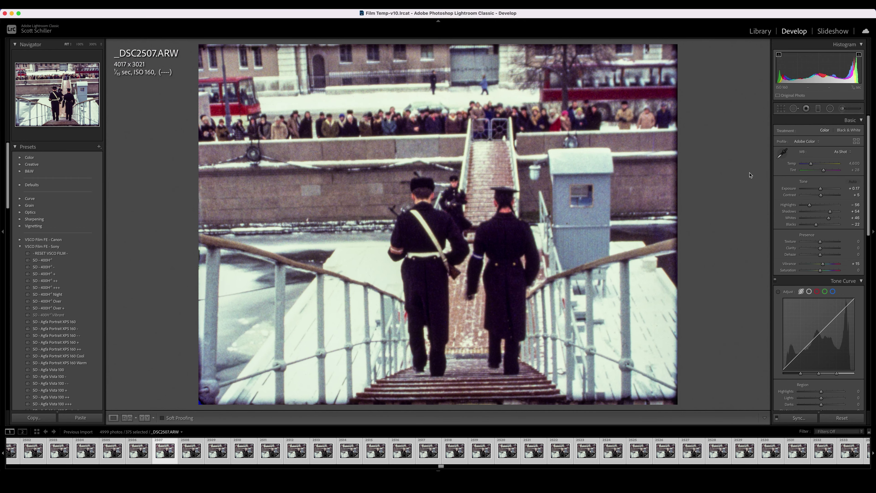
key("super+z")
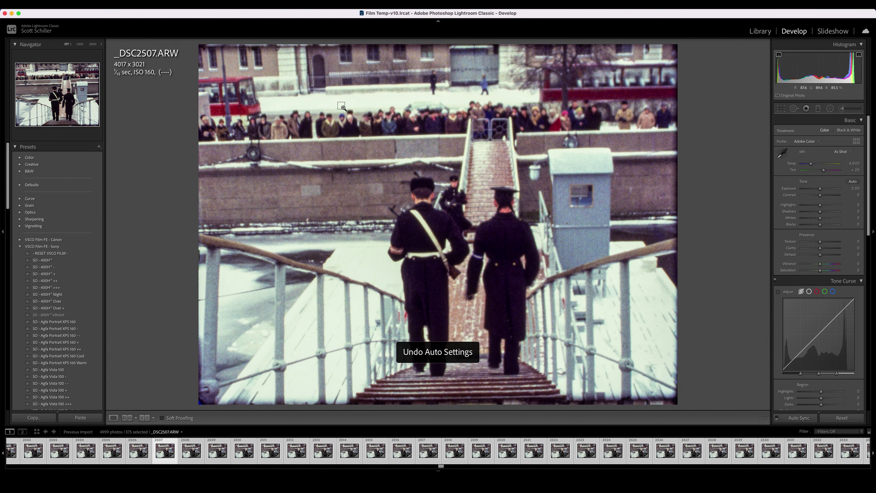
key("super+shift+z")
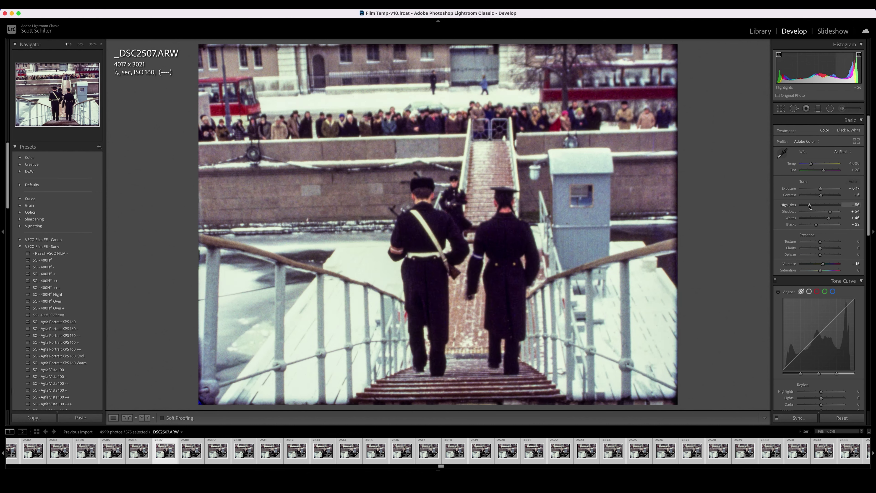
Try lowering the guard photo's Highlights to -70 and to -65, and undo the change
left_click_drag(810, 206, 807, 206)
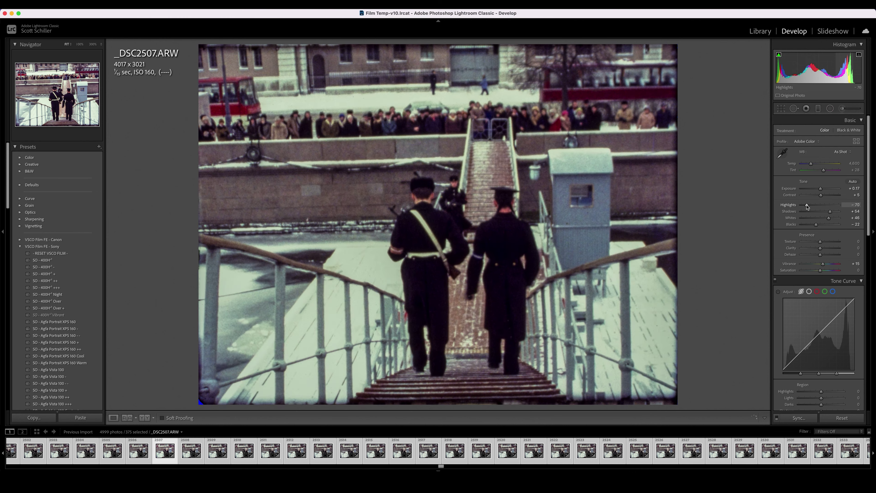
left_click_drag(807, 206, 809, 206)
key("super+z")
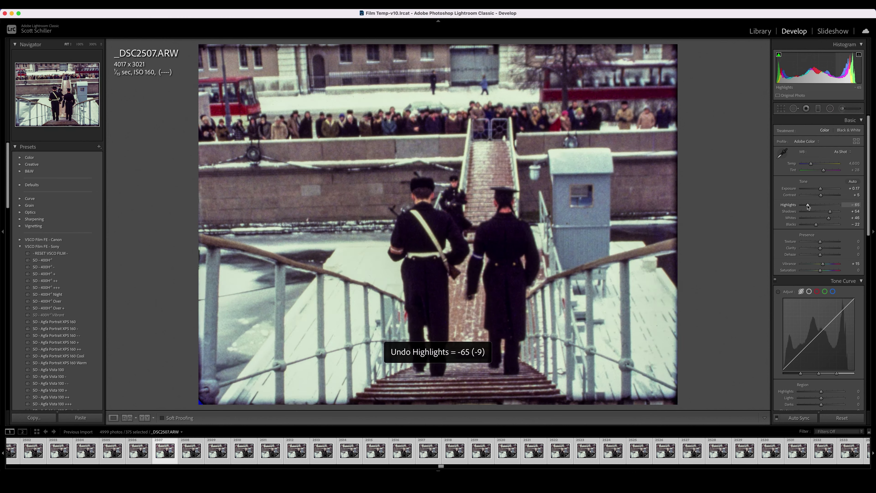
key("super+shift+z")
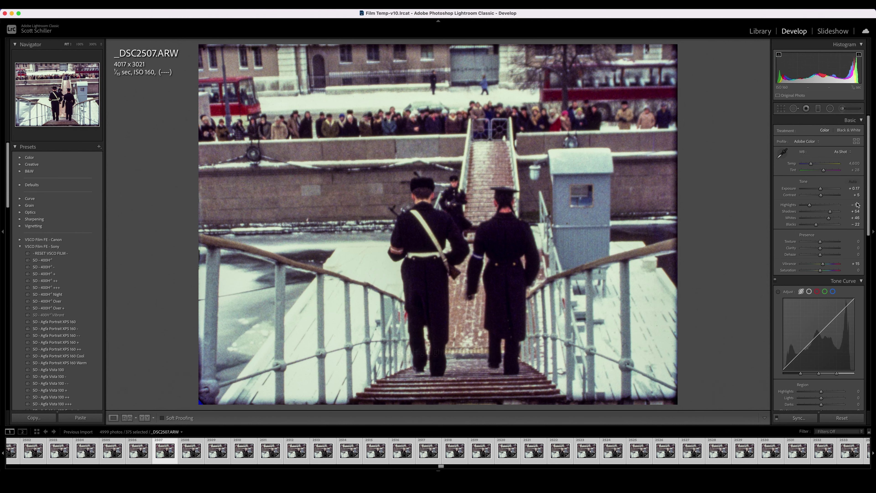
Set the guard photo's Highlights to -59 and synchronize its develop settings to the selected frames
left_click(857, 205)
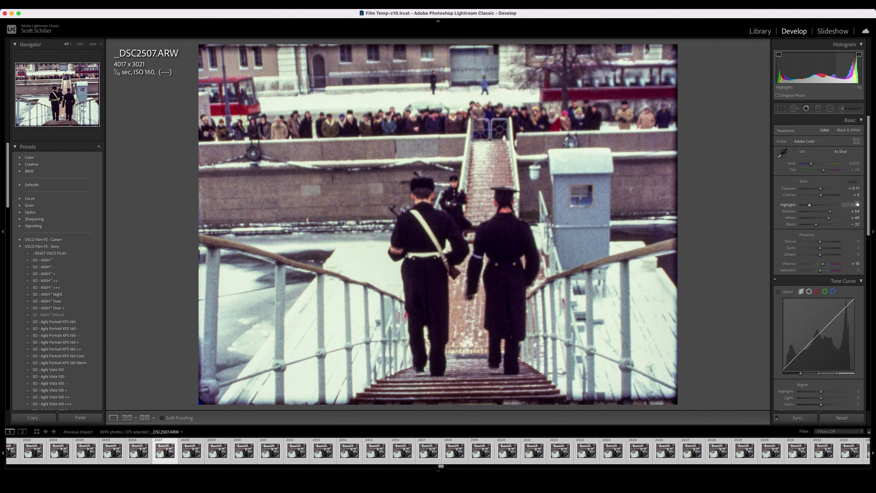
key("Down")
key("Down")
key("Down")
key("Down")
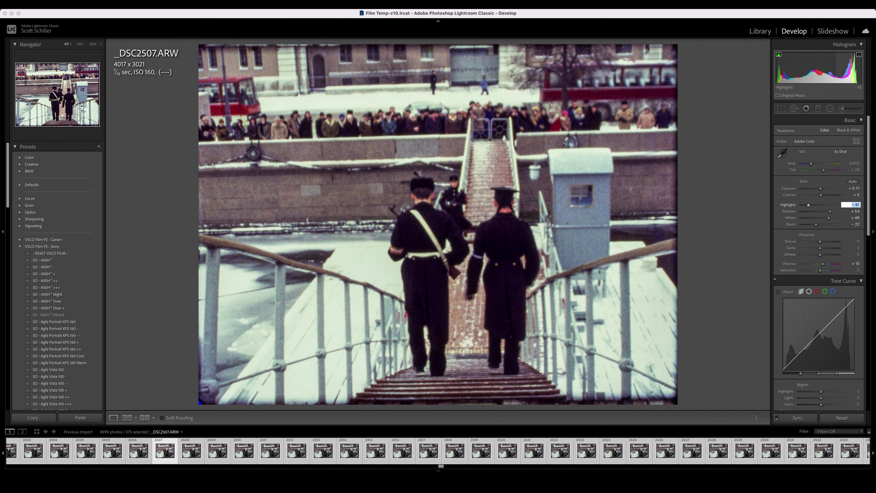
key("Up")
key("Up")
key("Up")
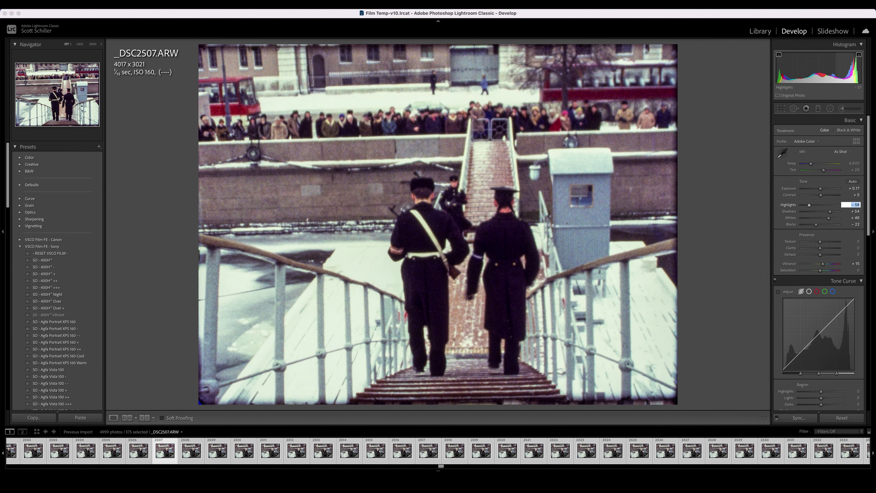
key("Down")
key("Return")
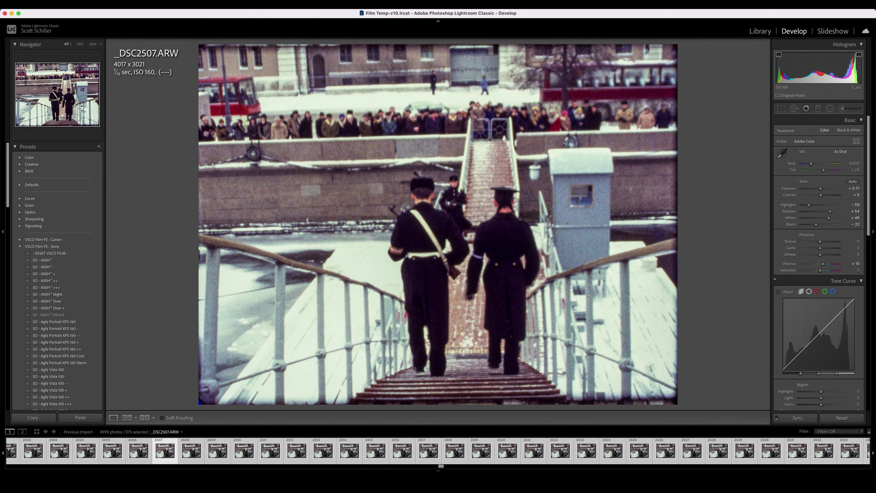
left_click(797, 418)
left_click(546, 241)
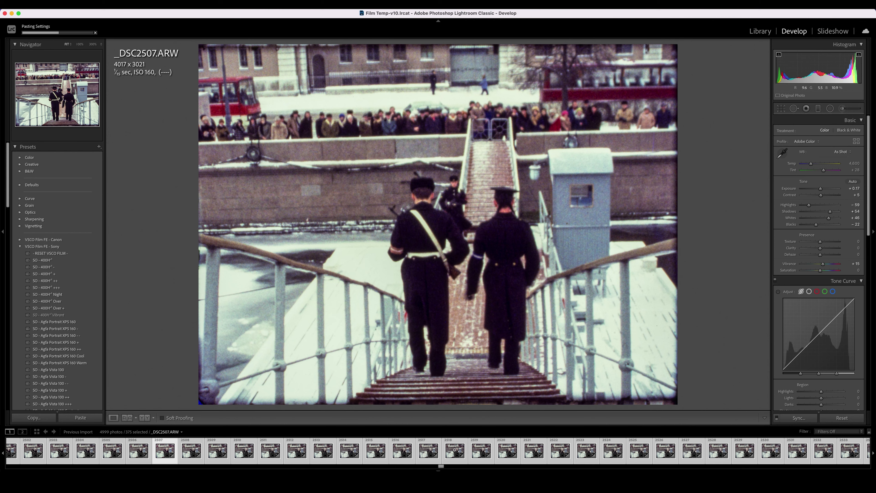
Inspect the synchronized settings on the frames _DSC2550.ARW, _DSC2628.ARW and _DSC2724.ARW
left_click_drag(442, 467, 448, 468)
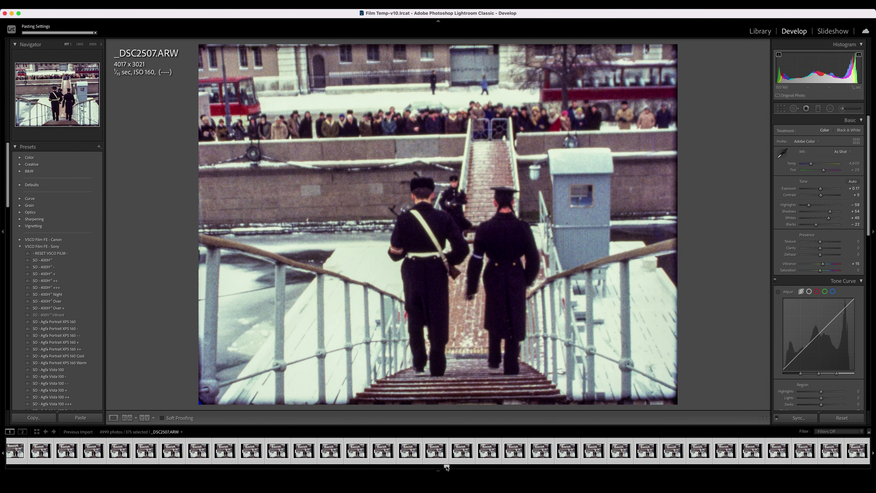
left_click(434, 450)
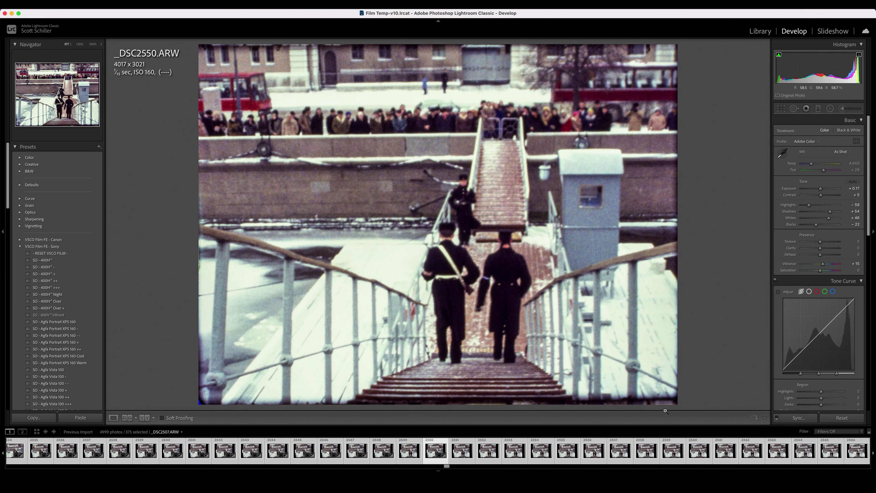
scroll(446, 467, "down", 10)
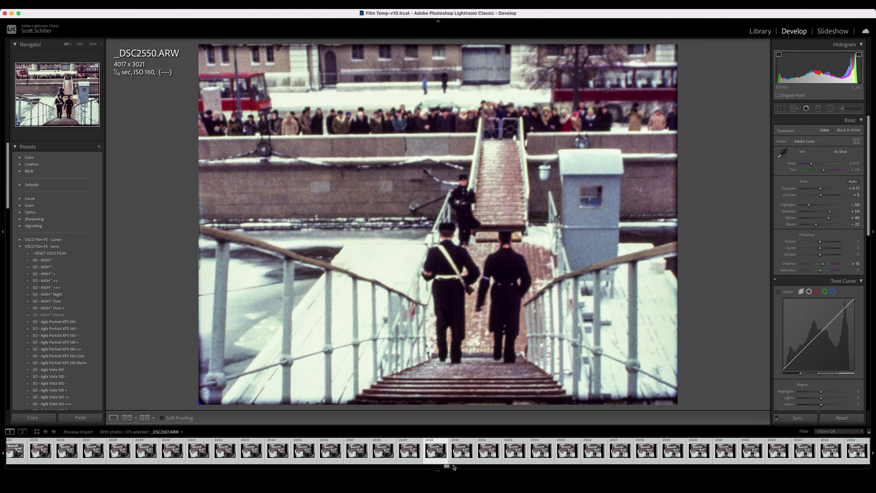
left_click(446, 449)
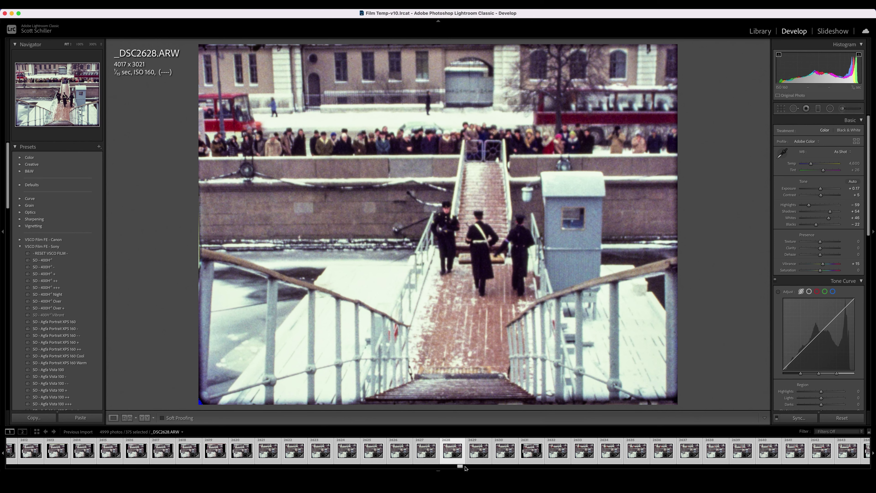
left_click_drag(461, 468, 480, 468)
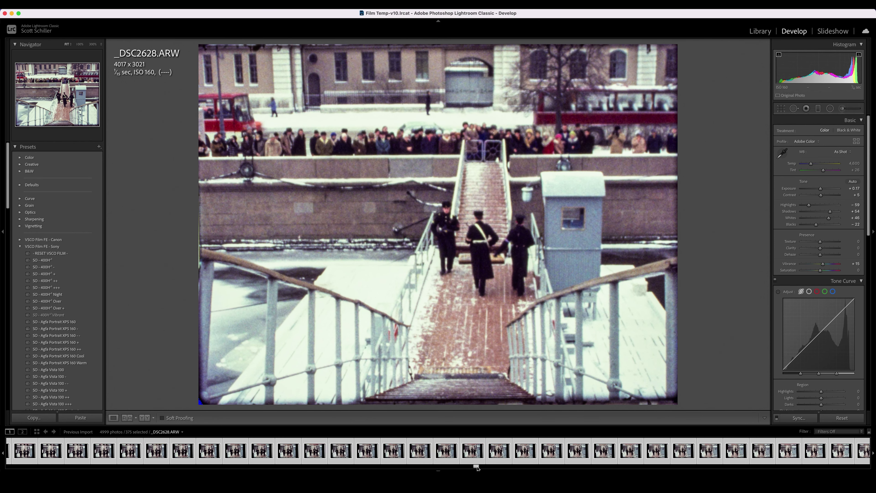
left_click(471, 452)
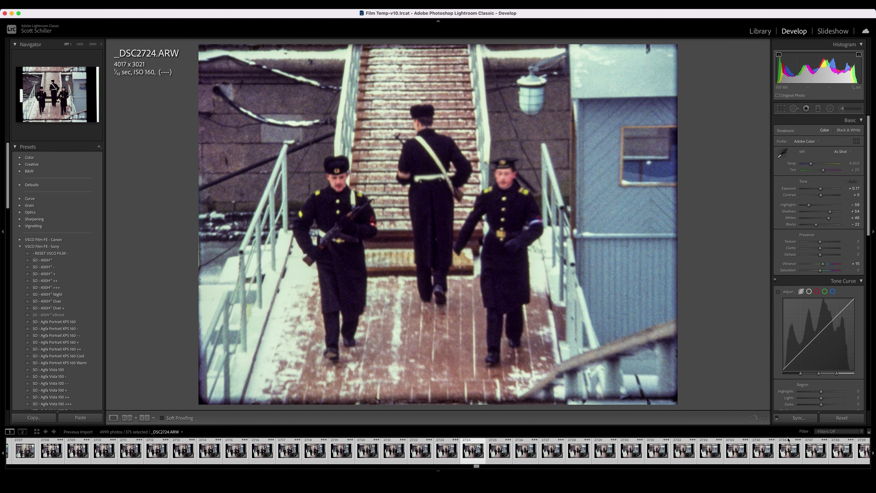
Reset _DSC2724.ARW to compare it with its unedited state, and undo the reset
left_click(841, 418)
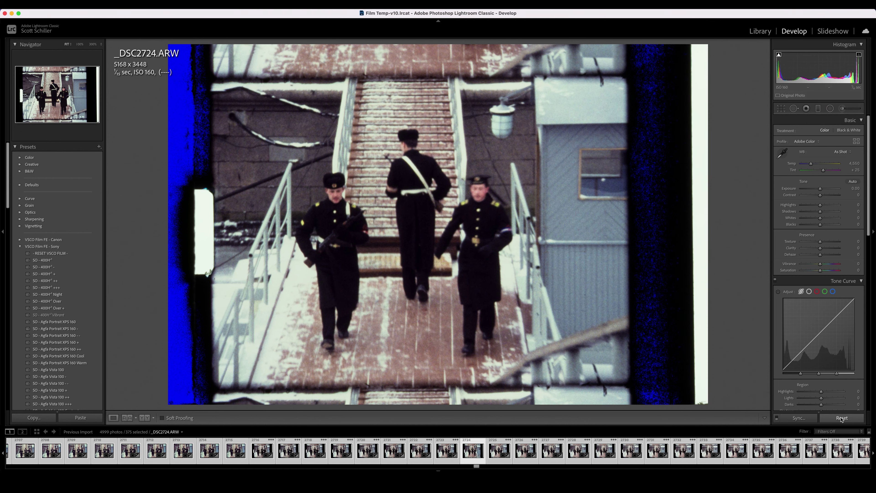
key("super+z")
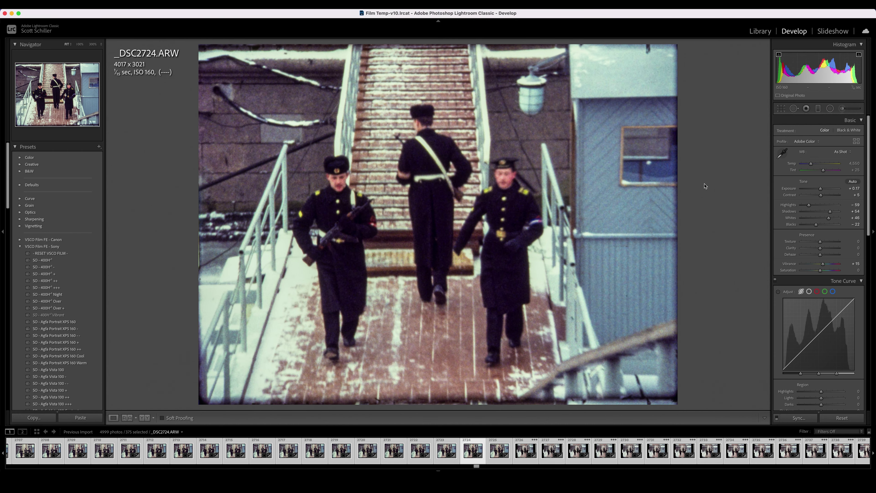
key("super+z")
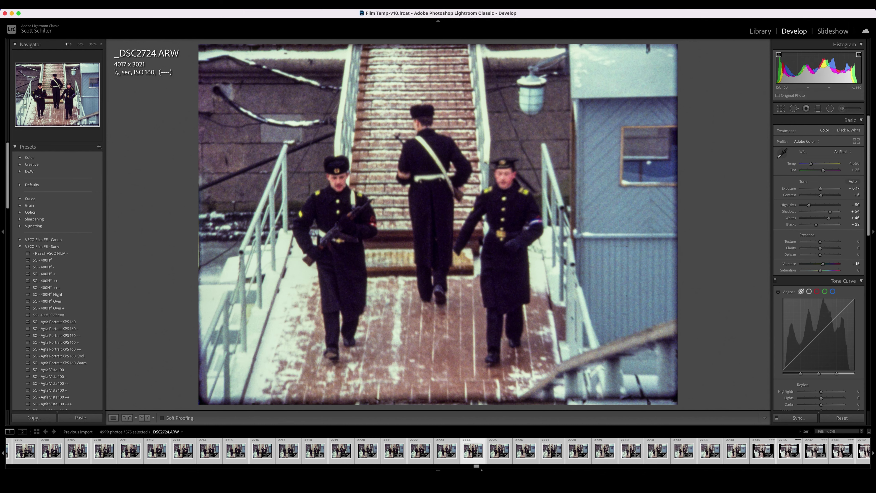
Inspect the synchronized tones on the frames _DSC2800.ARW, _DSC2861.ARW and _DSC2865.ARW
left_click_drag(481, 470, 492, 468)
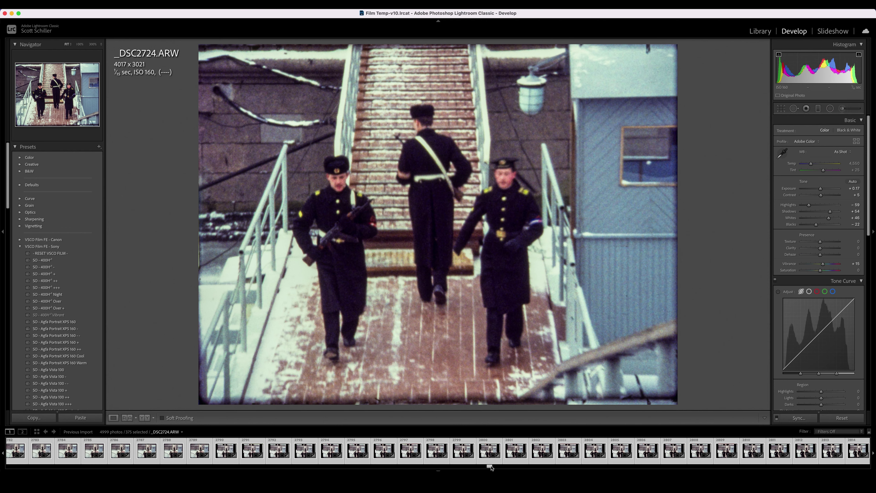
left_click(487, 449)
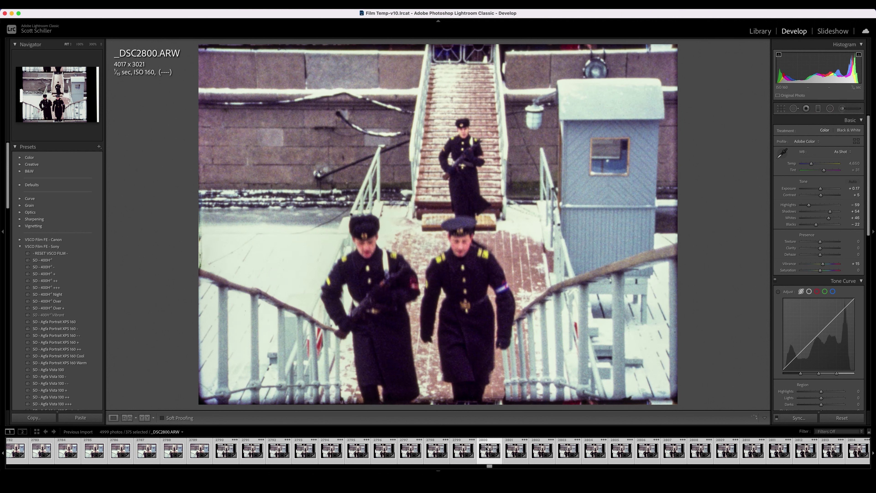
left_click_drag(490, 467, 501, 468)
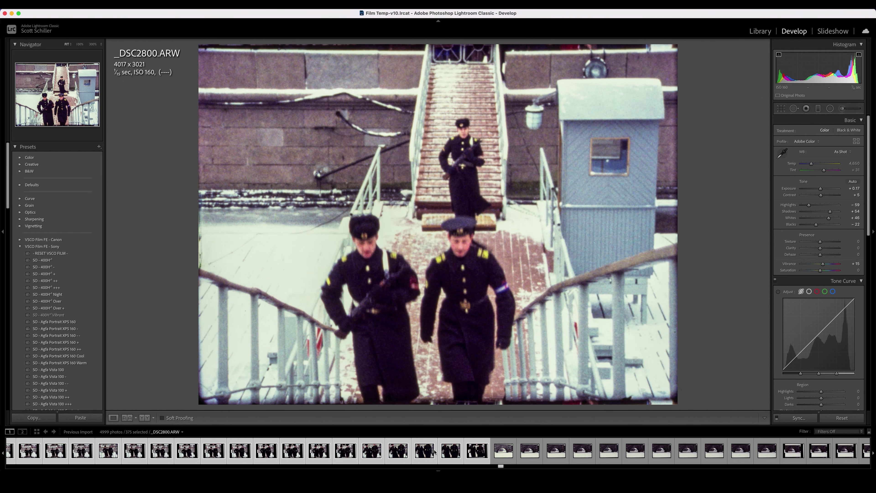
left_click(369, 451)
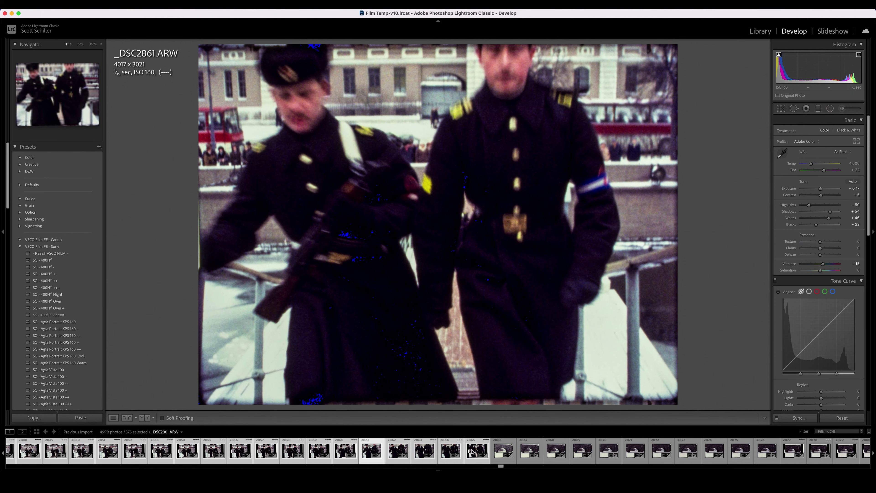
left_click(473, 450)
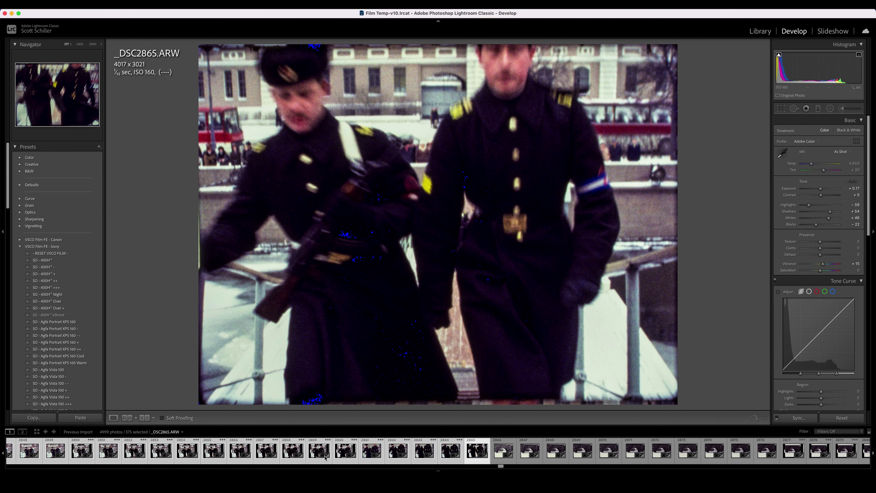
Set the Blacks of _DSC2861.ARW to -18 and synchronize its develop settings to the selected frames
left_click(370, 452)
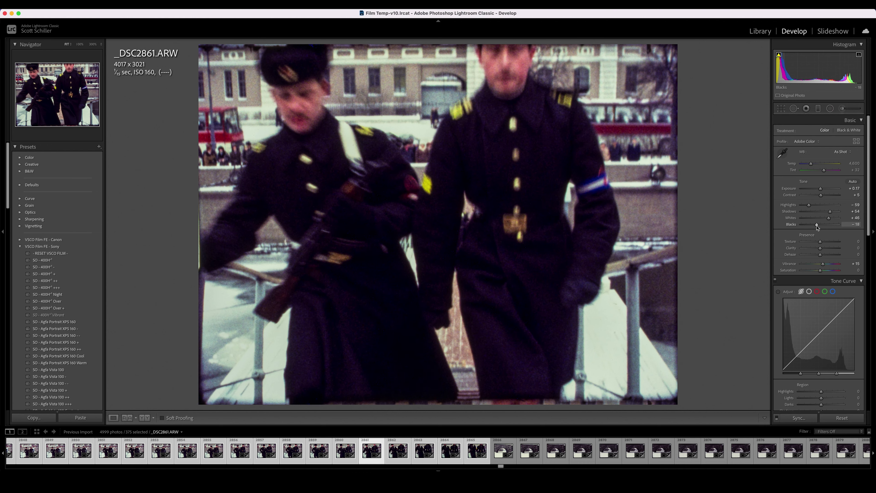
left_click(798, 419)
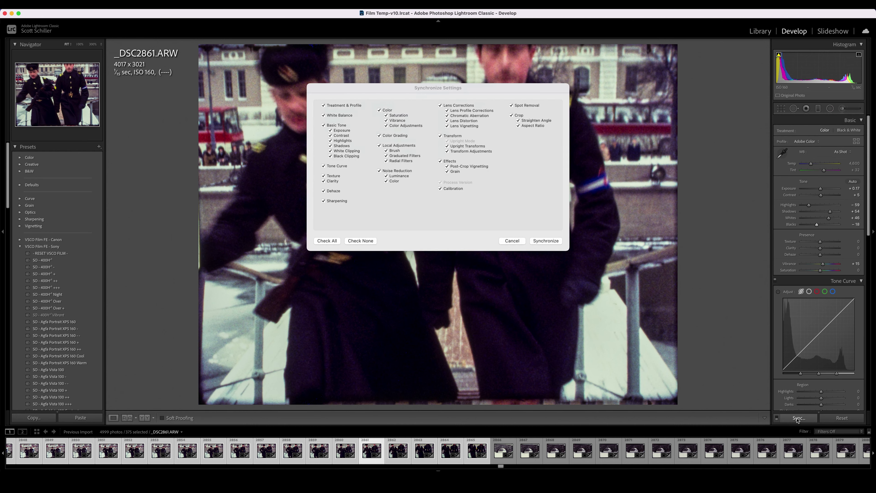
left_click(548, 239)
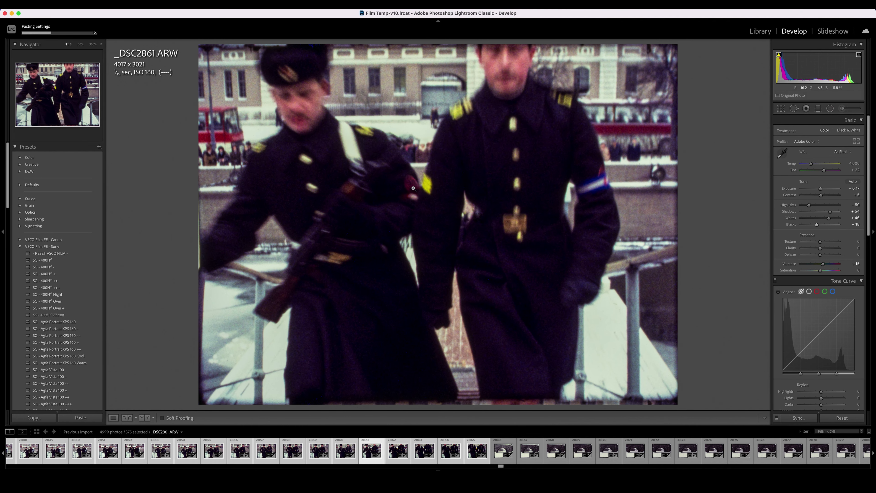
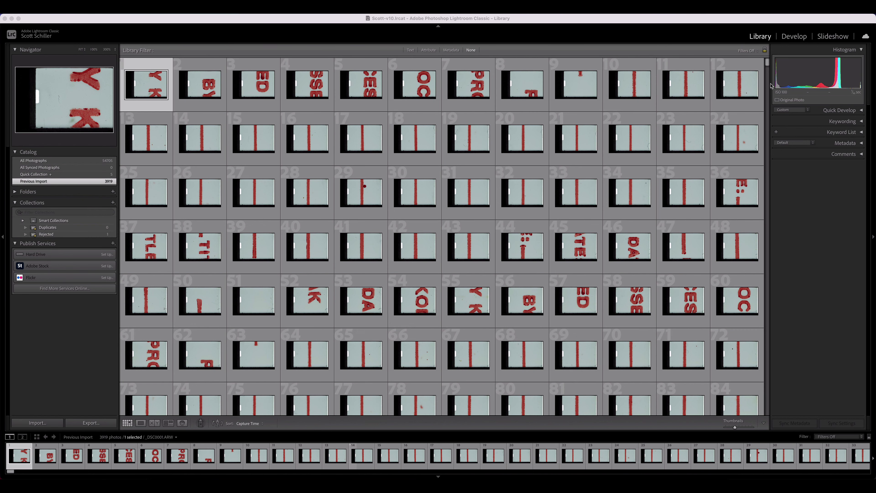
Examine the newly imported film scans, viewing _DSC0001.ARW in the Develop module and _DSC0707.ARW enlarged in the Library
left_click(793, 37)
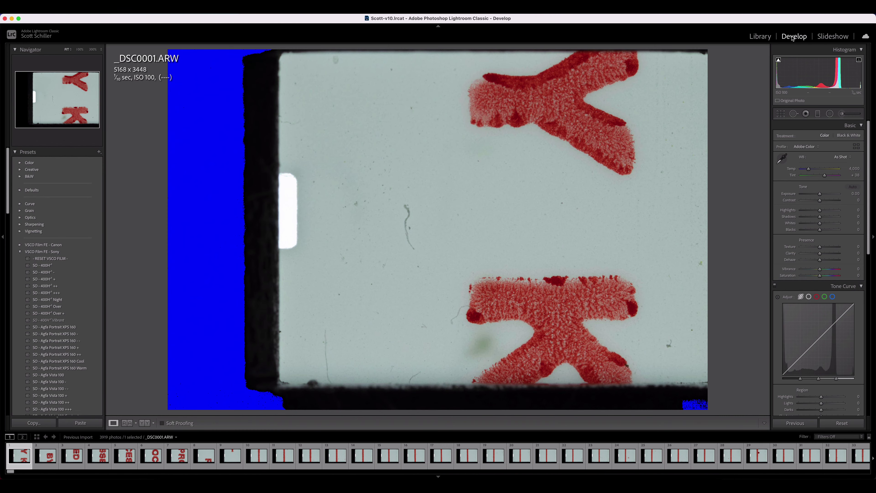
left_click(757, 37)
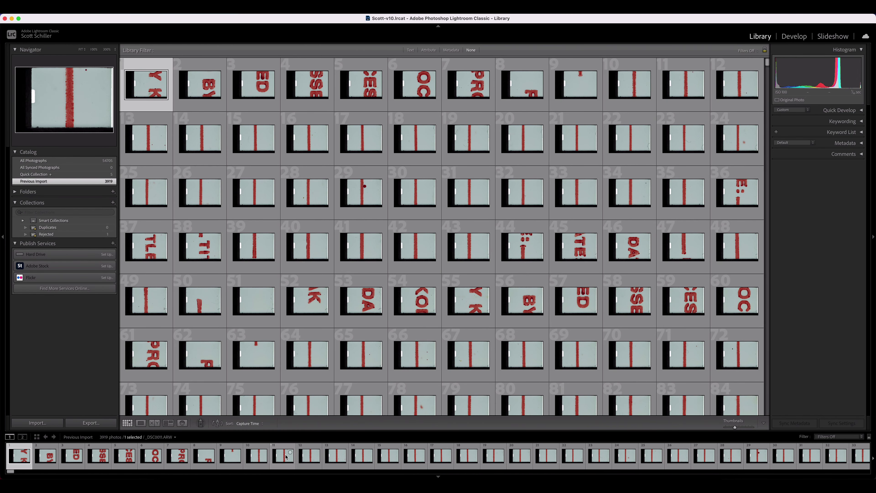
left_click_drag(767, 65, 764, 115)
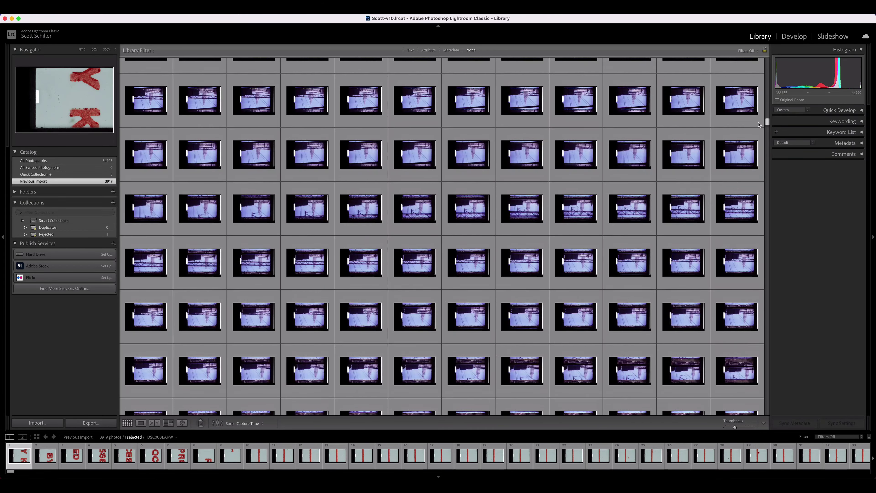
double_click(686, 265)
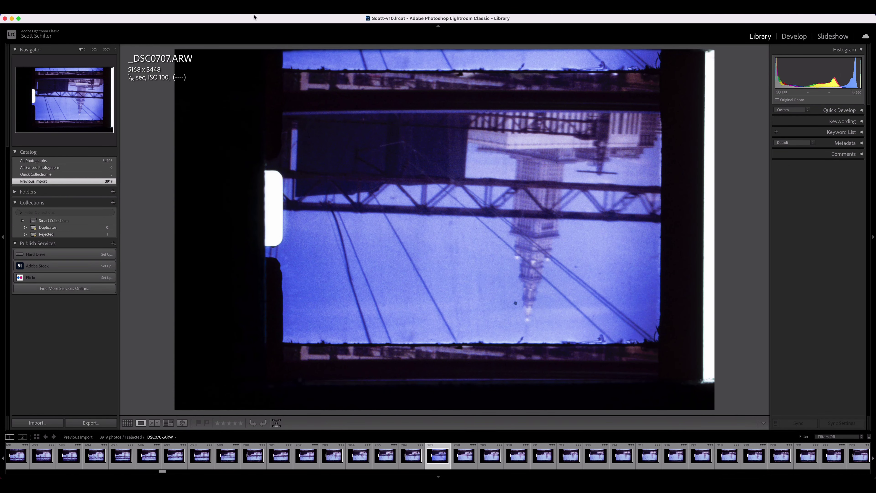
left_click(762, 37)
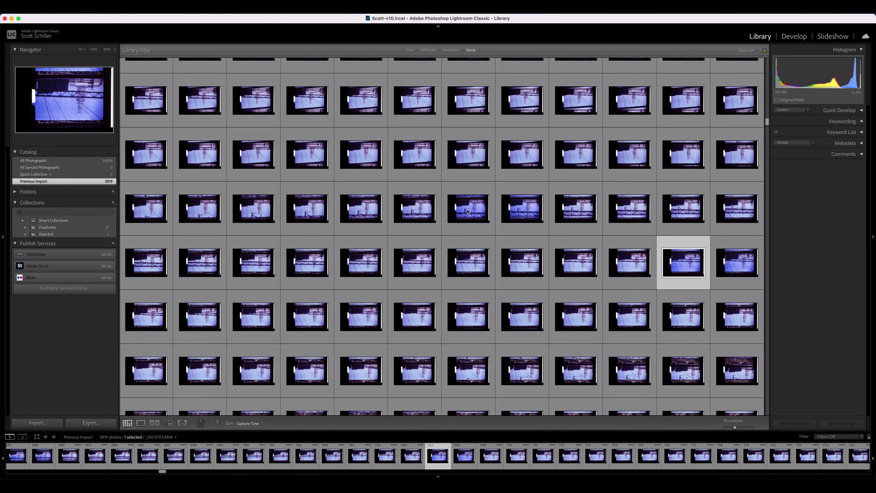
Flip all frames from number 273 through the last one, 3919, vertically
left_click_drag(769, 85, 767, 79)
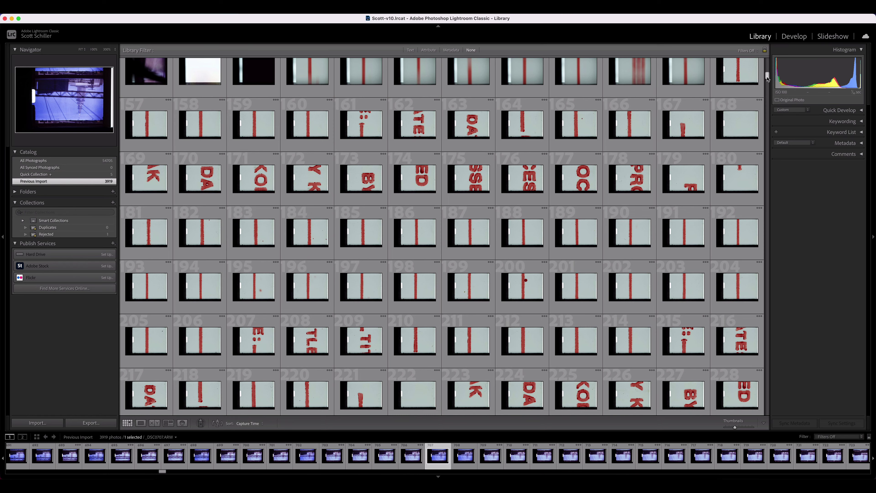
left_click_drag(768, 78, 768, 86)
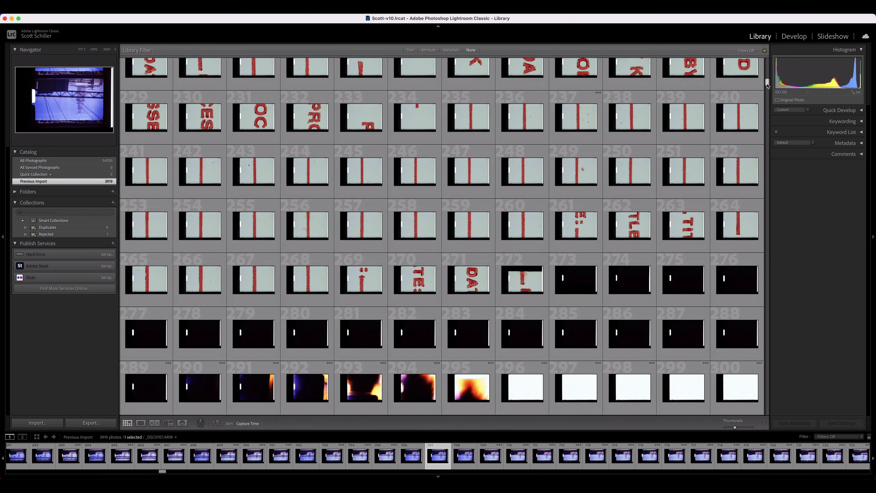
left_click(576, 279)
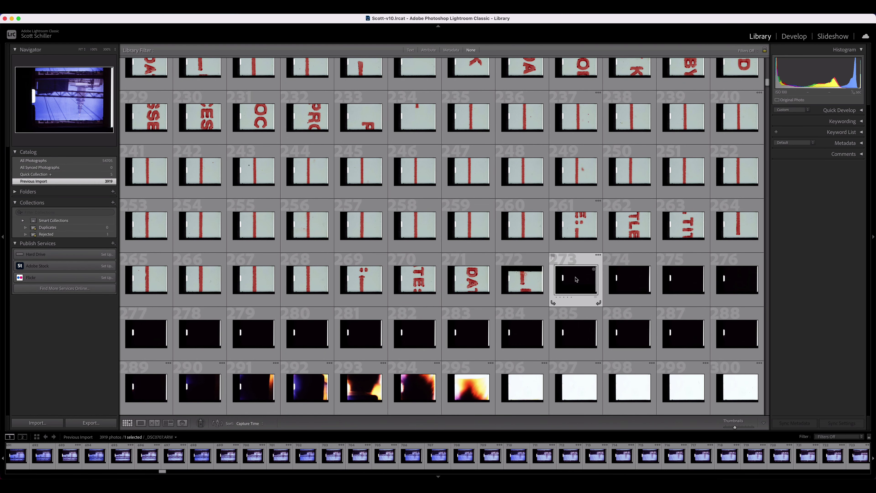
left_click_drag(766, 294, 767, 410)
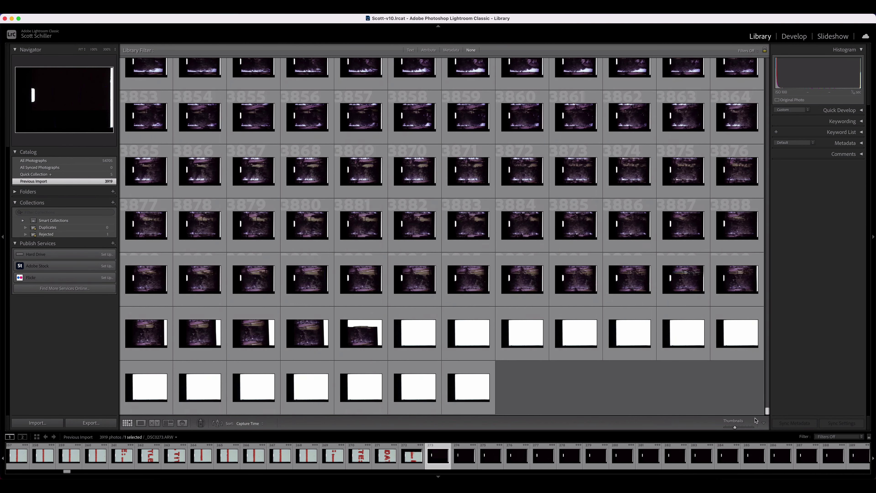
left_click(462, 389, "shift")
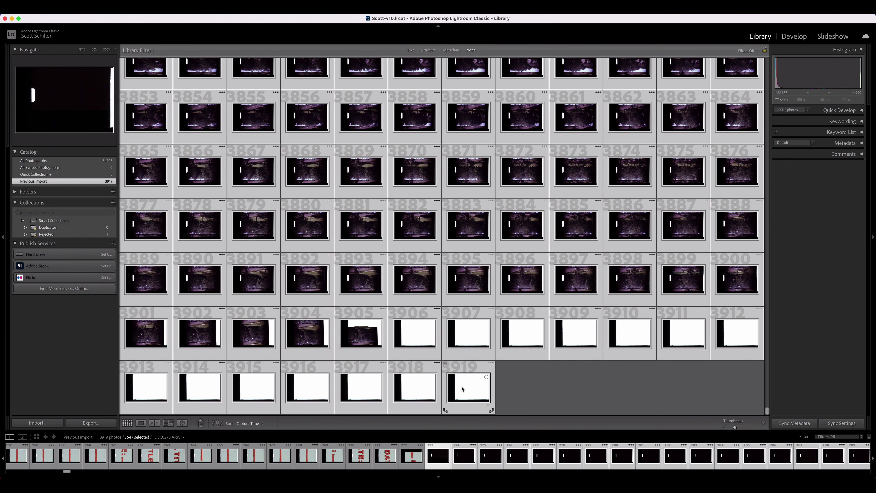
scroll(500, 305, "up", 20)
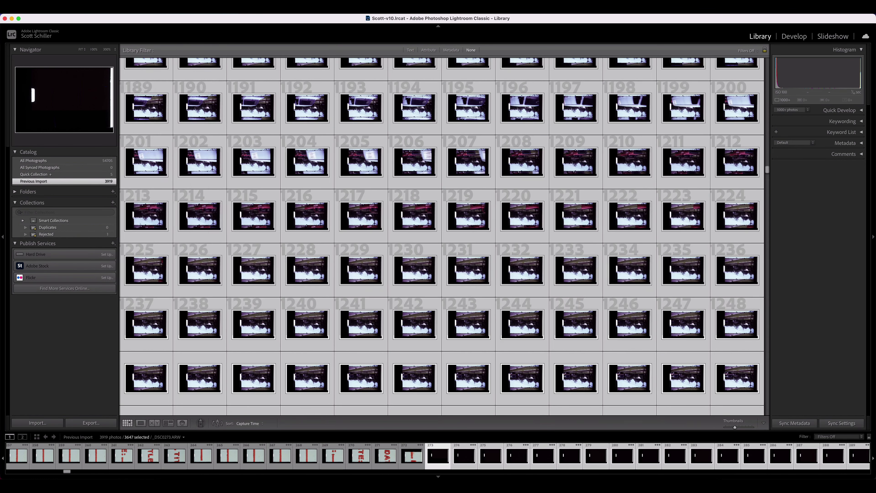
right_click(119, 262)
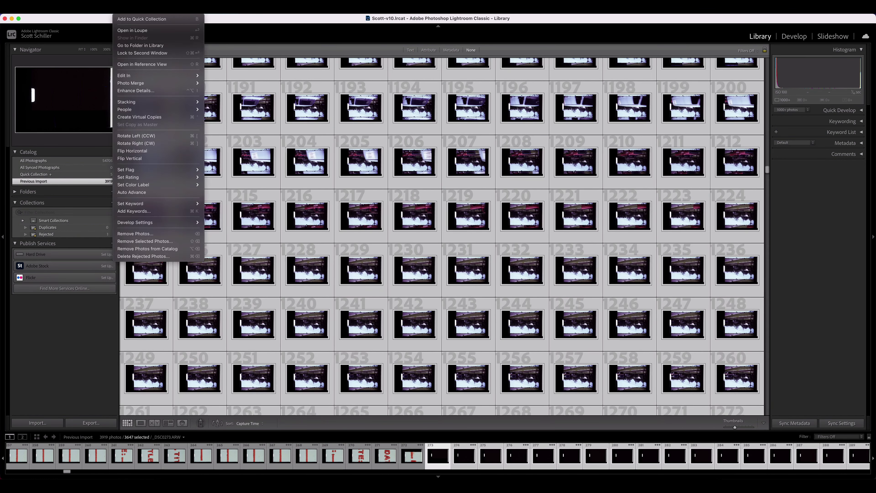
left_click(138, 159)
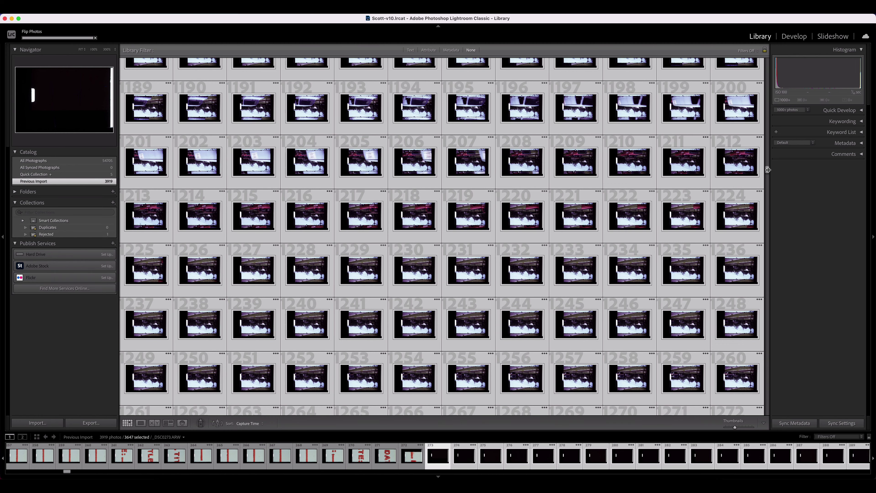
Inspect the orientation of the flipped frames 303 and 304, viewing _DSC0304.ARW enlarged
left_click_drag(767, 171, 767, 87)
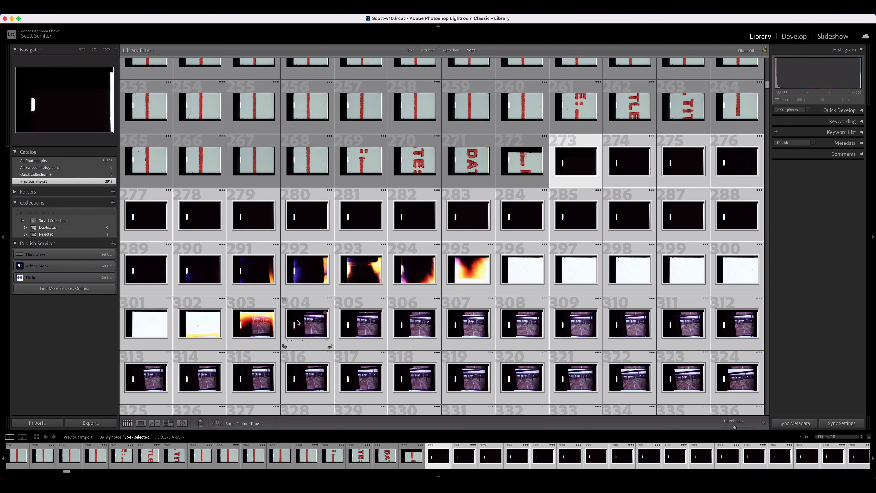
left_click(260, 325)
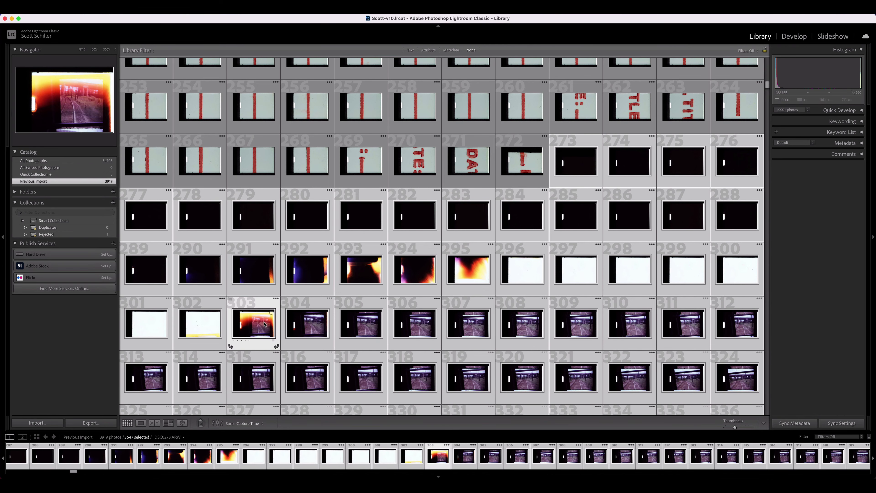
left_click(308, 322)
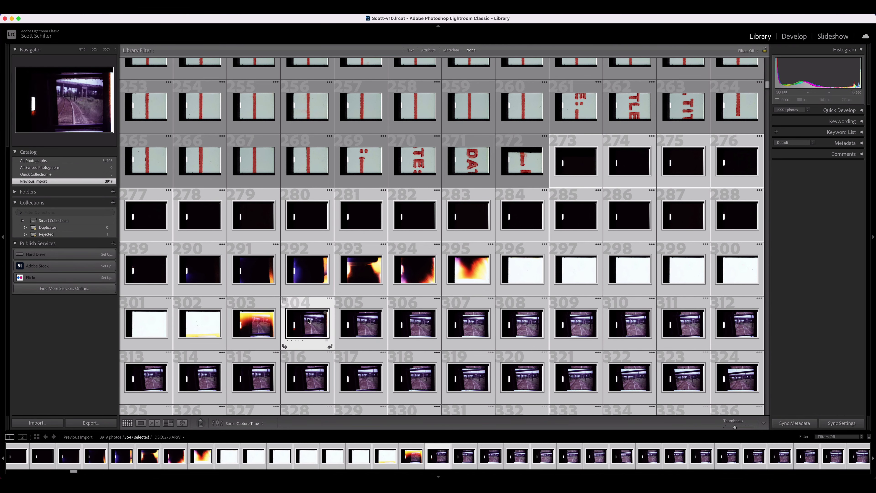
double_click(305, 321)
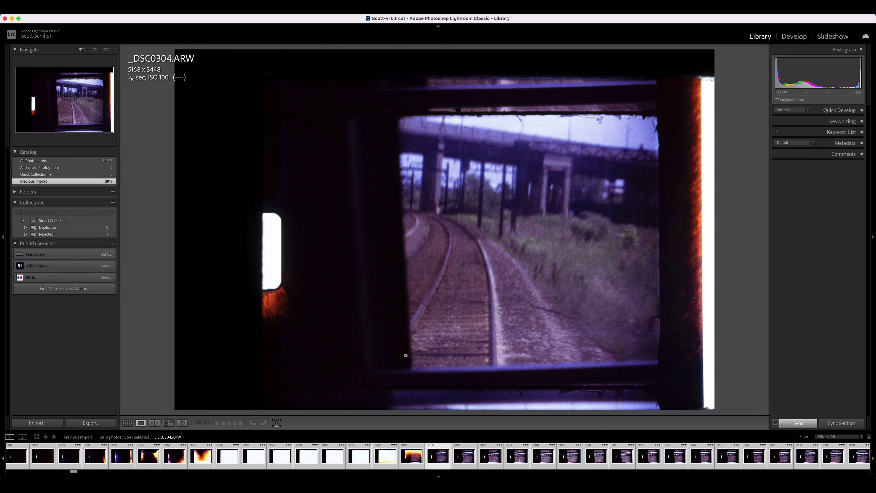
key("g")
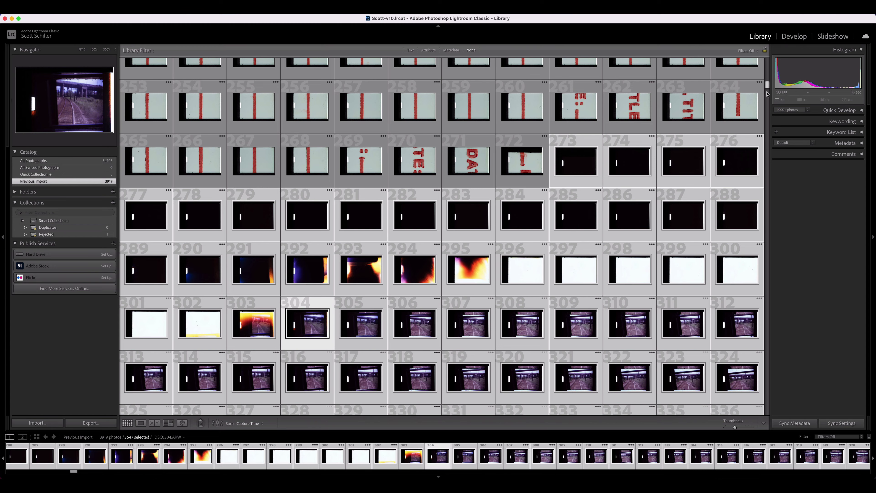
Find the railway track frame _DSC0478.ARW among the flipped scans and open it in the Develop module
left_click_drag(768, 88, 768, 115)
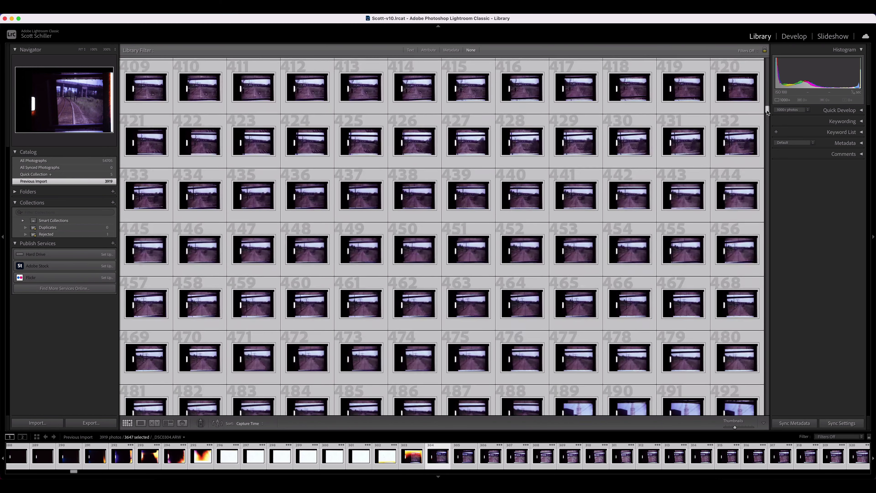
scroll(628, 217, "up", 5)
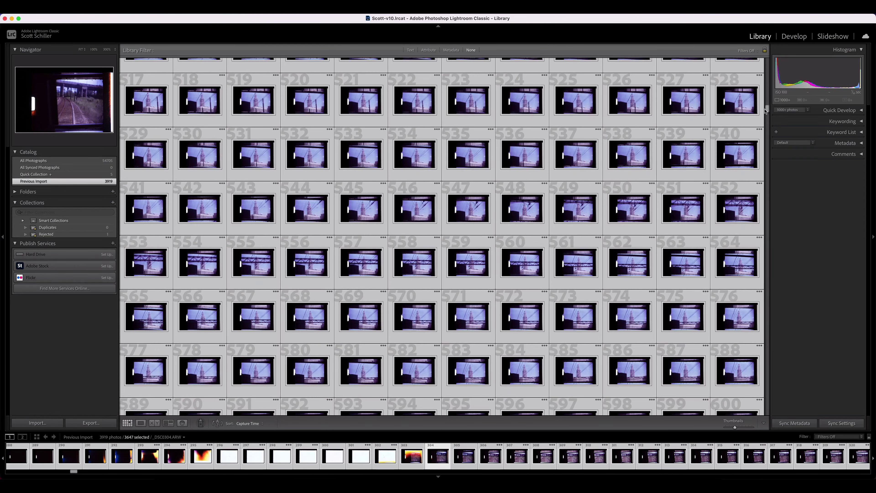
scroll(768, 110, "up", 1)
left_click_drag(766, 105, 767, 103)
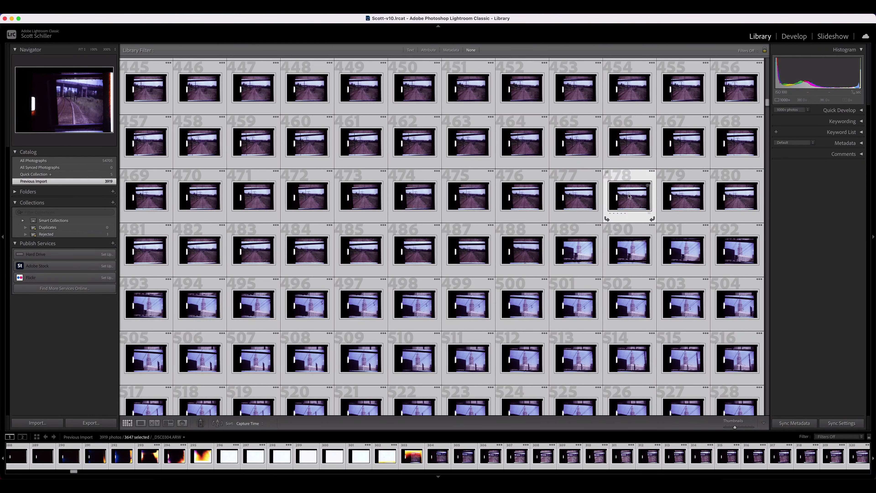
double_click(630, 194)
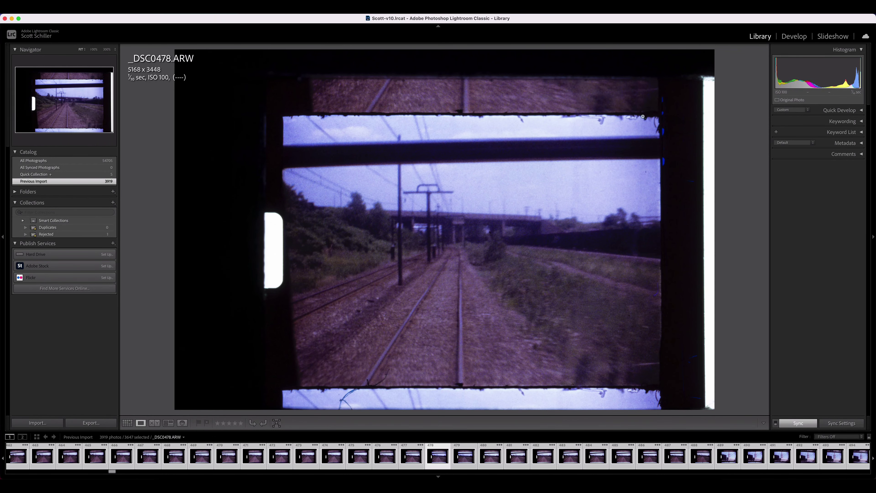
left_click(794, 37)
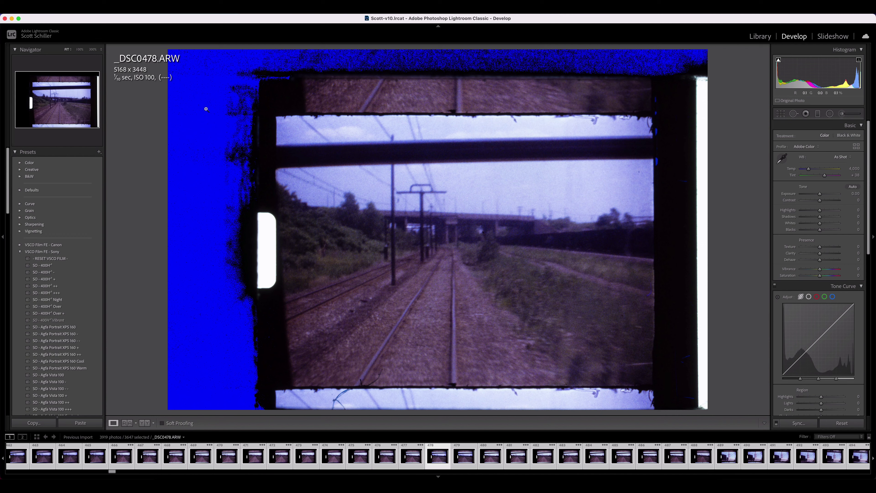
Try automatic tone settings on _DSC0478.ARW and undo them
key("super+u")
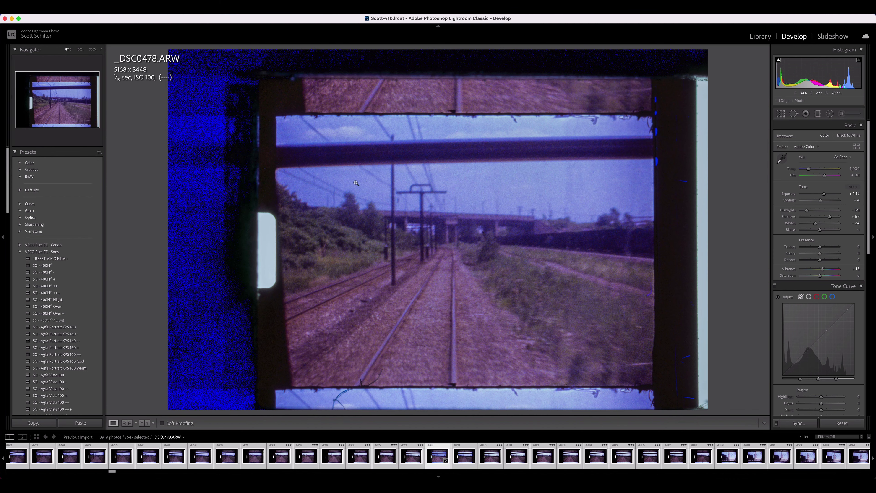
key("super+z")
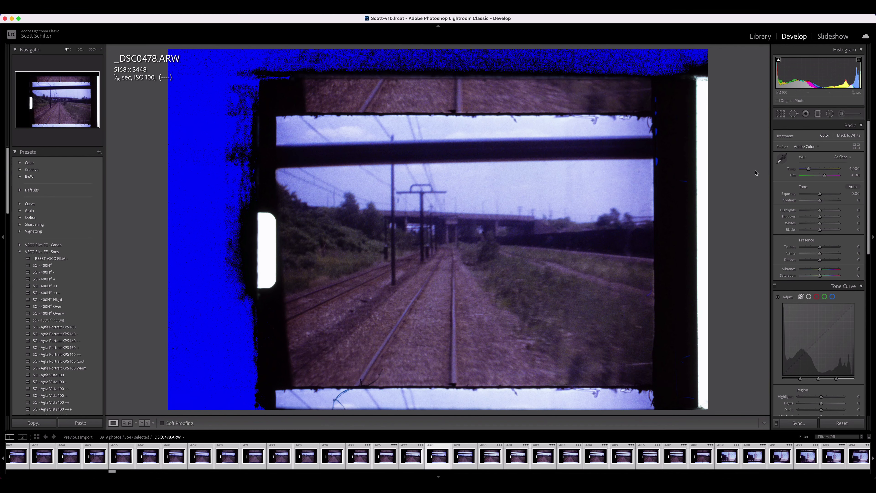
Crop _DSC0478.ARW to about 3828 x 2632, keeping the full film frame and the sprocket hole beside it
left_click(781, 114)
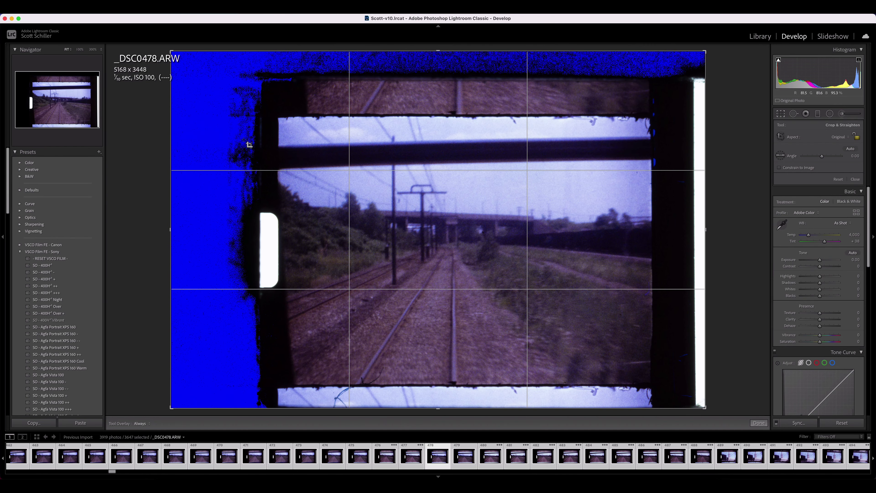
left_click_drag(694, 53, 681, 82)
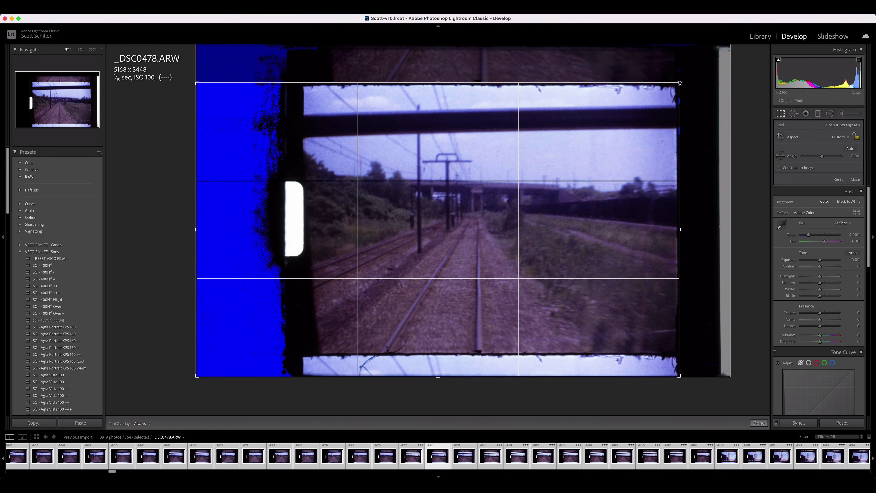
left_click_drag(196, 374, 242, 368)
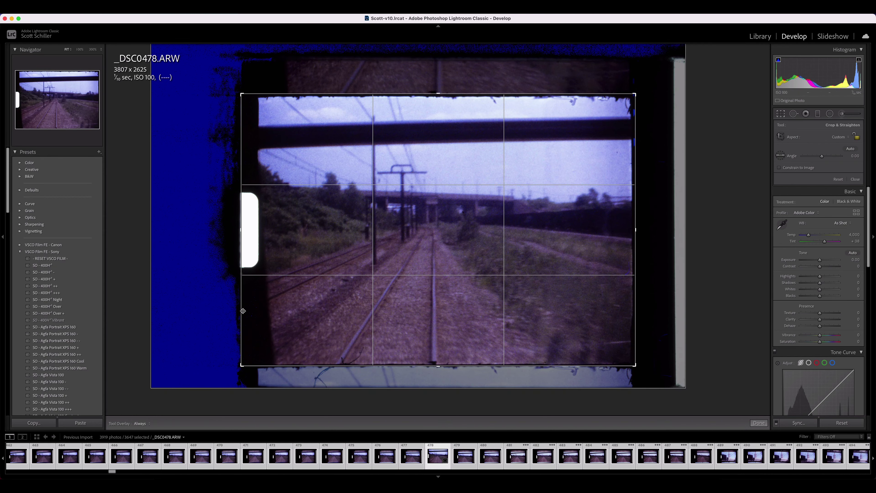
left_click_drag(242, 229, 240, 229)
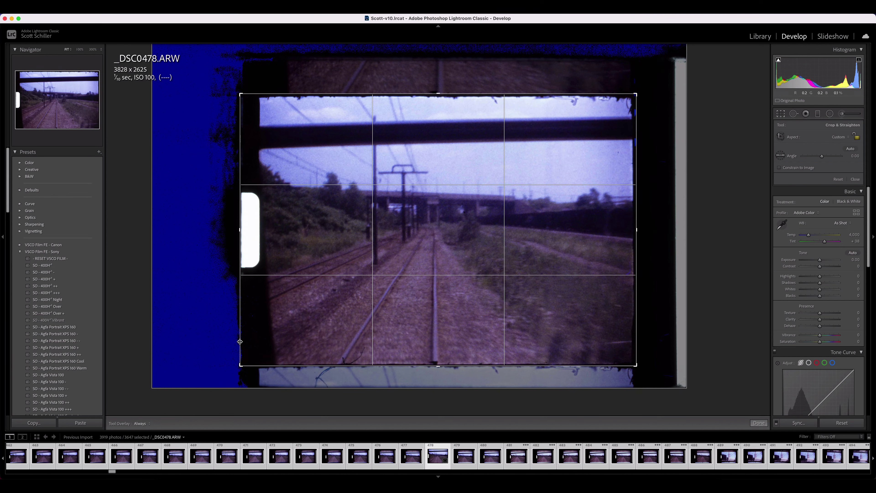
left_click_drag(432, 366, 432, 367)
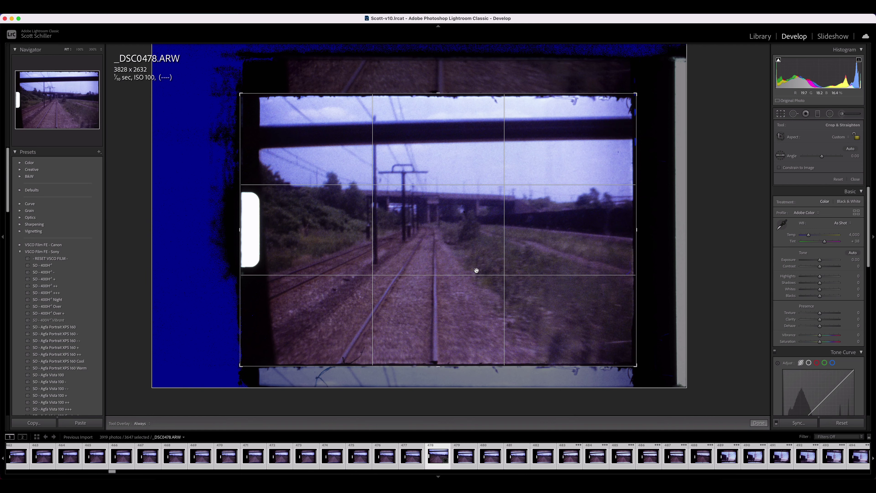
left_click(760, 423)
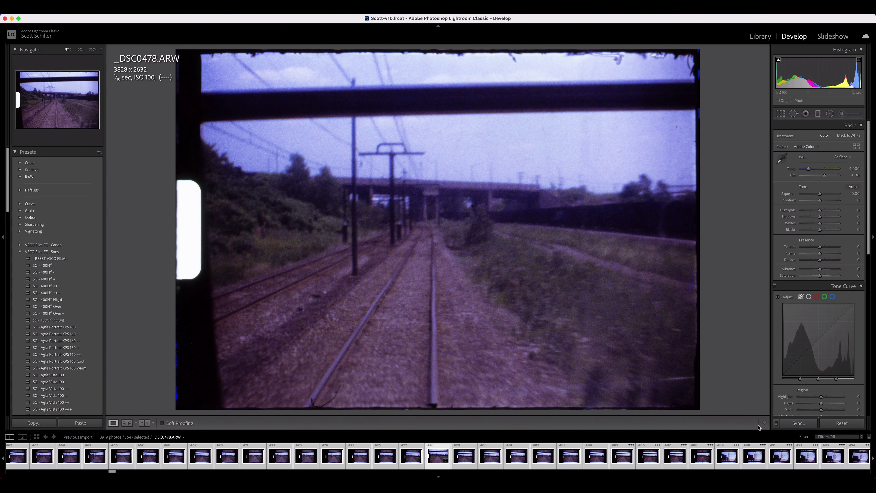
Try automatic tone settings on the cropped frame with the sprocket hole included, and undo them
left_click(854, 186)
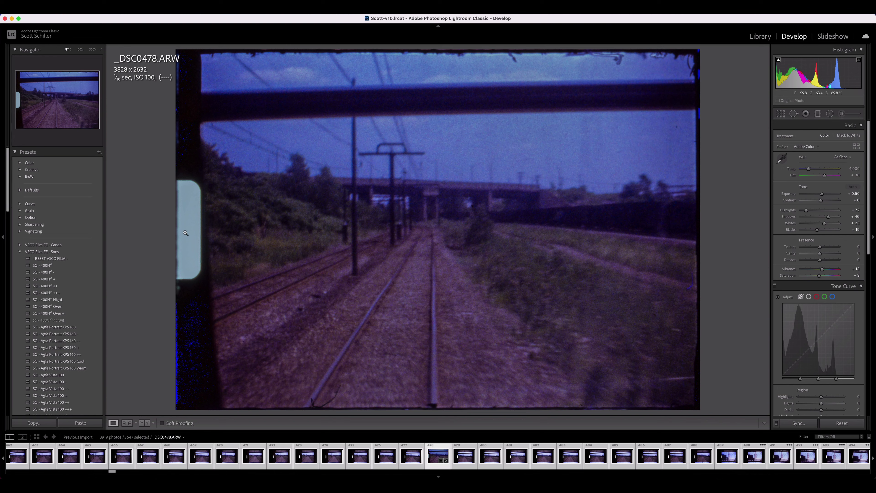
key("super+z")
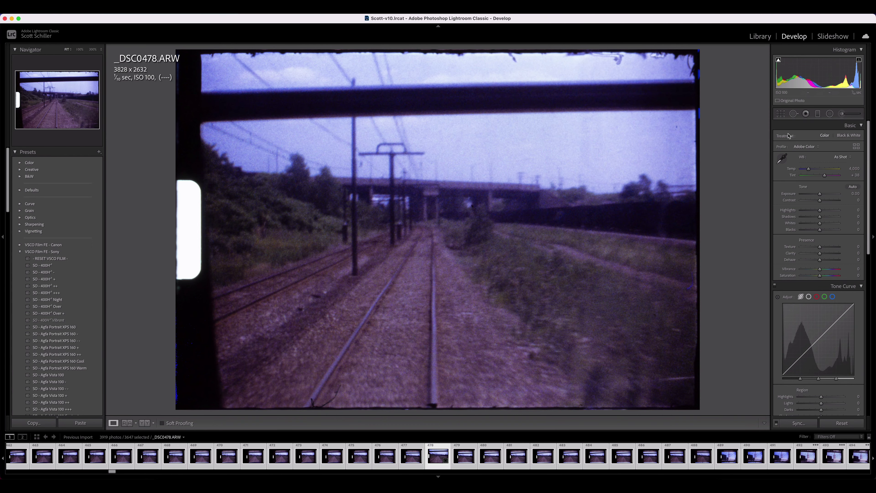
Try narrowing the crop of _DSC0478.ARW to about 3620 x 2632 so that the sprocket hole is excluded
left_click(781, 114)
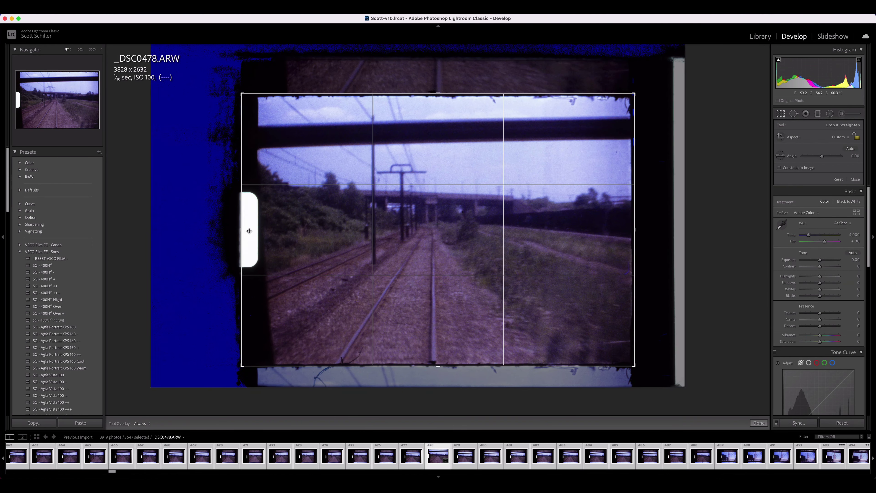
left_click_drag(246, 231, 267, 231)
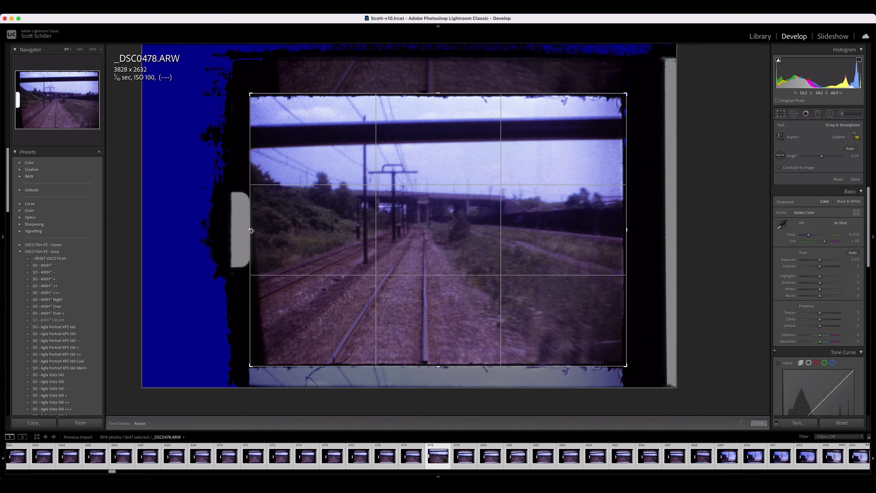
left_click(758, 422)
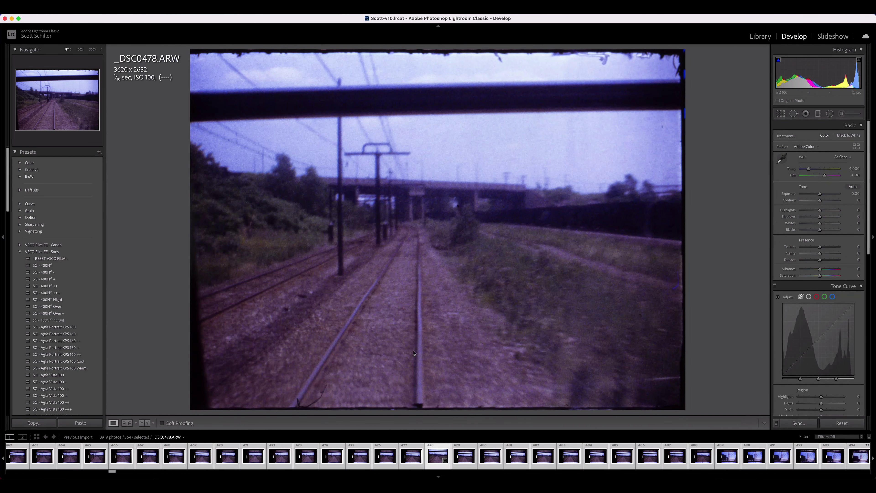
Try automatic tone on the narrower crop, resetting the highlights and lowering them to about -42
left_click(852, 186)
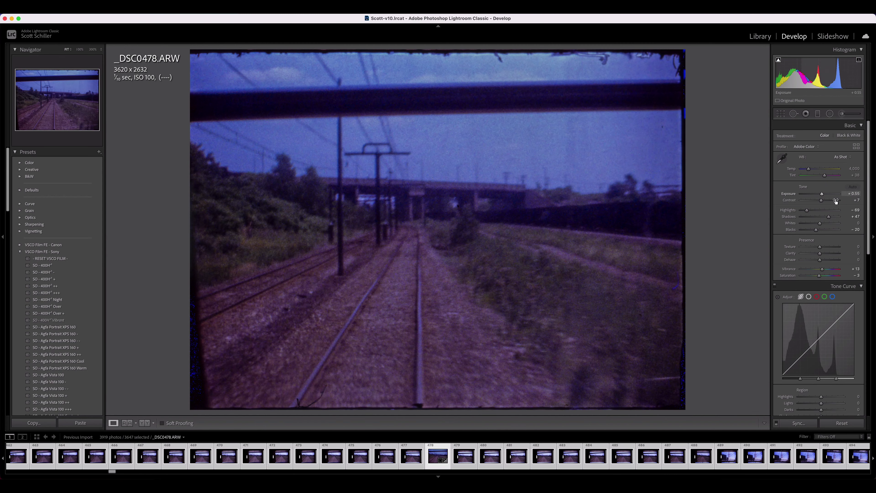
left_click_drag(807, 211, 809, 213)
double_click(809, 211)
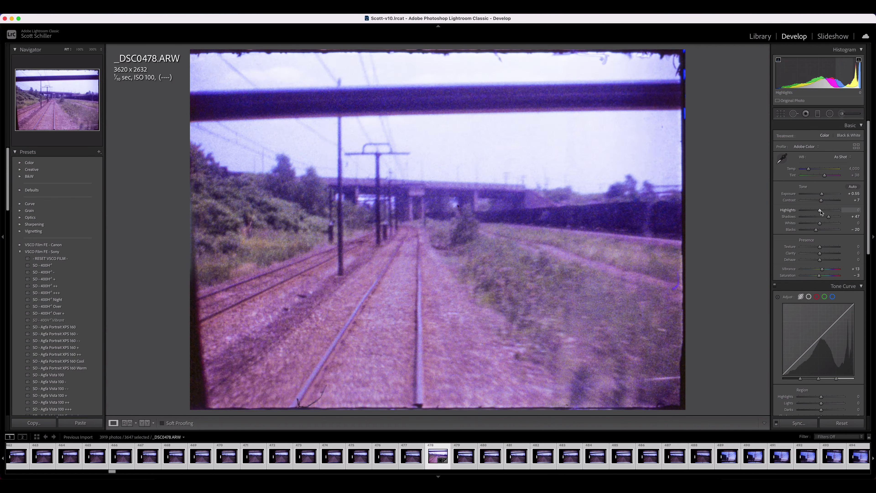
left_click_drag(821, 213, 813, 213)
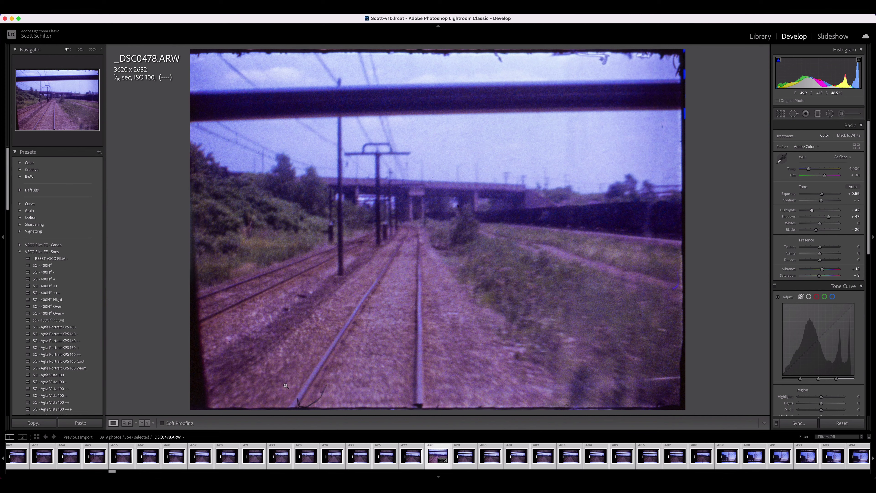
Undo the highlights changes, the automatic tone and the narrower crop, and check the crop that includes the sprocket hole
key("super+z")
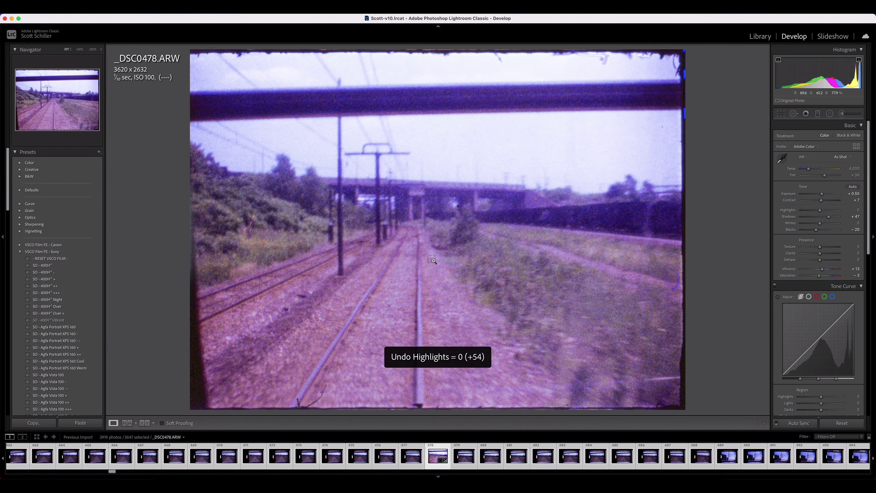
key("super+z")
key("super+z")
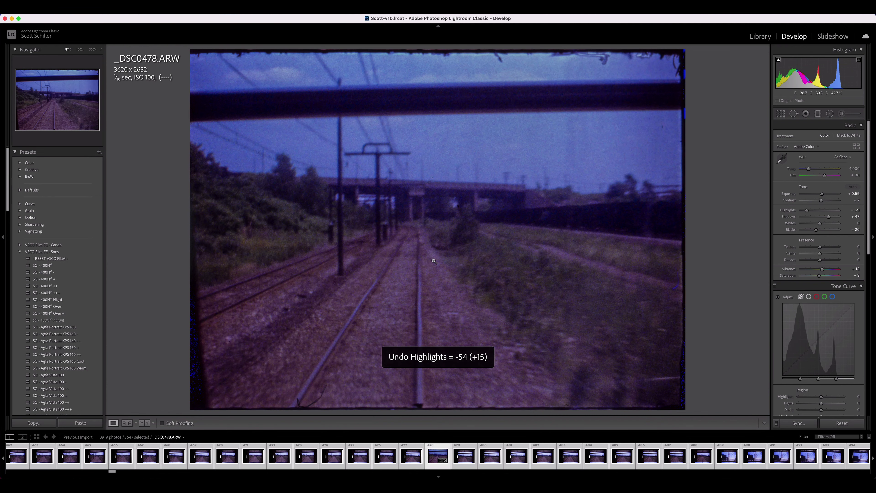
key("super+z")
key("super+z")
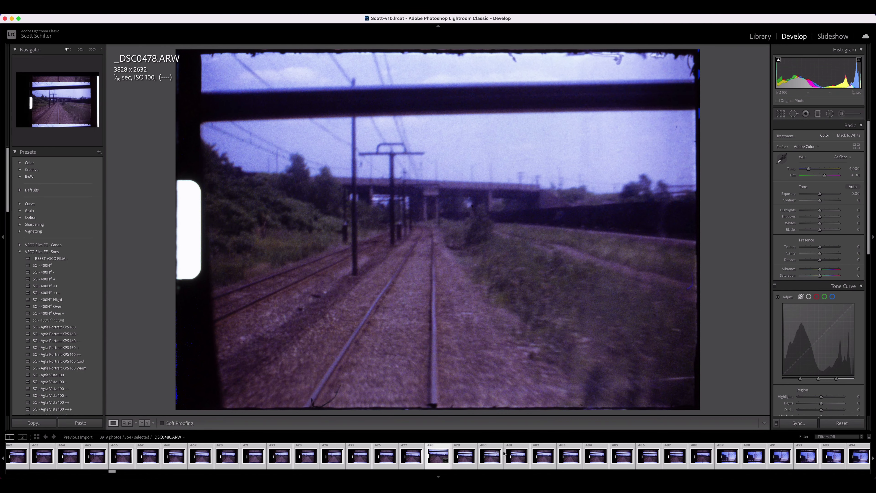
left_click(782, 114)
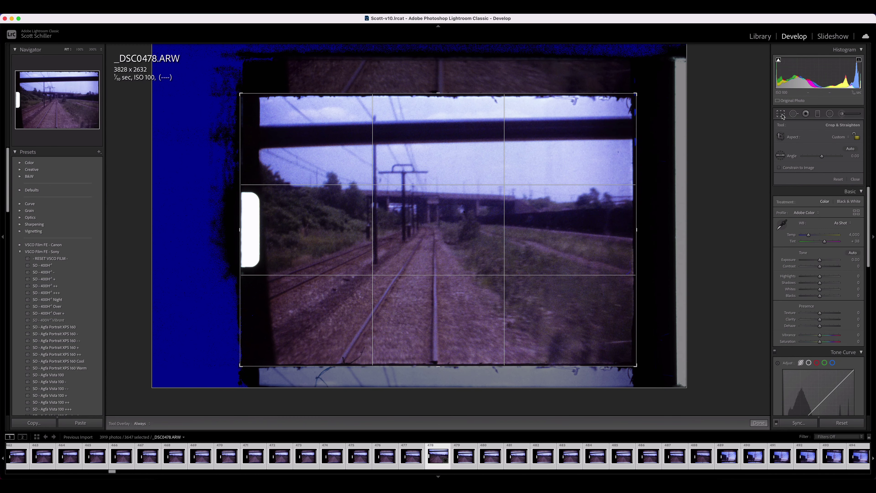
left_click(781, 115)
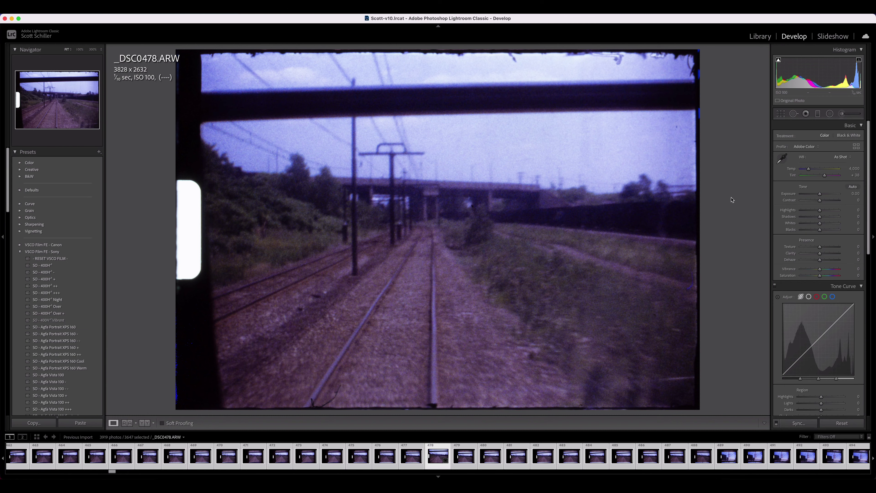
Clear all settings offered for synchronization, include Crop, and synchronize it from _DSC0478.ARW to the selected frames
left_click(799, 423)
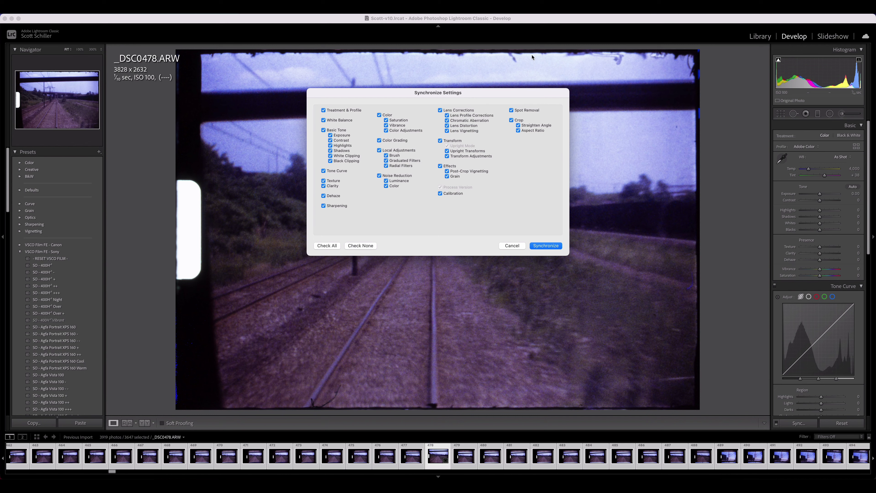
left_click(370, 247)
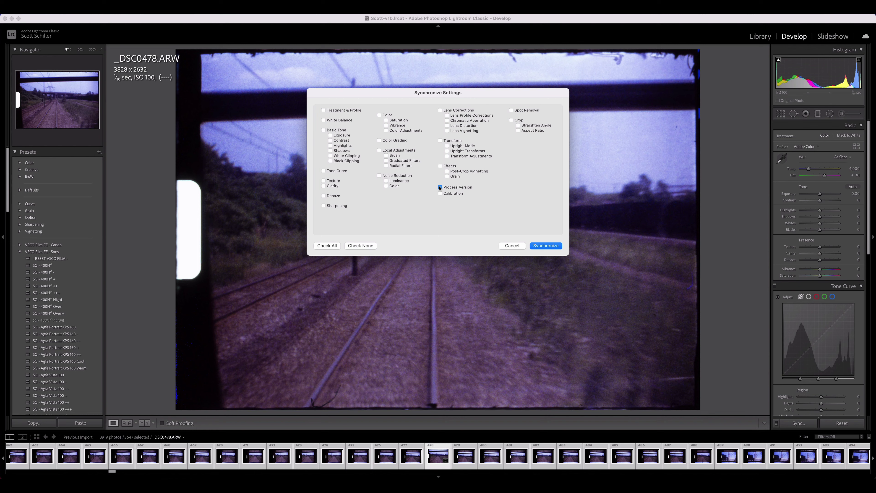
left_click(512, 121)
left_click(540, 247)
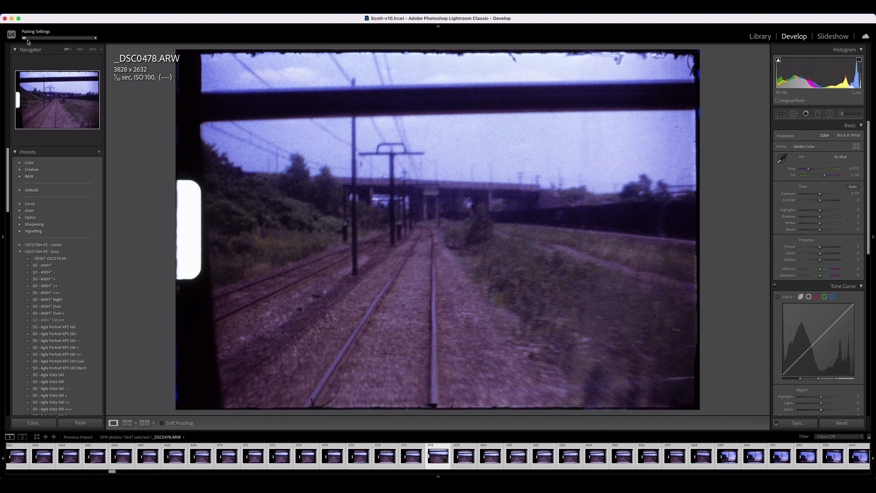
Switch to Activity Monitor and examine Lightroom Classic's CPU and disk usage while the settings are being pasted
left_click(287, 484)
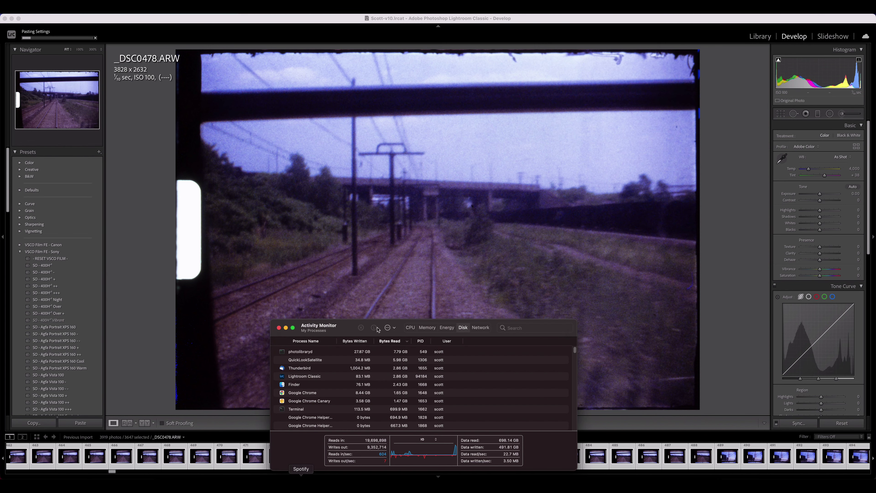
left_click(501, 328)
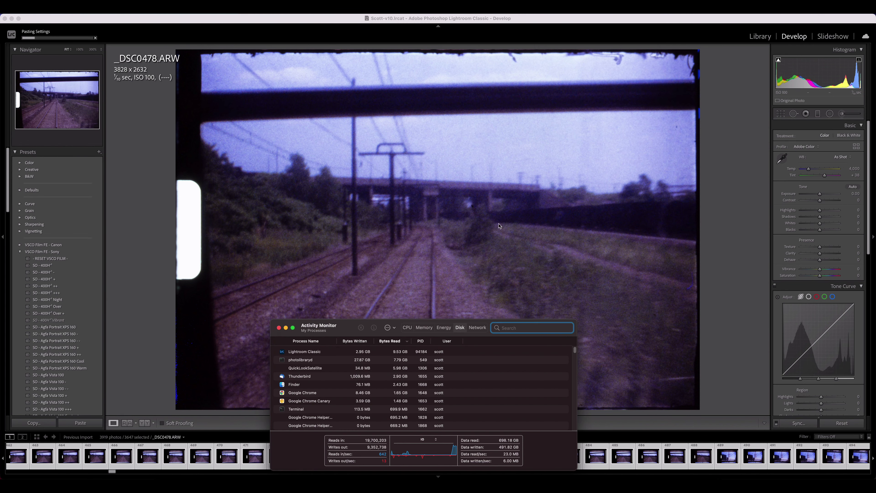
left_click_drag(357, 327, 352, 206)
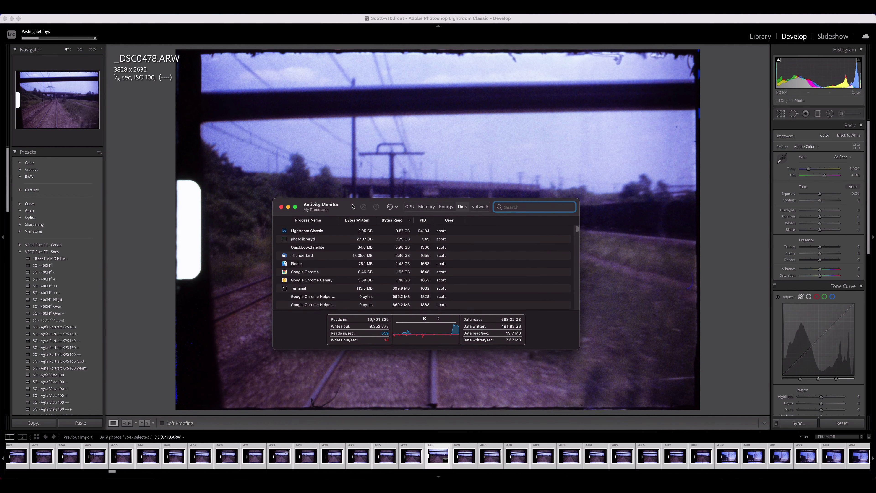
left_click(410, 206)
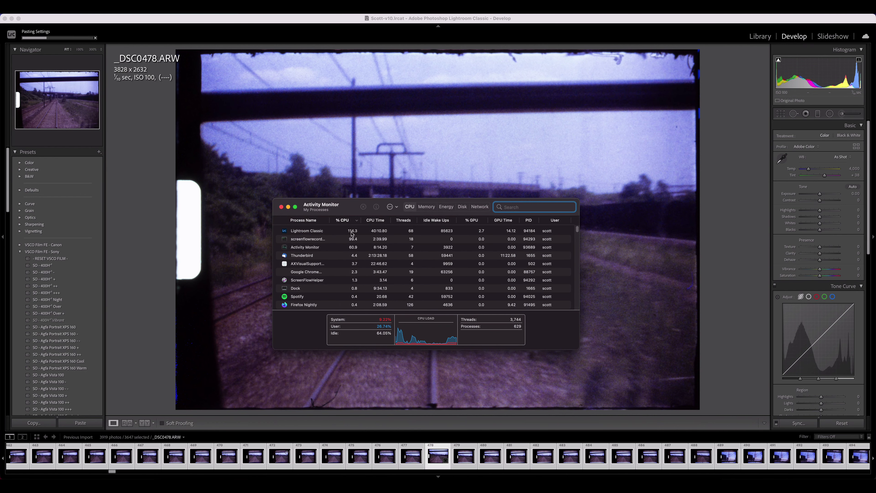
left_click(462, 207)
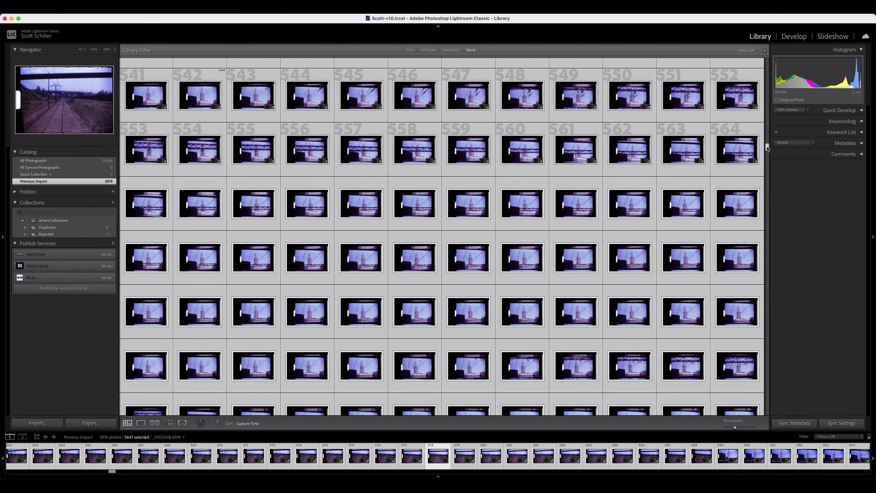
Check the synchronized crop on the Library frames _DSC1871.ARW, _DSC3143.ARW and _DSC3670.ARW, viewing each one enlarged
left_click_drag(767, 148, 769, 229)
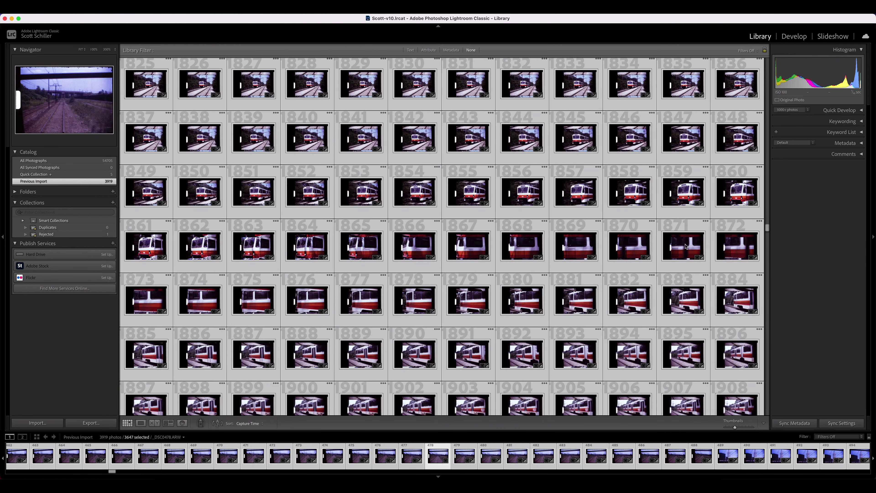
double_click(685, 246)
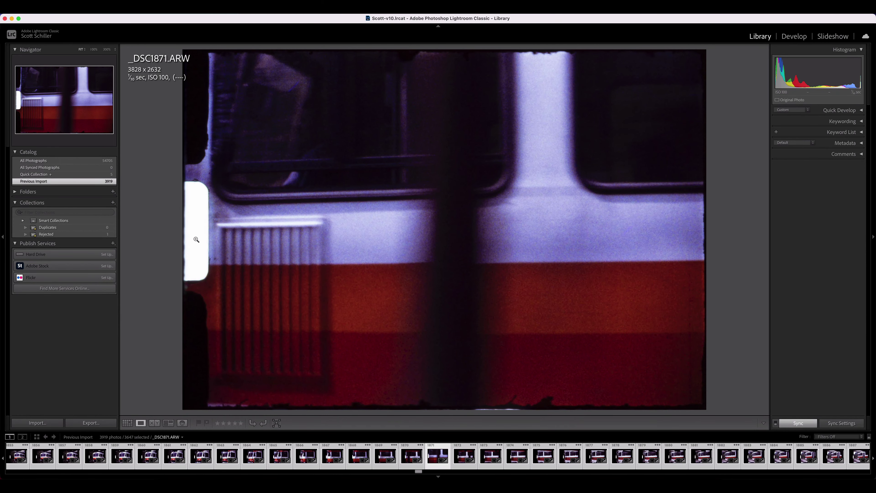
key("g")
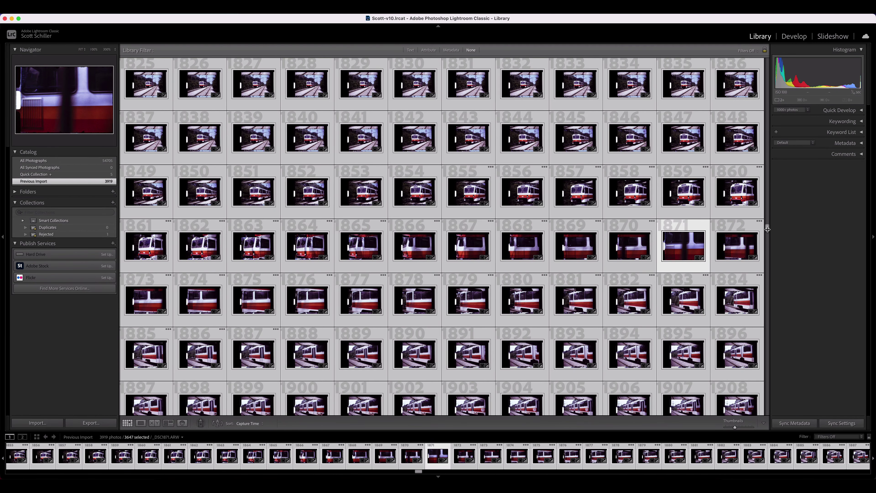
left_click_drag(767, 299, 764, 345)
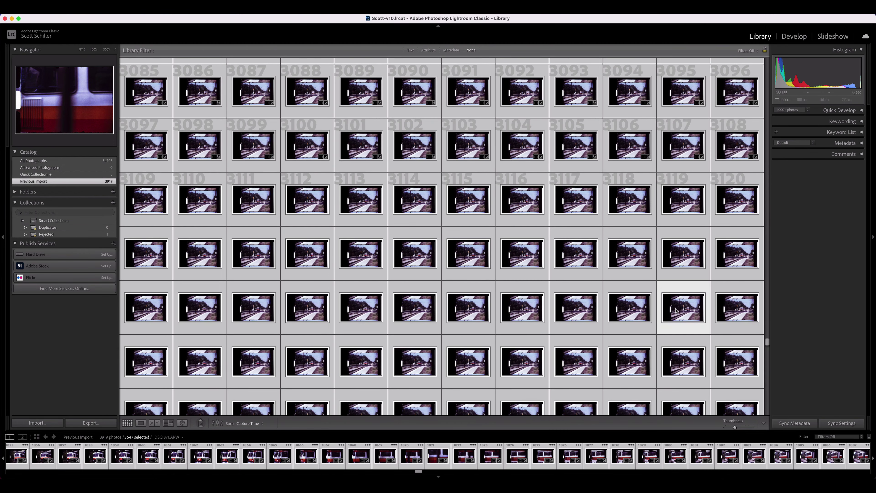
double_click(675, 310)
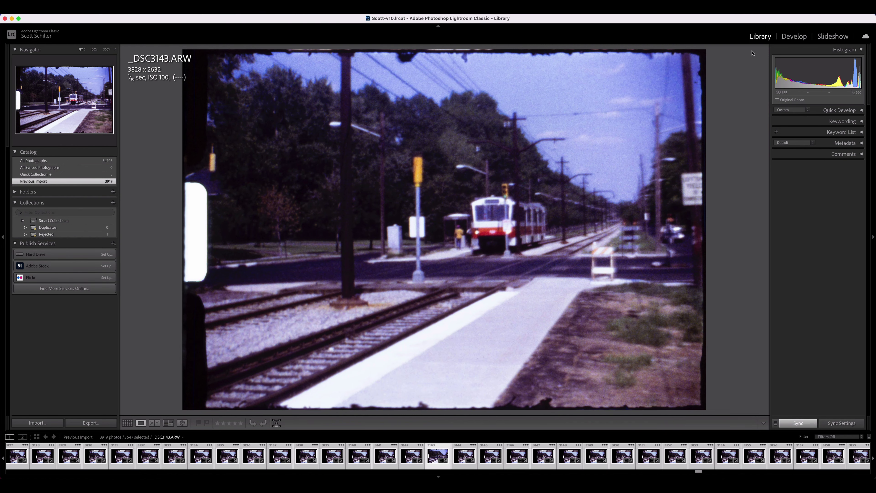
key("g")
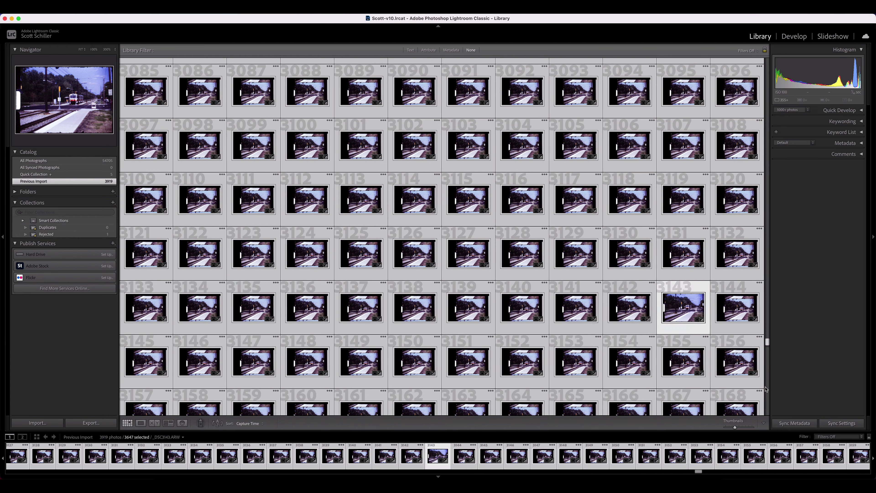
left_click_drag(767, 342, 767, 388)
double_click(624, 363)
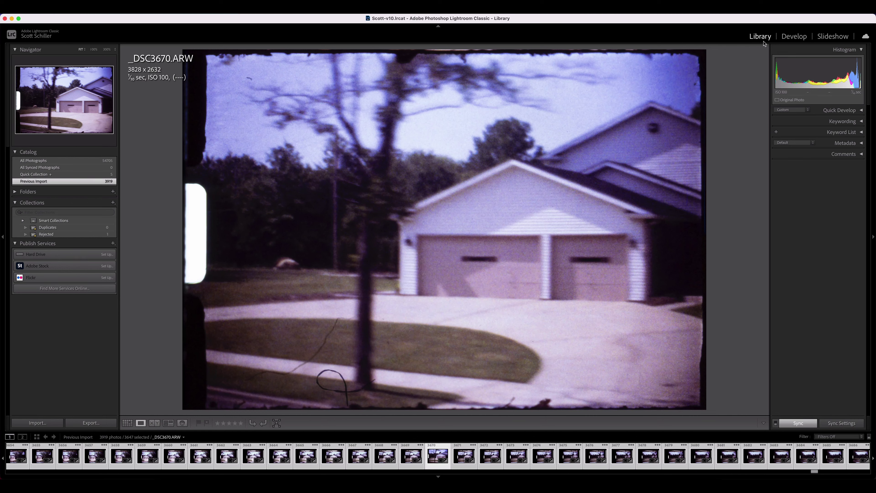
key("g")
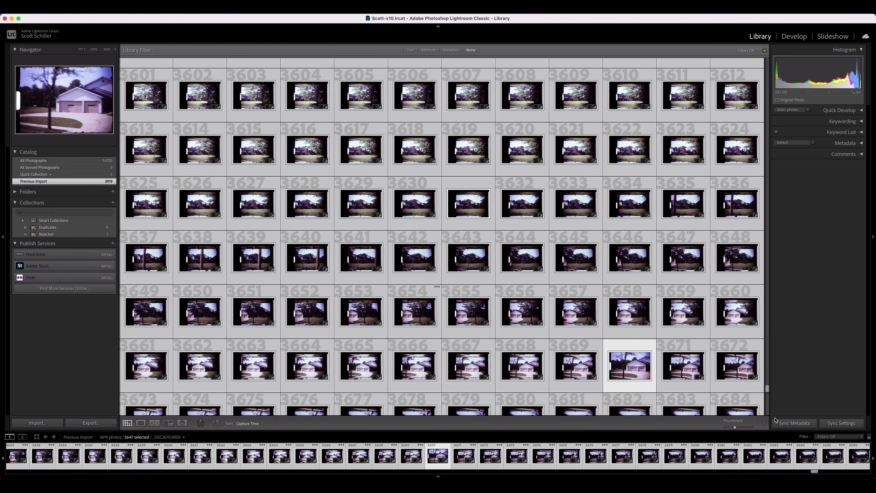
Check the synchronized crop on the Library frames _DSC1869.ARW, _DSC1882.ARW and _DSC1028.ARW, viewing each one enlarged
scroll(767, 395, "down", 1)
left_click_drag(768, 395, 767, 226)
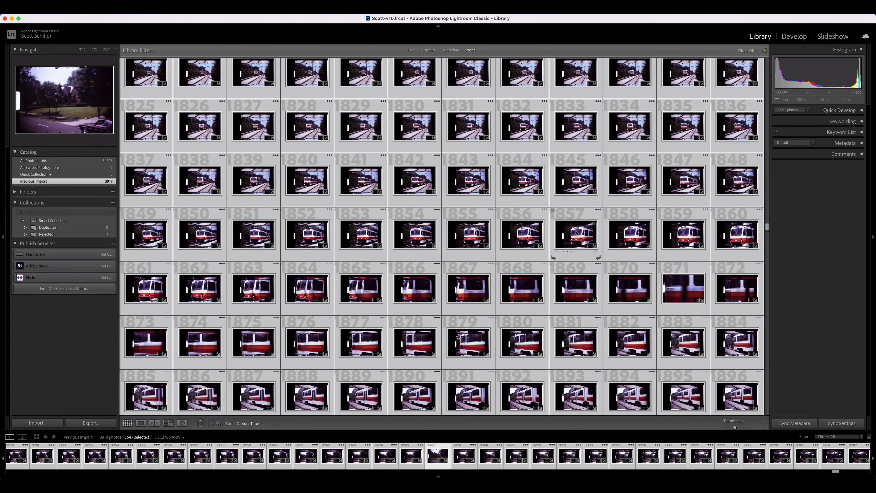
double_click(580, 283)
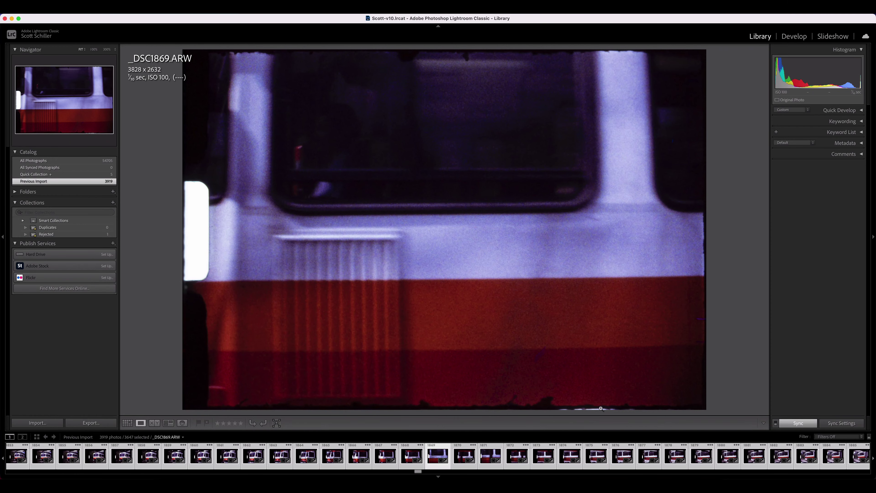
key("g")
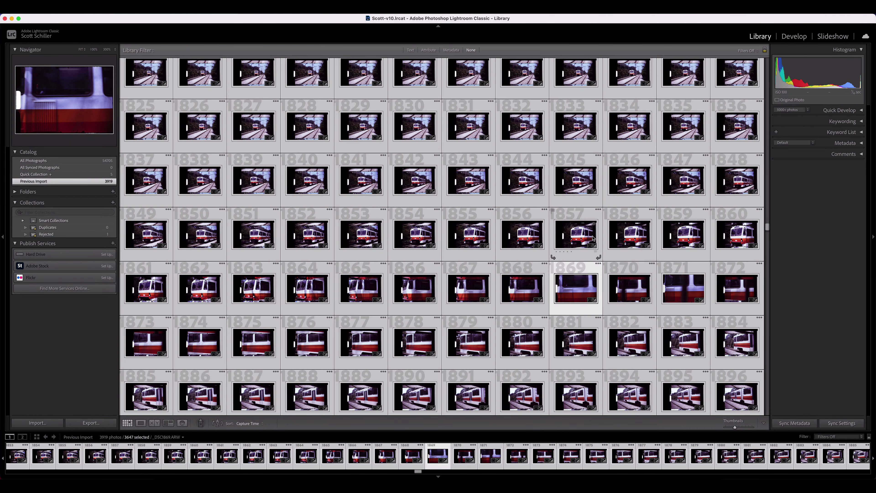
double_click(635, 336)
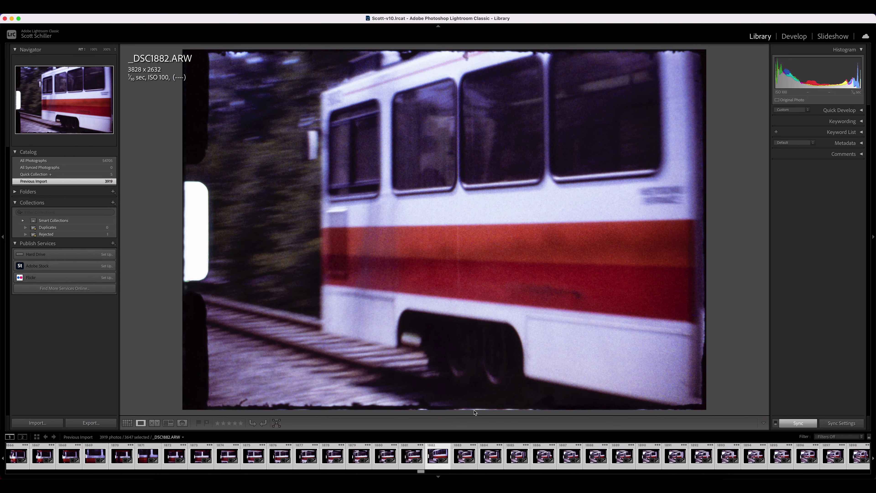
key("g")
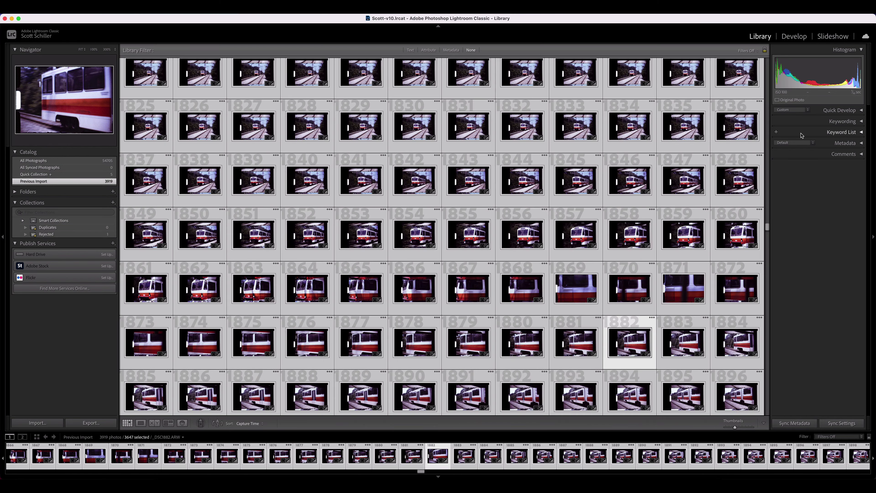
scroll(765, 178, "up", 20)
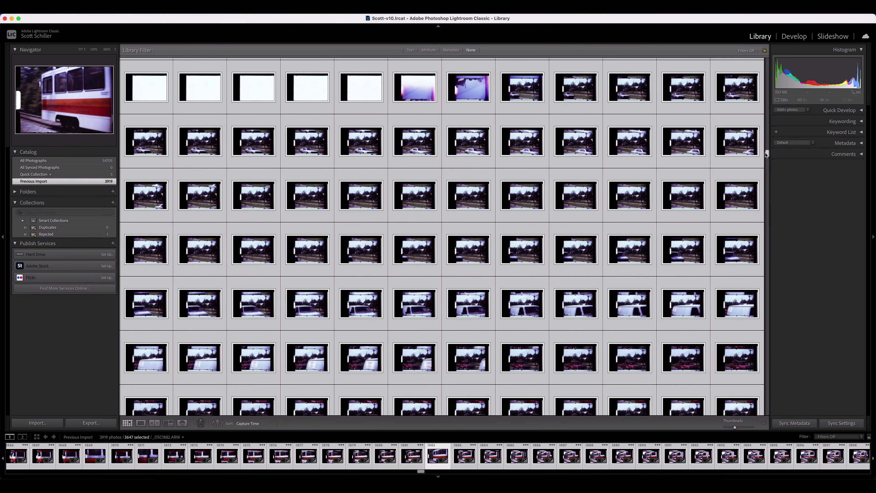
double_click(522, 184)
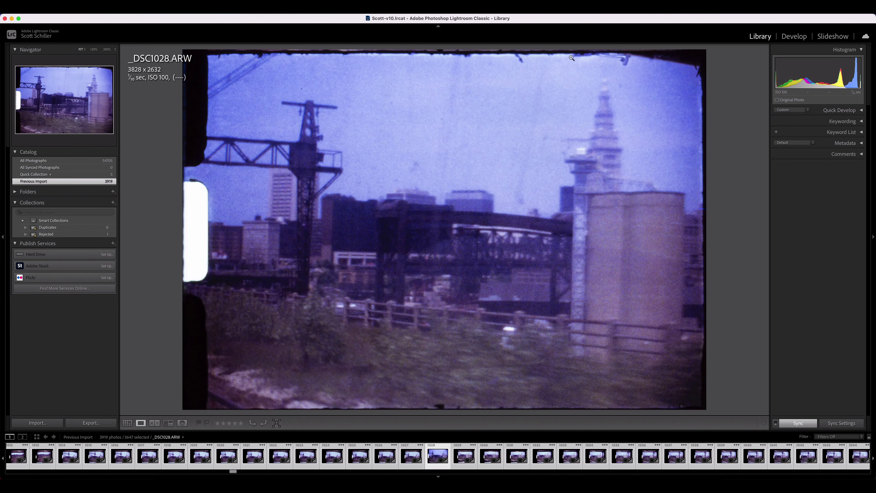
key("g")
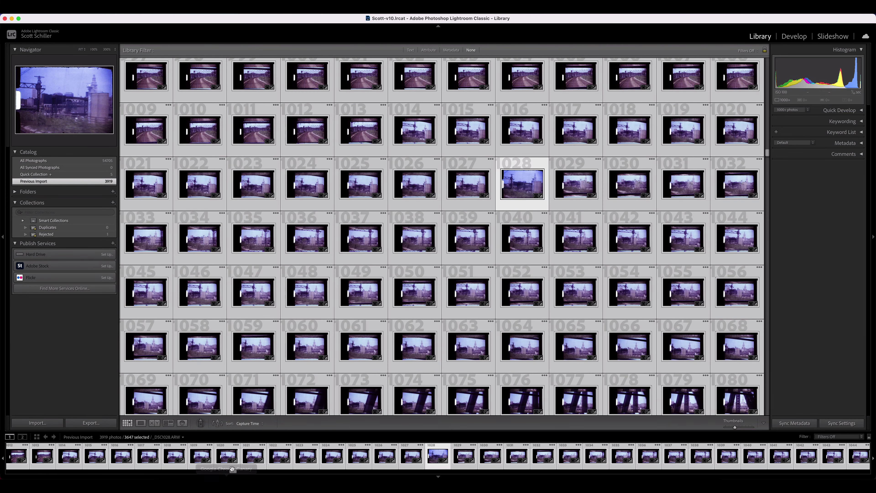
Open _DSC0348.ARW in Develop and examine the crop on it and on _DSC0381.ARW and _DSC0412.ARW
scroll(248, 456, "left", 15)
left_click(249, 457)
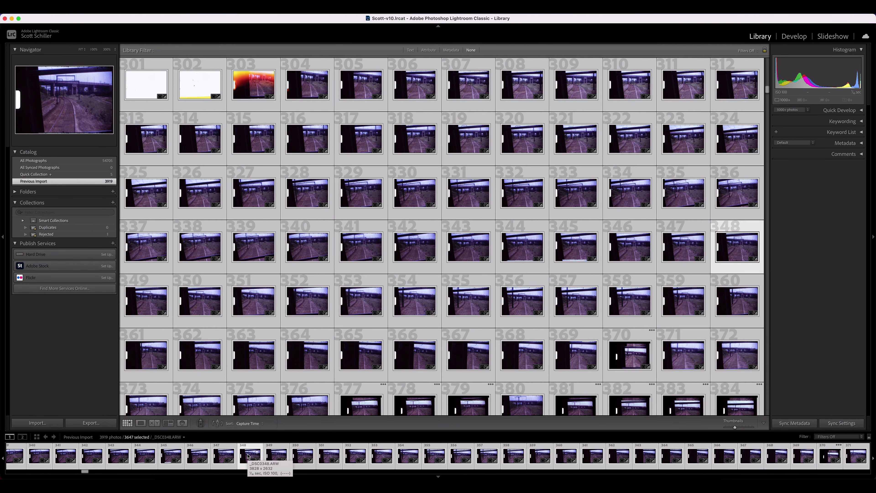
left_click(787, 40)
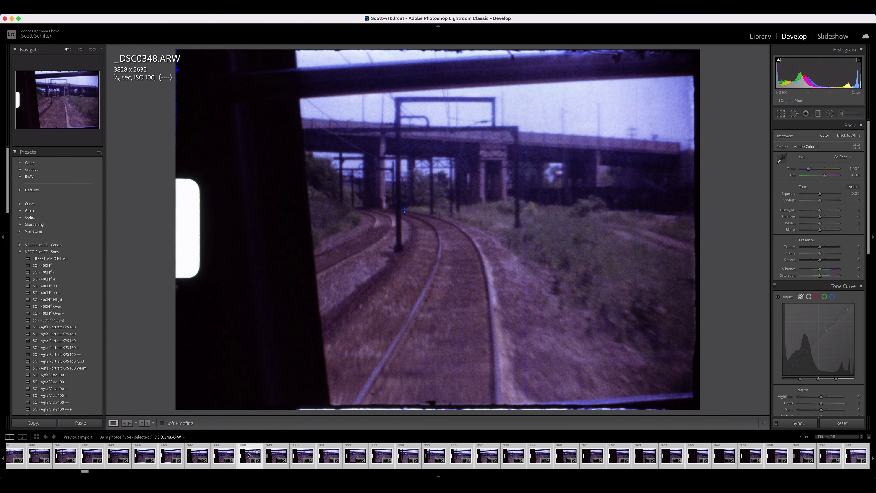
left_click_drag(85, 472, 92, 472)
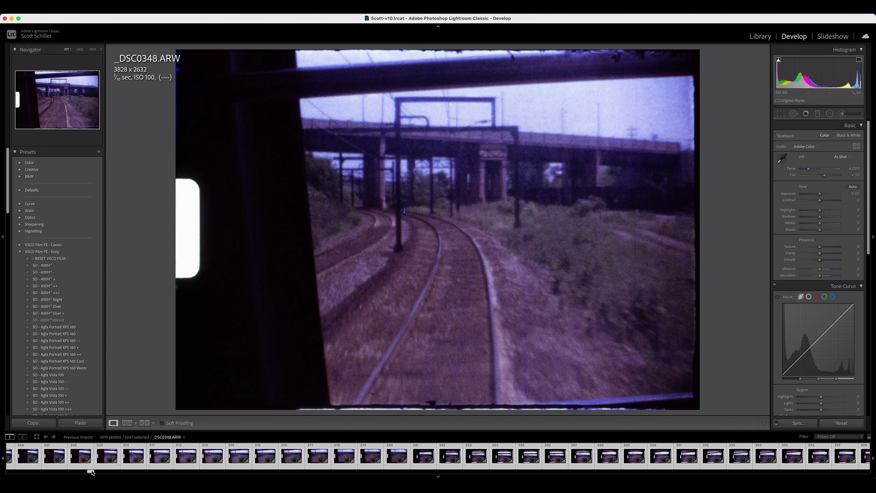
left_click(420, 457)
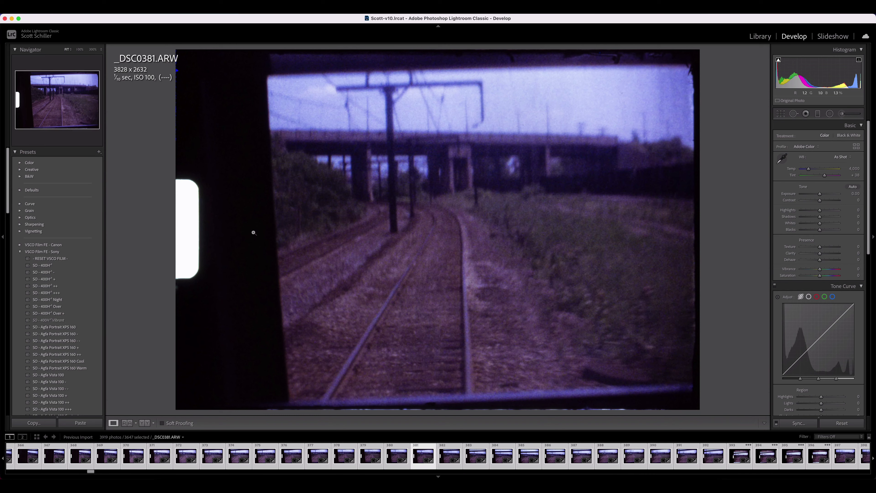
left_click_drag(90, 472, 97, 471)
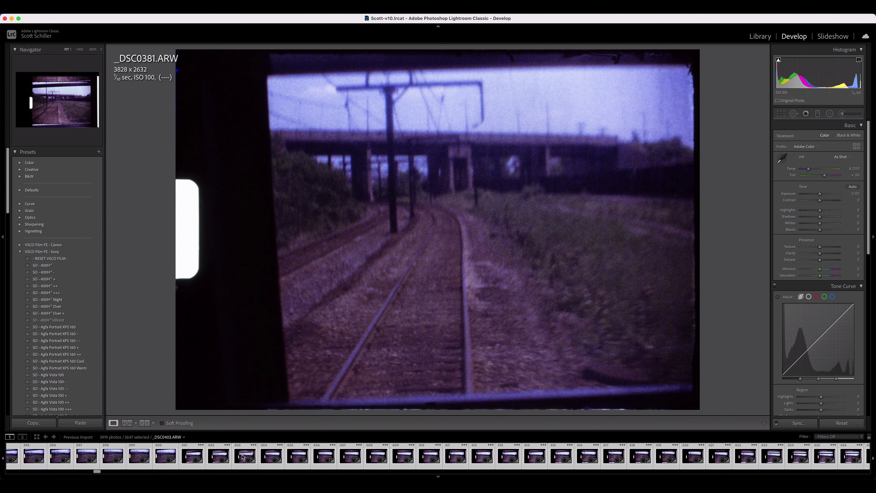
left_click(482, 456)
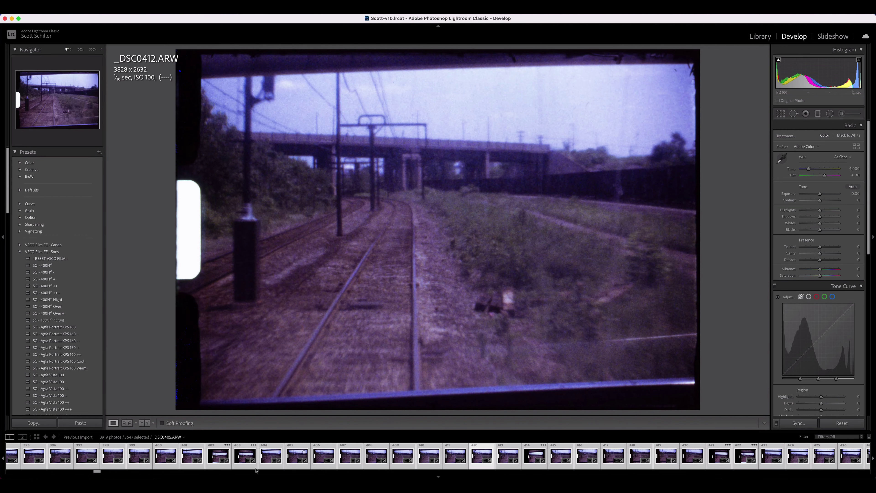
Open _DSC0430.ARW and set its white balance to temperature 6,200 and tint +2 by sampling the sky, comparing the last two samples
left_click_drag(97, 472, 104, 474)
left_click(239, 456)
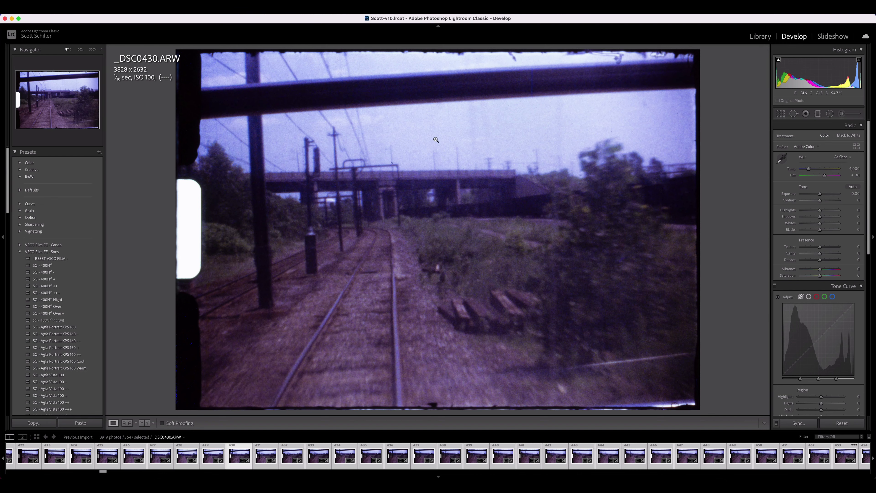
key("w")
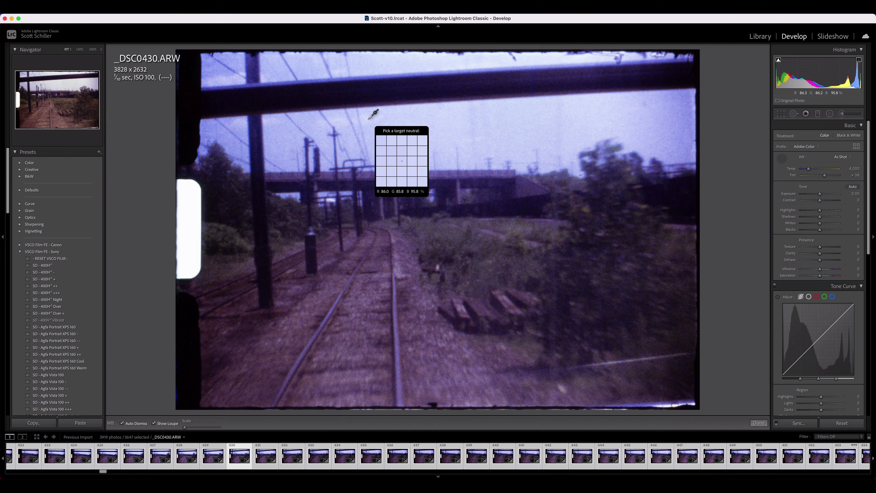
left_click(369, 119)
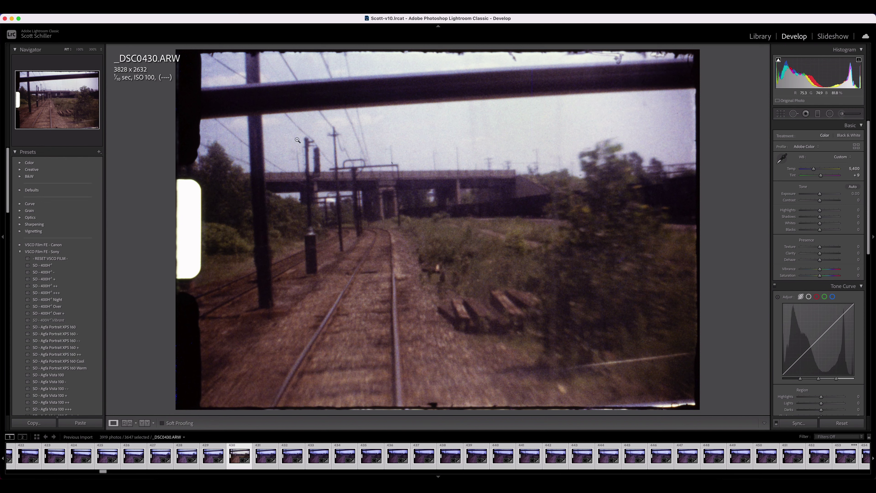
key("w")
left_click(282, 139)
key("super+z")
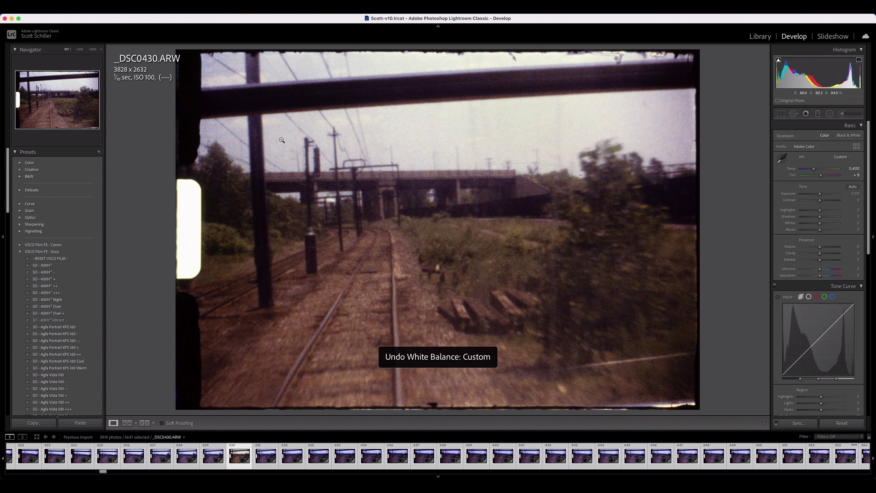
key("super+shift+z")
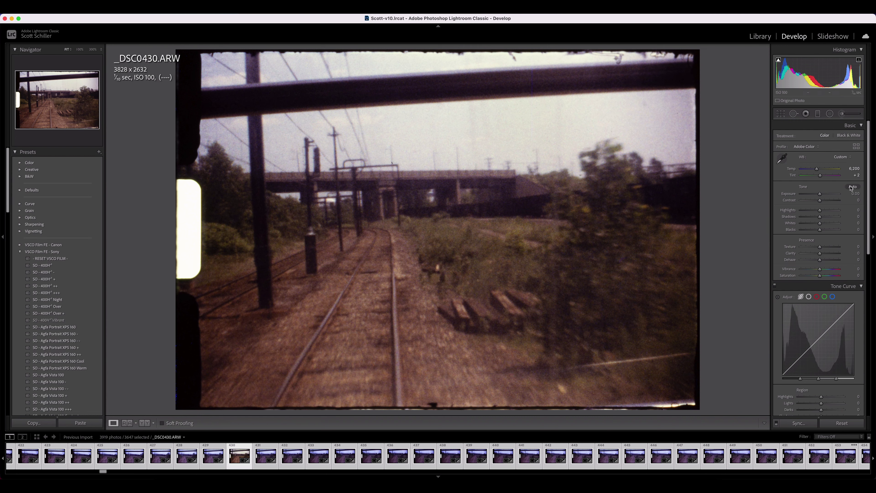
Try a white balance temperature of 4,000 on _DSC0430.ARW and undo it
left_click(851, 169)
type("4,000")
key("Return")
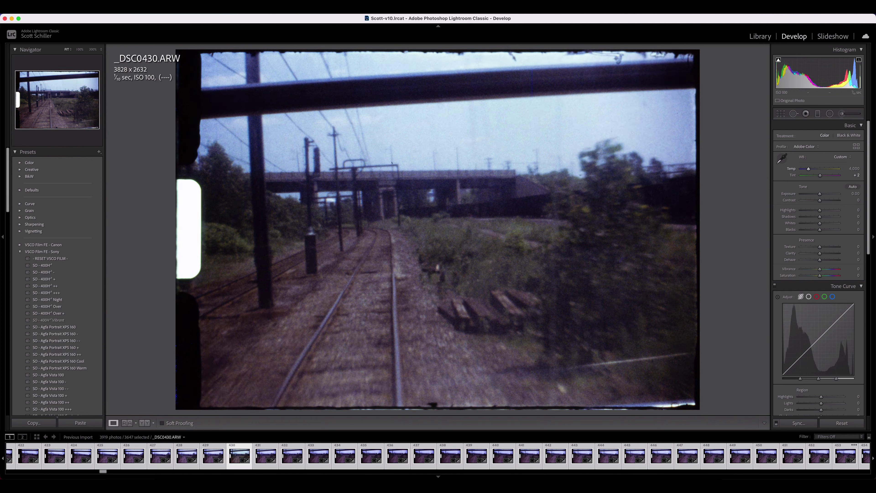
key("super+z")
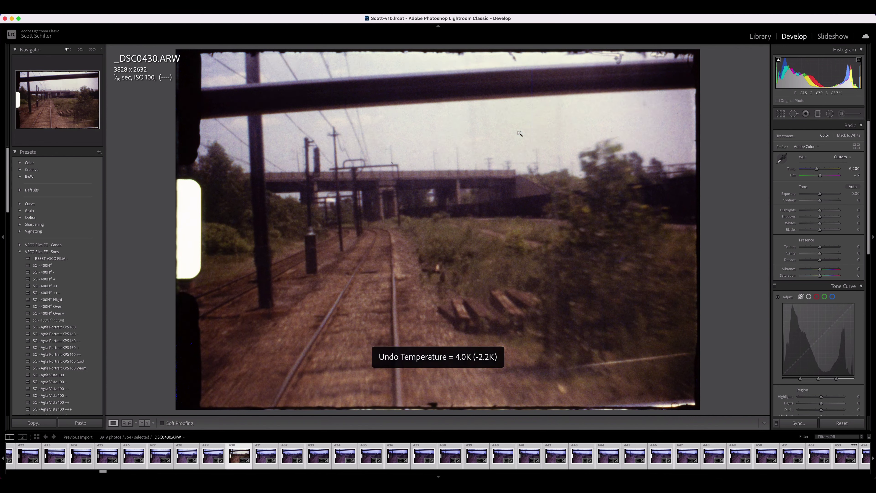
Try a white balance temperature of 5,000 on the frame, compare it with the sampled temperature, and undo it
left_click(854, 168)
type("5,0")
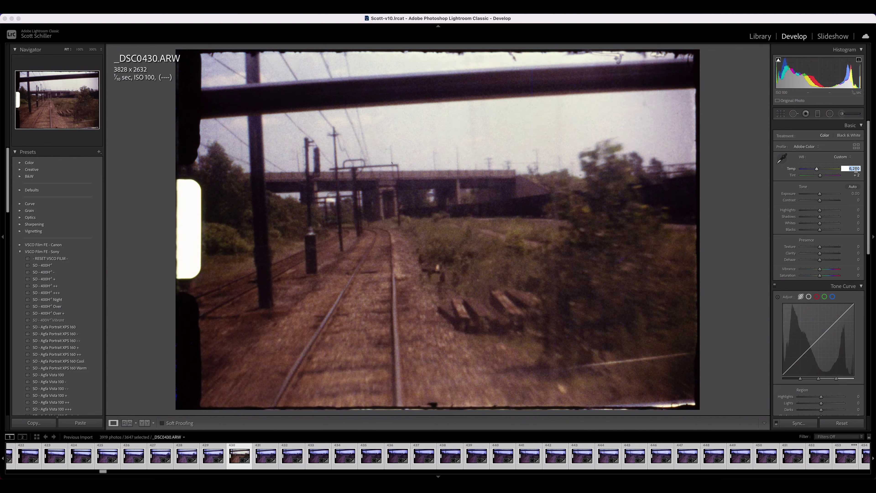
type("00")
key("Return")
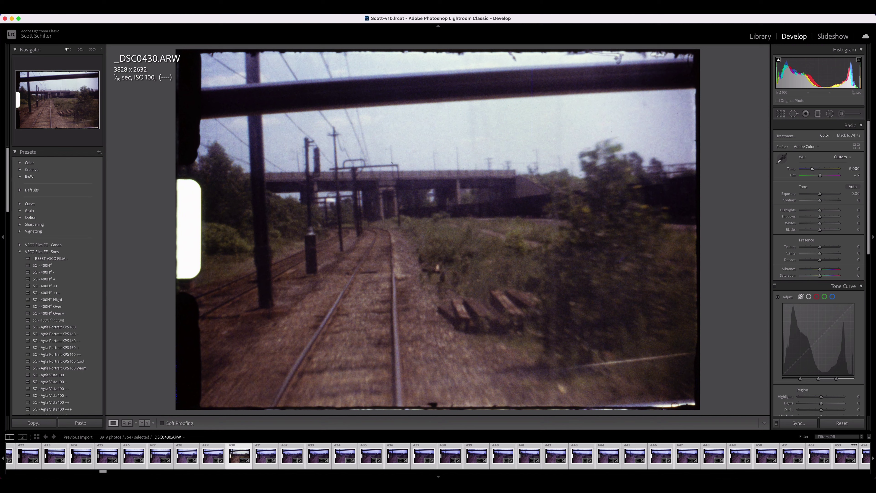
key("super+z")
key("super+shift+z")
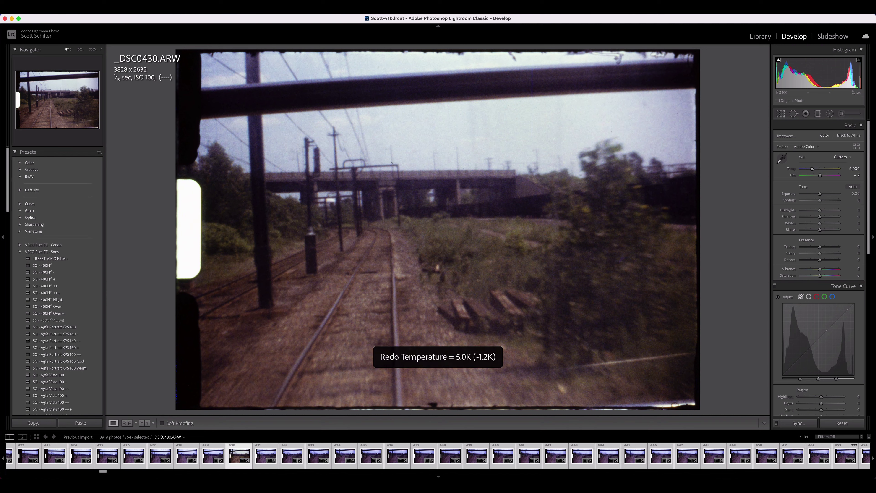
key("super+z")
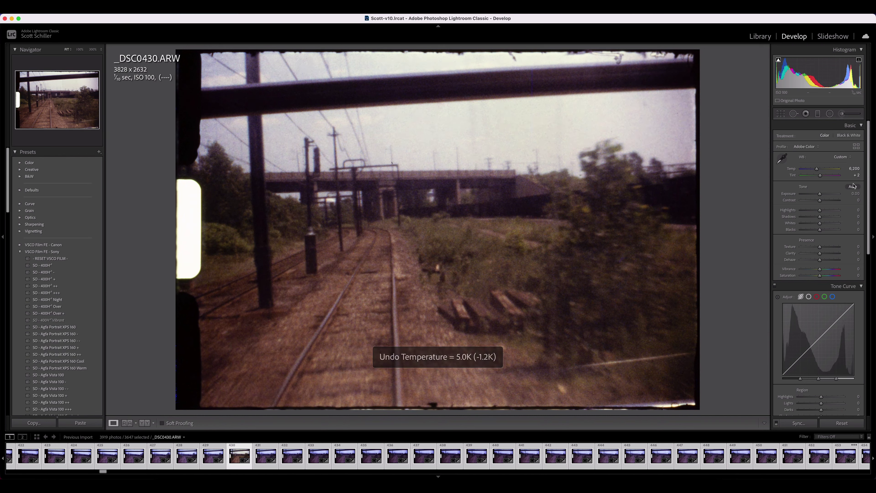
Apply automatic tone to _DSC0430.ARW, try resampling the white balance from the sky between the wires, and undo that resampling
left_click(854, 187)
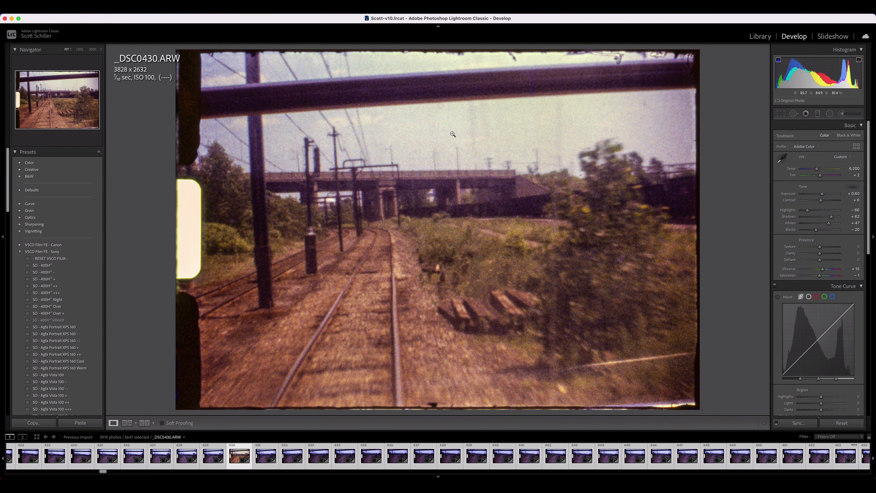
key("w")
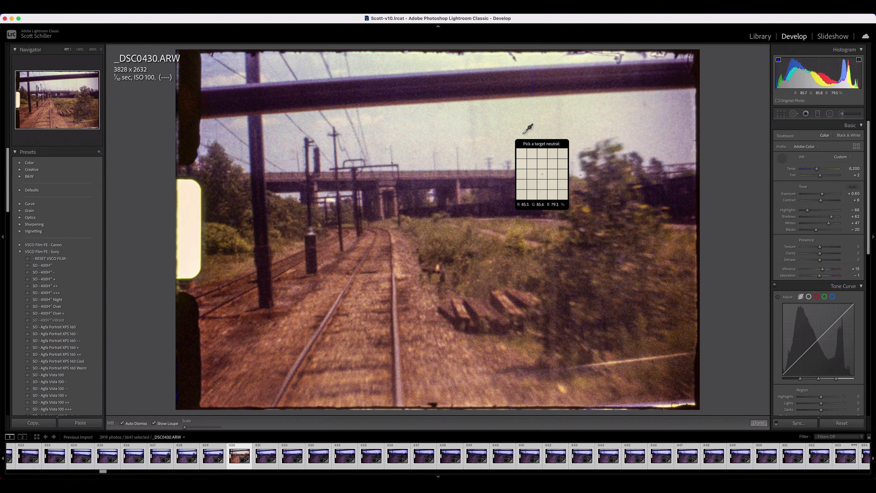
left_click(366, 120)
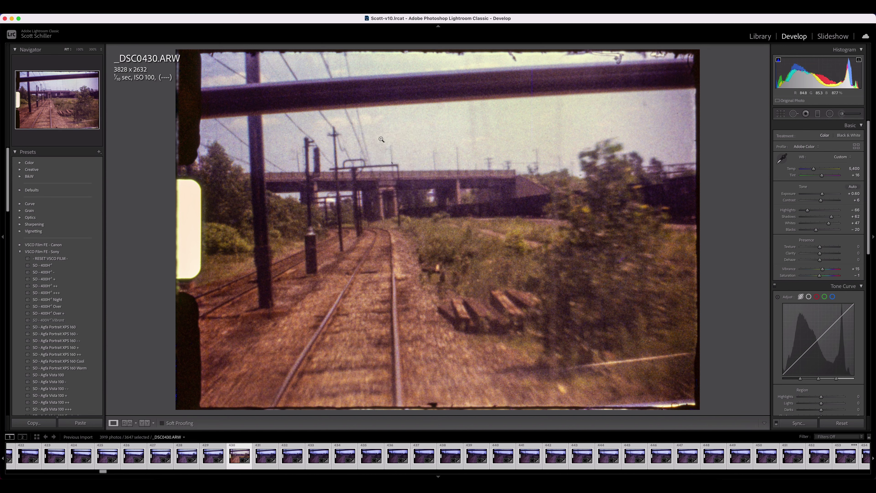
key("super+z")
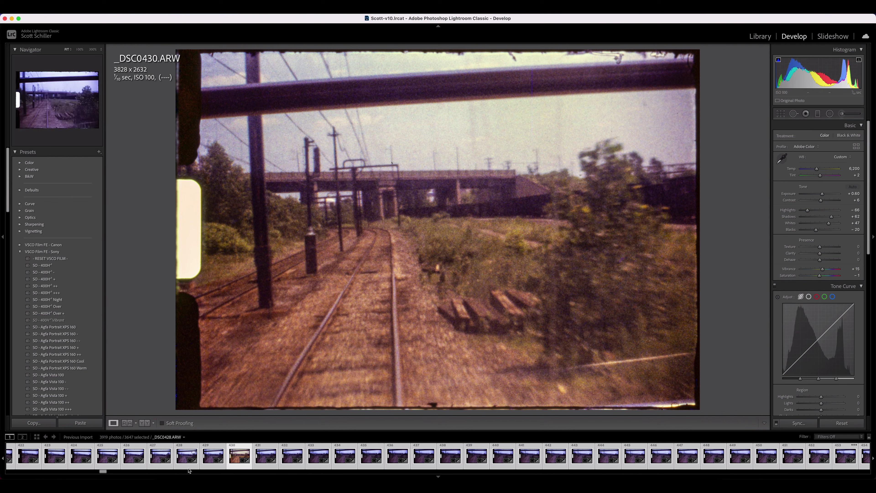
Synchronize all settings from _DSC0430.ARW to a selected range of neighbouring frames, and check the look on _DSC0422.ARW and _DSC0432.ARW
left_click_drag(103, 473, 115, 474)
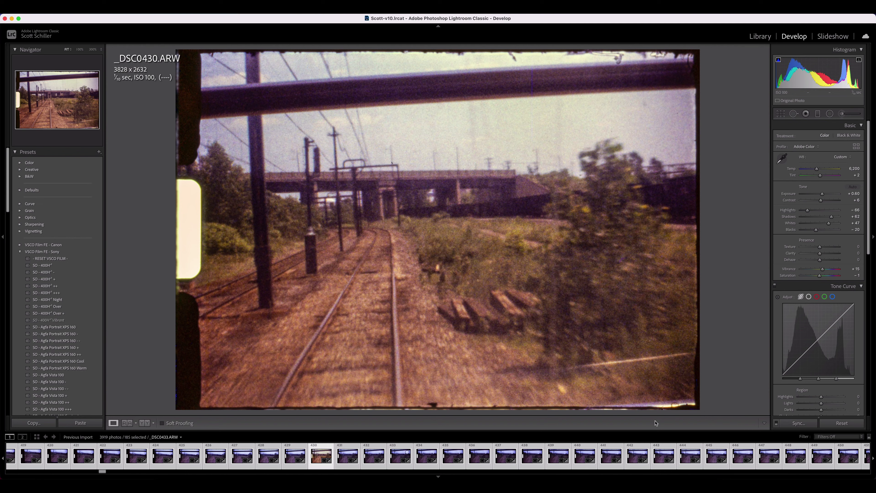
left_click(799, 423)
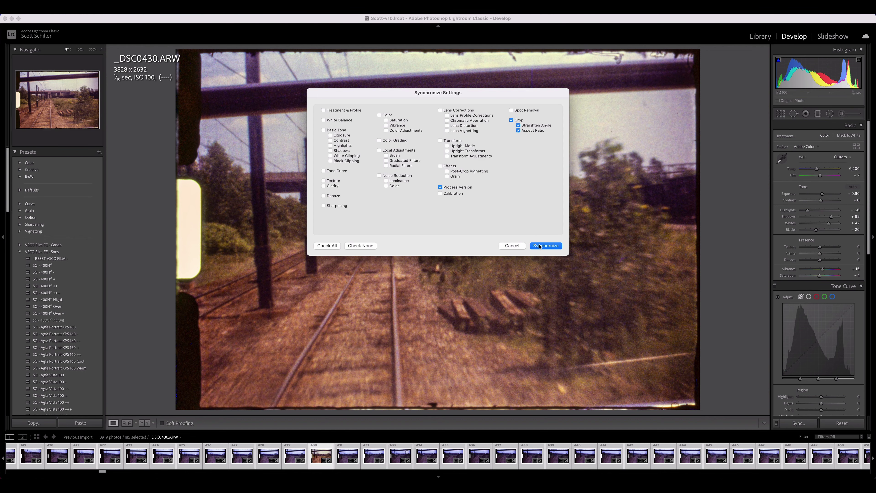
left_click(327, 246)
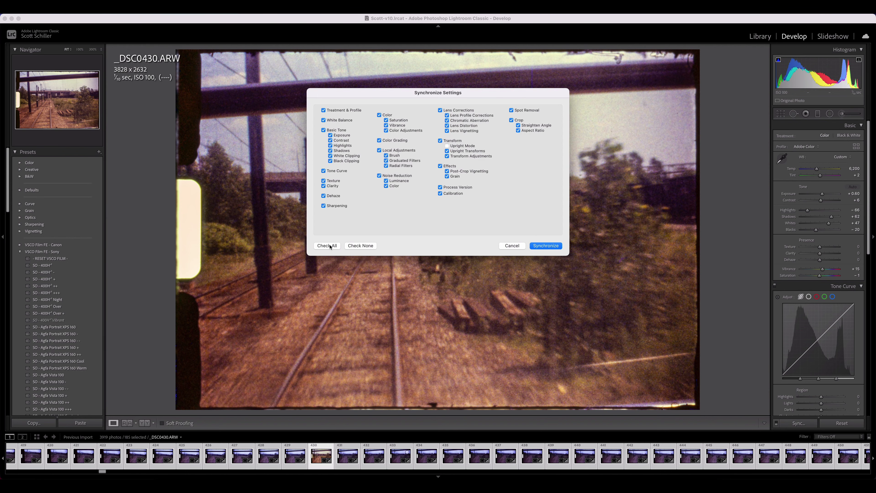
left_click(545, 245)
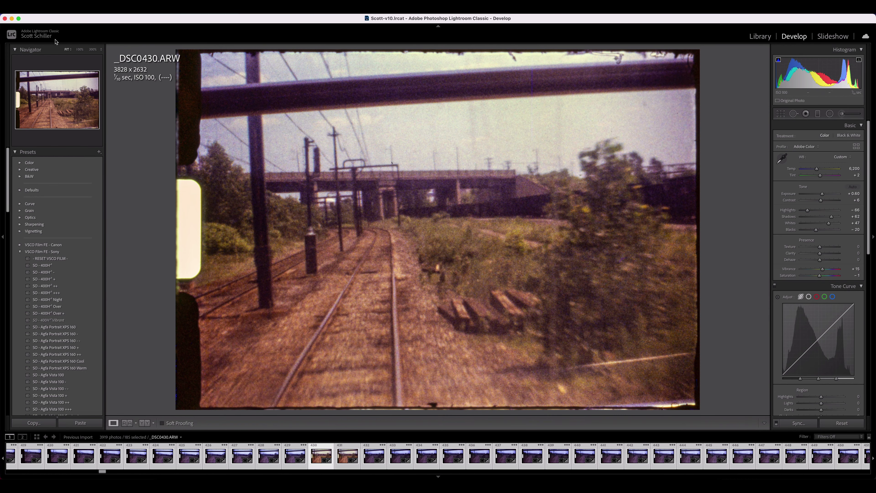
left_click(110, 456)
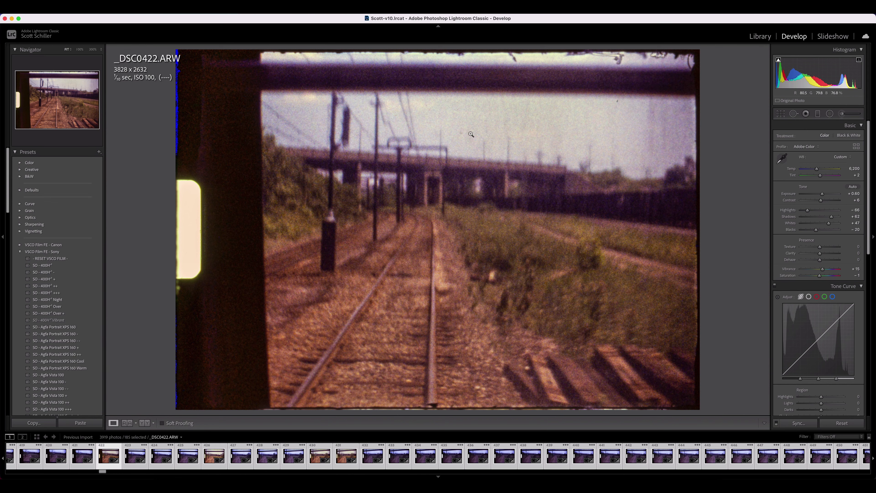
left_click(372, 457)
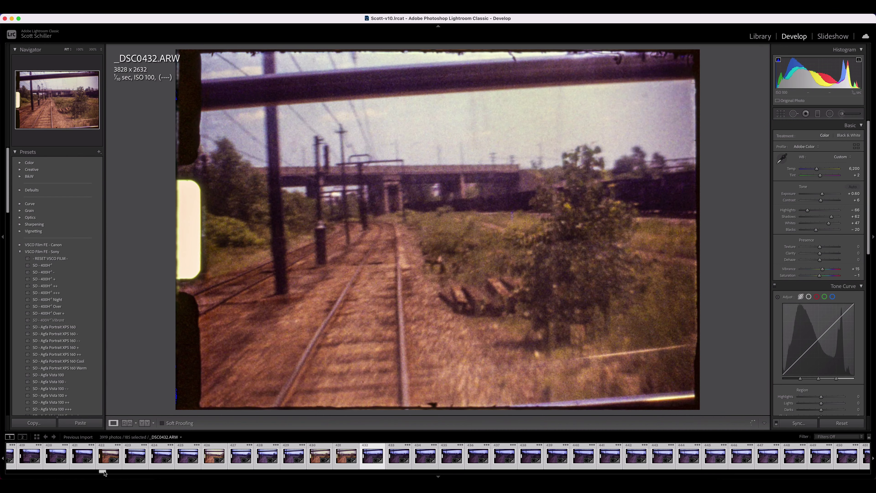
Look through the tower scene's frames, including _DSC0489.ARW, _DSC0505.ARW, _DSC0530.ARW and _DSC0585.ARW, and open _DSC0597.ARW as the reference frame
left_click_drag(104, 473, 118, 472)
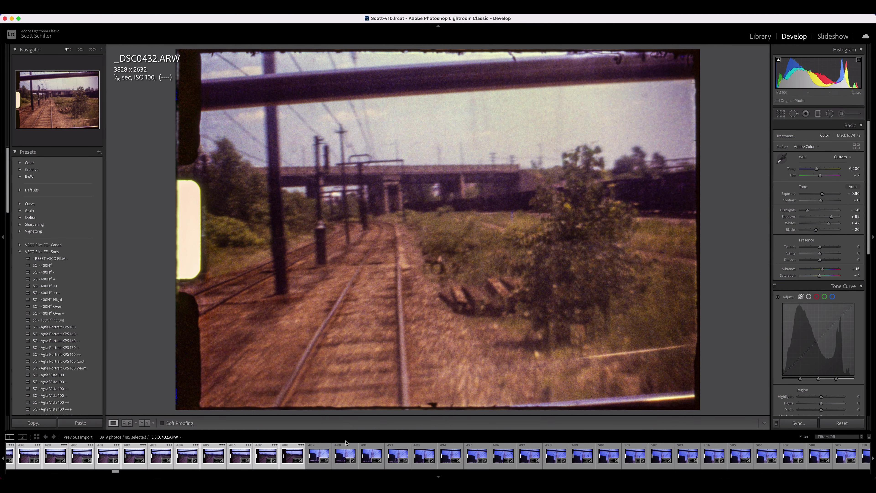
left_click(319, 457)
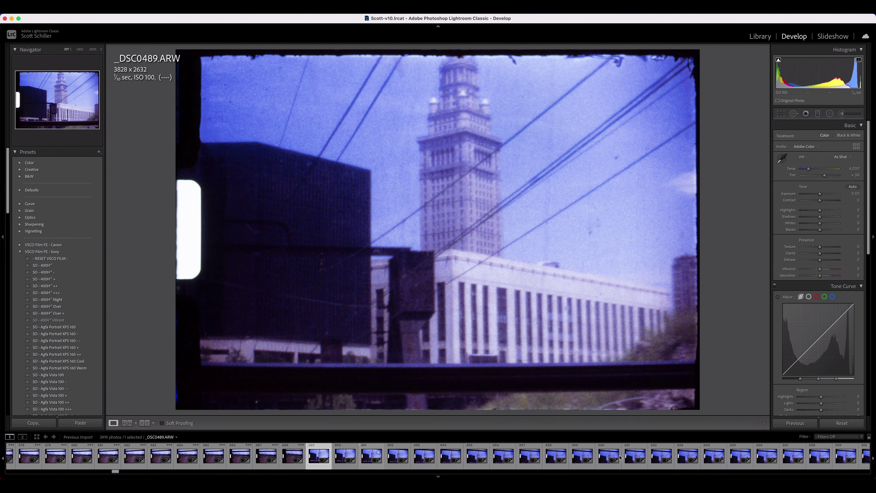
left_click(739, 455)
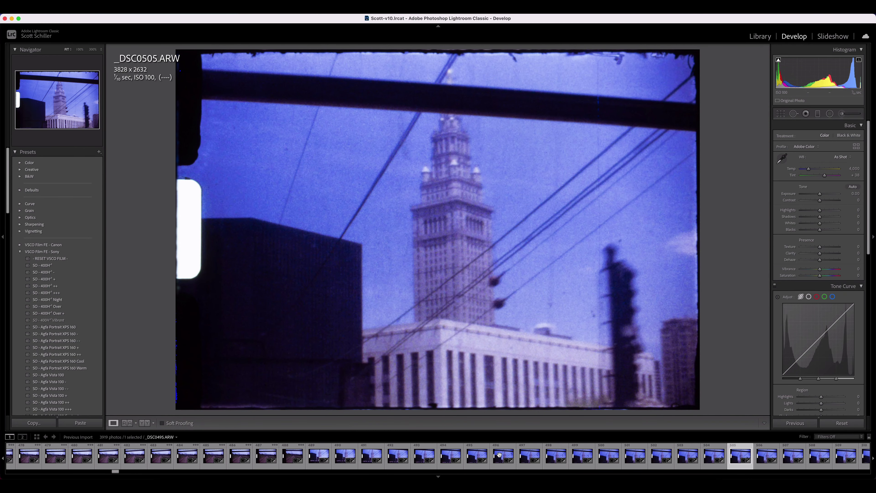
left_click(125, 472)
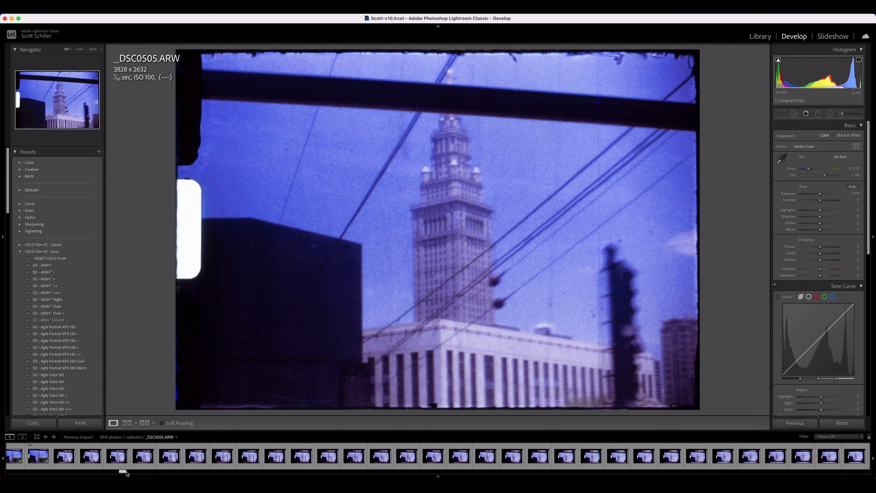
left_click(537, 458)
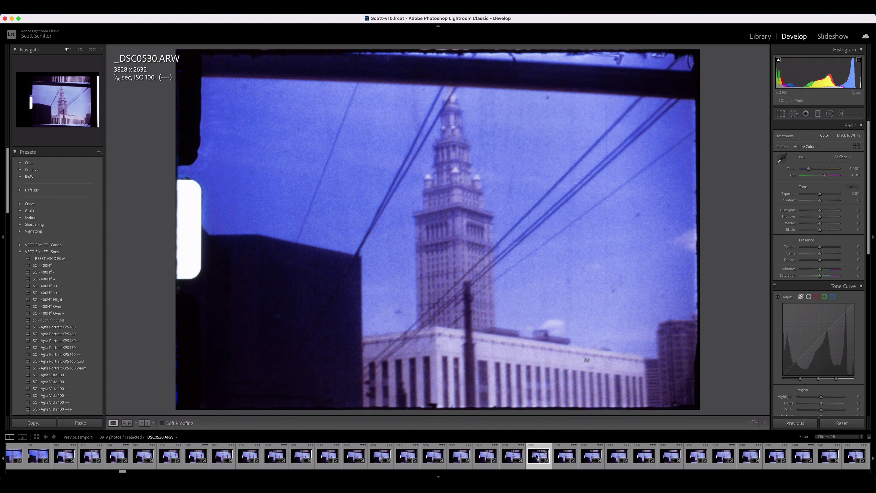
left_click(139, 472)
left_click(139, 472)
left_click(271, 455)
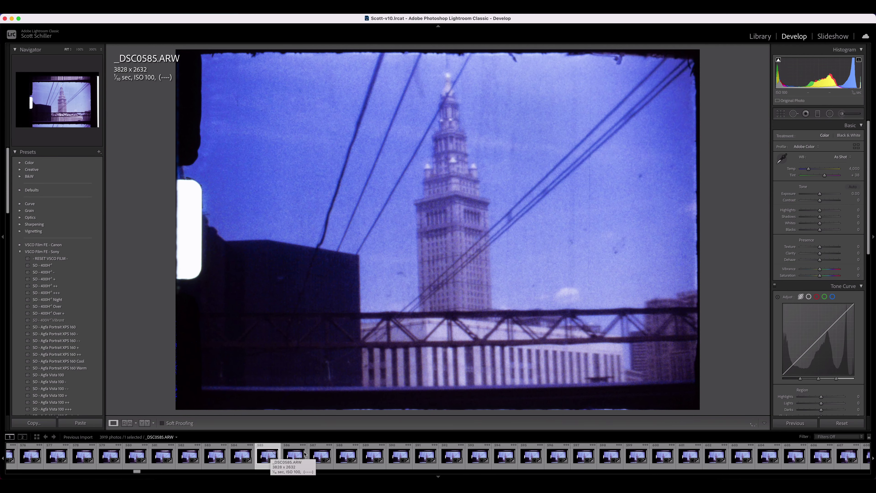
left_click(585, 456)
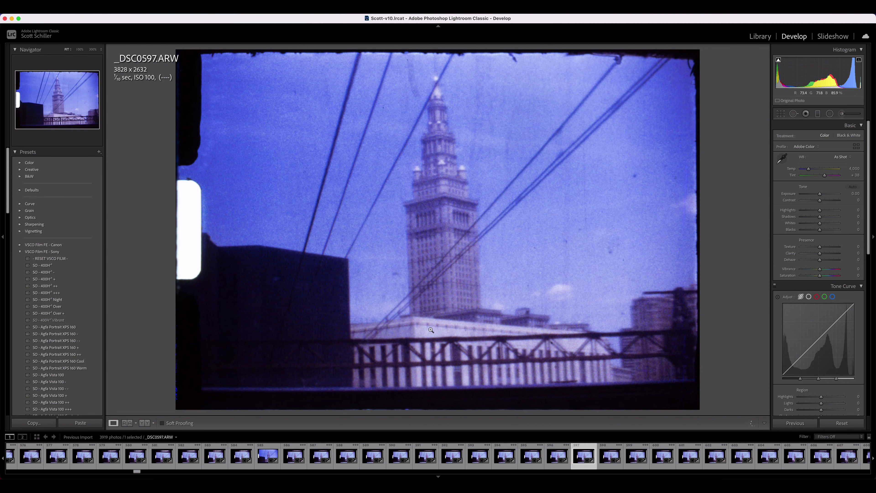
Sample _DSC0597.ARW's white balance from the white building's facade, resample it near the small cloud, and compare both by undoing and redoing
key("w")
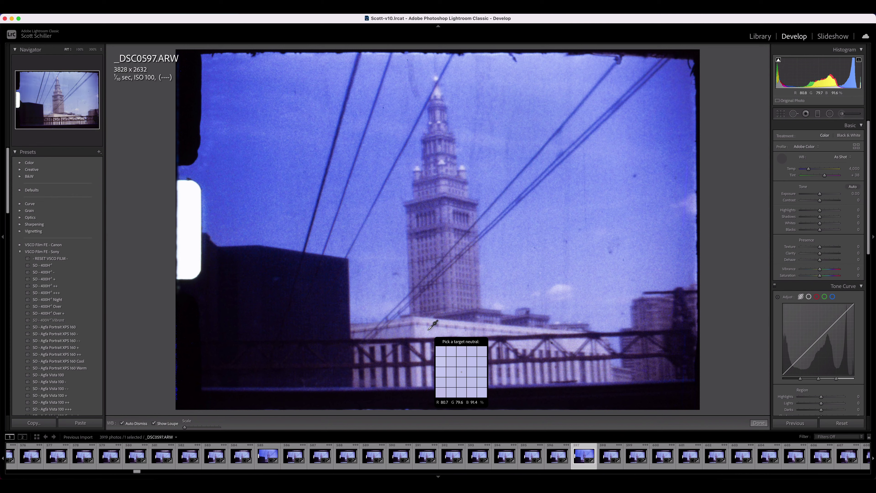
left_click(429, 329)
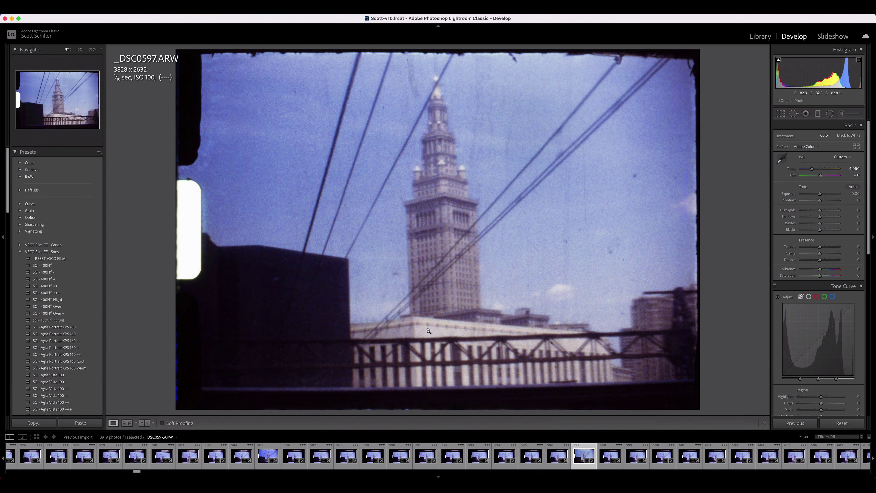
key("w")
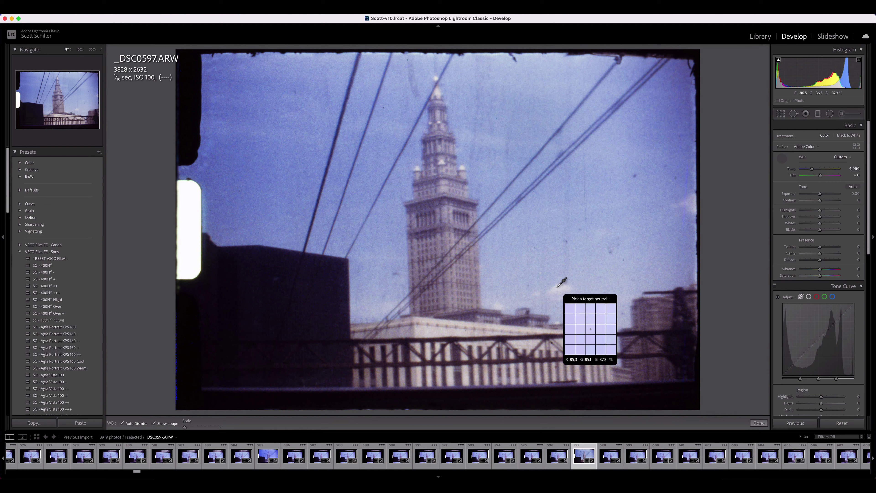
left_click(557, 288)
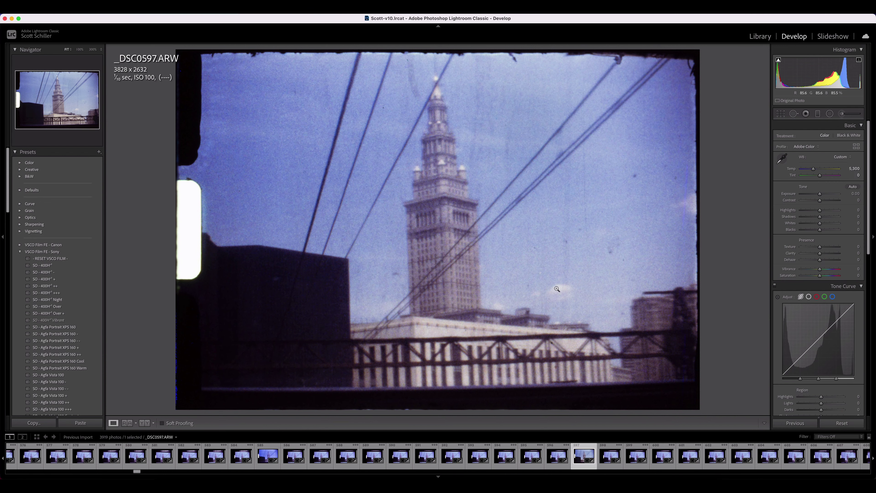
key("super+z")
key("super+shift+z")
Try and undo automatic tone on _DSC0597.ARW, and crop out the sprocket hole, reducing the frame to 3618 x 2632
left_click(853, 187)
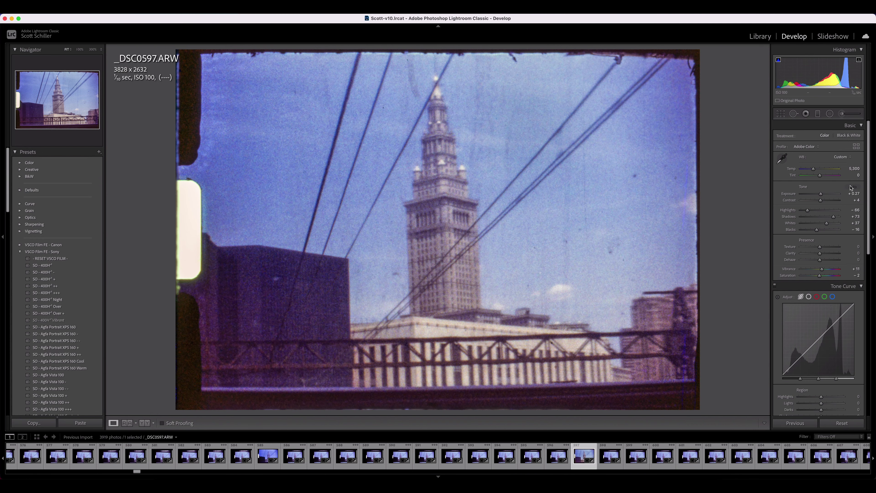
key("super+z")
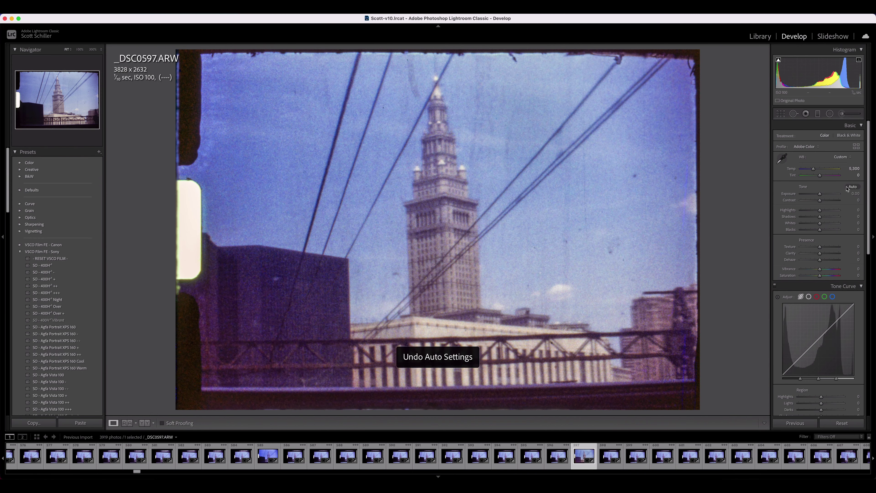
left_click(781, 114)
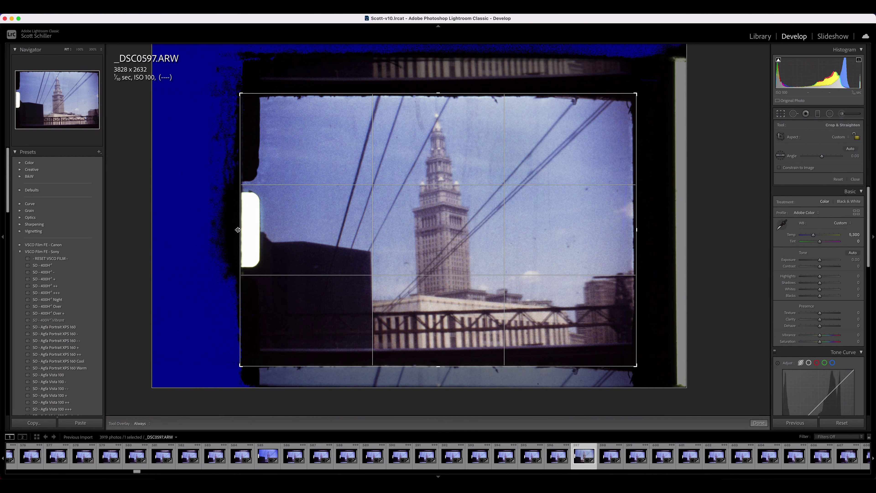
left_click_drag(238, 230, 248, 231)
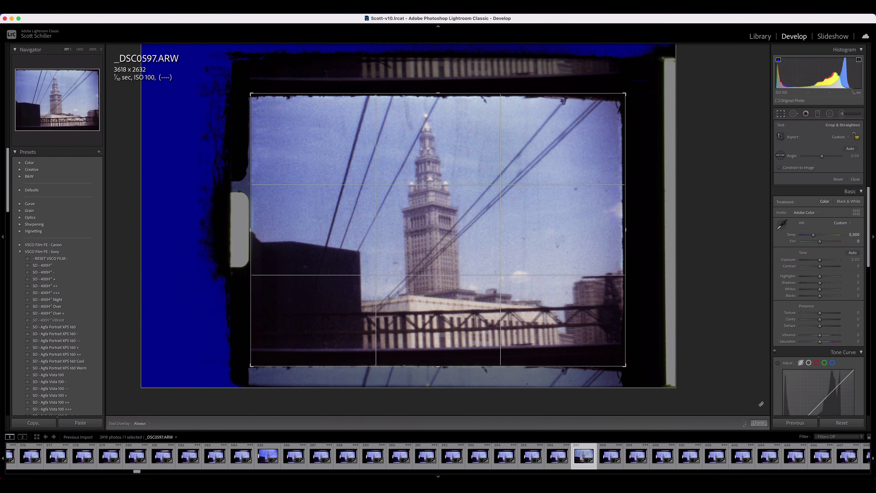
left_click(762, 423)
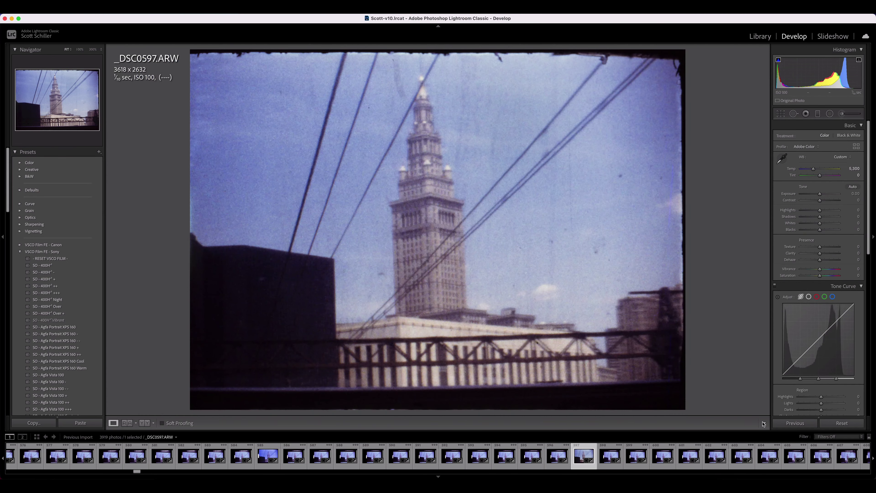
Apply automatic tone to _DSC0597.ARW, set the shadows to +52, and fine-tune the highlights to about -40
left_click(852, 187)
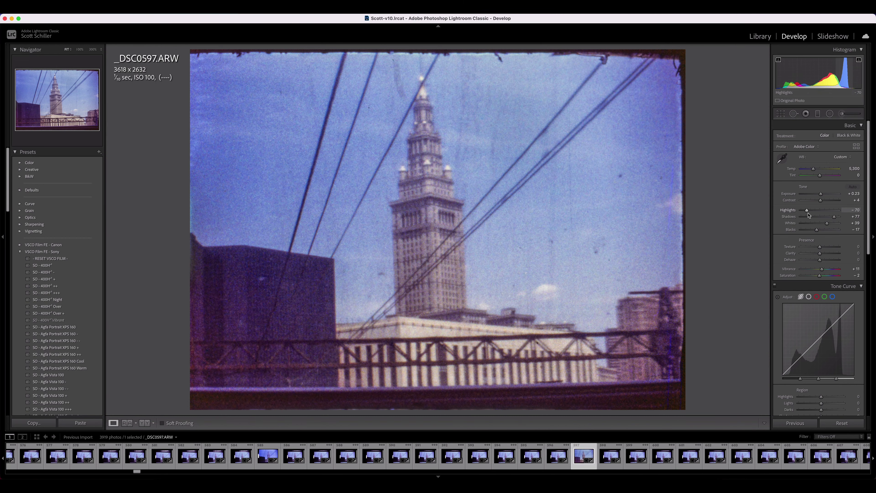
left_click_drag(808, 211, 822, 212)
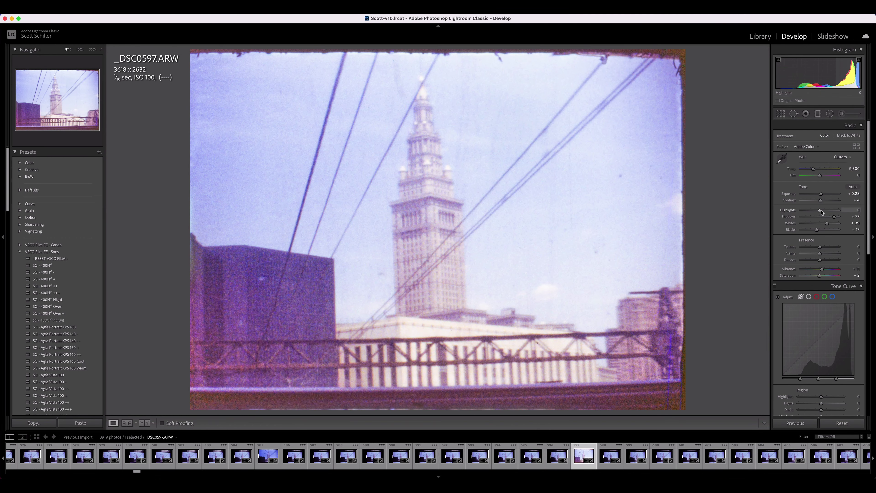
left_click(828, 217)
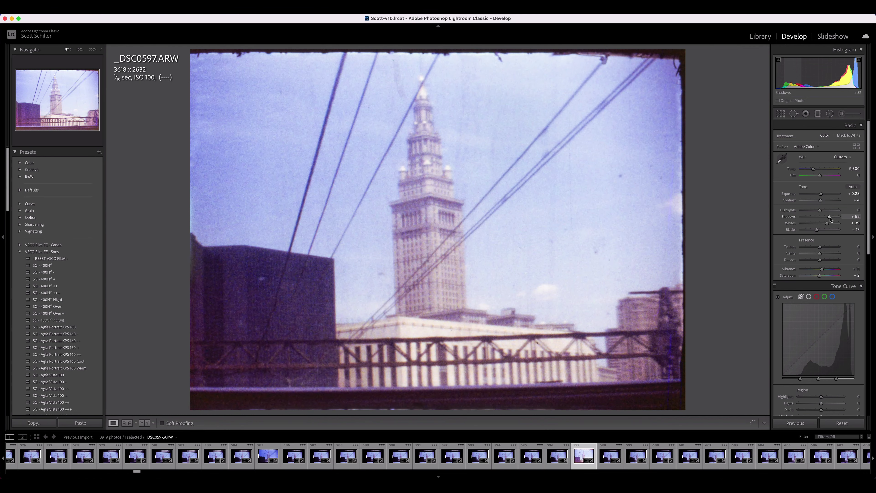
left_click_drag(821, 210, 811, 212)
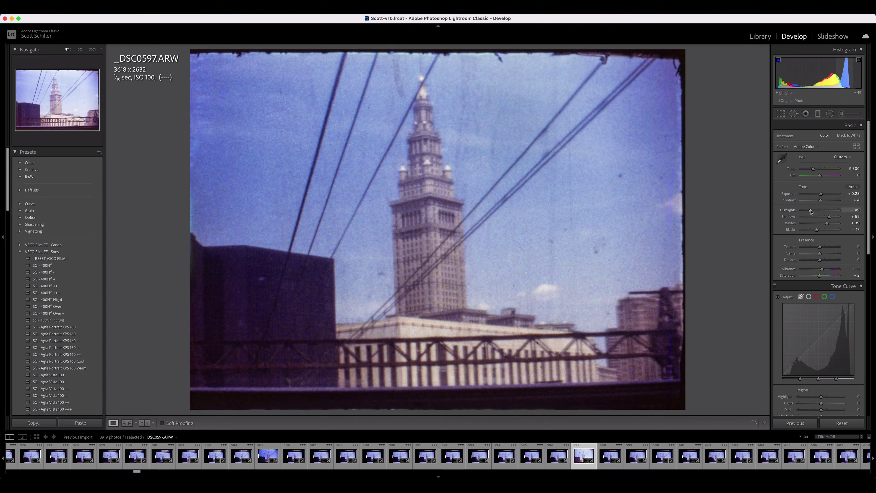
left_click_drag(812, 210, 814, 210)
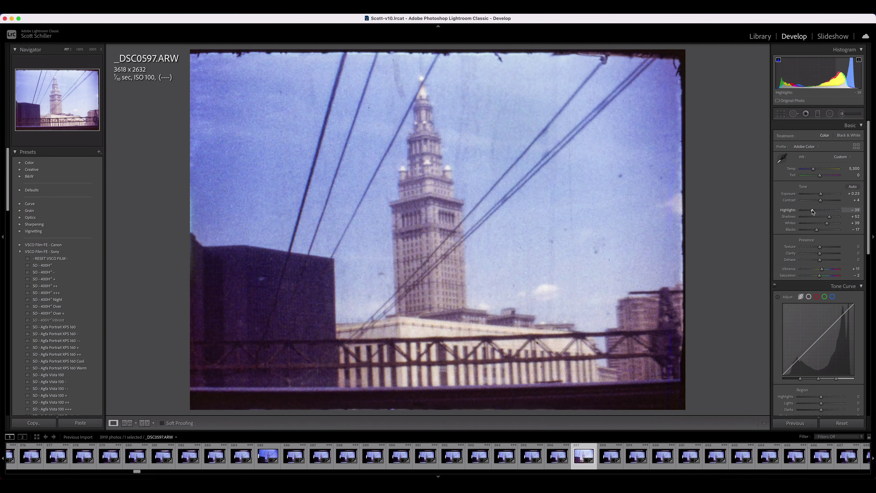
mouse_move(813, 211)
left_mouse_down()
mouse_move(822, 211)
mouse_move(814, 212)
left_mouse_up()
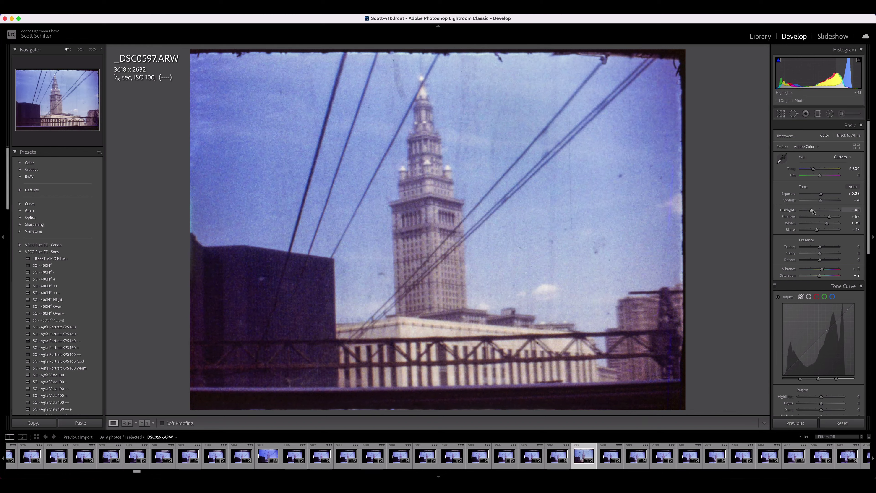
Try shadows at +100 and settle on +53, then try resetting the whites and raising them to +47, restoring the whites to +39
left_click_drag(829, 216, 848, 218)
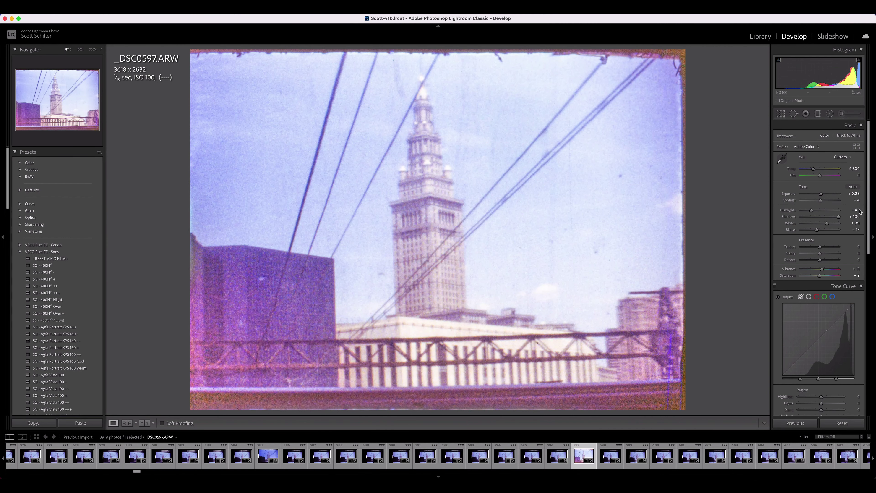
left_click_drag(839, 218, 831, 221)
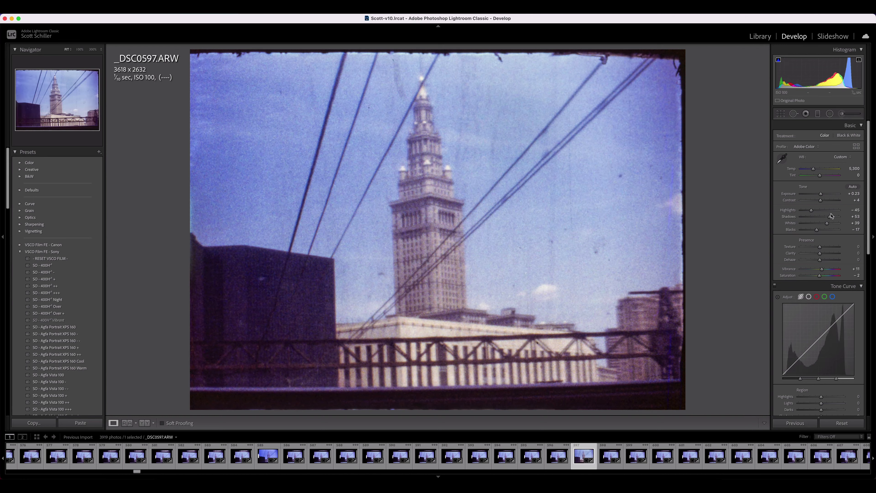
double_click(828, 224)
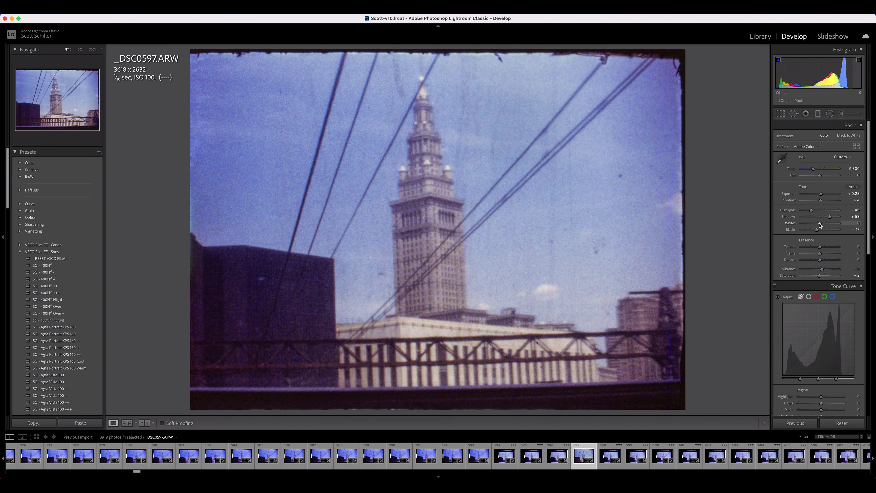
left_click_drag(821, 226, 830, 225)
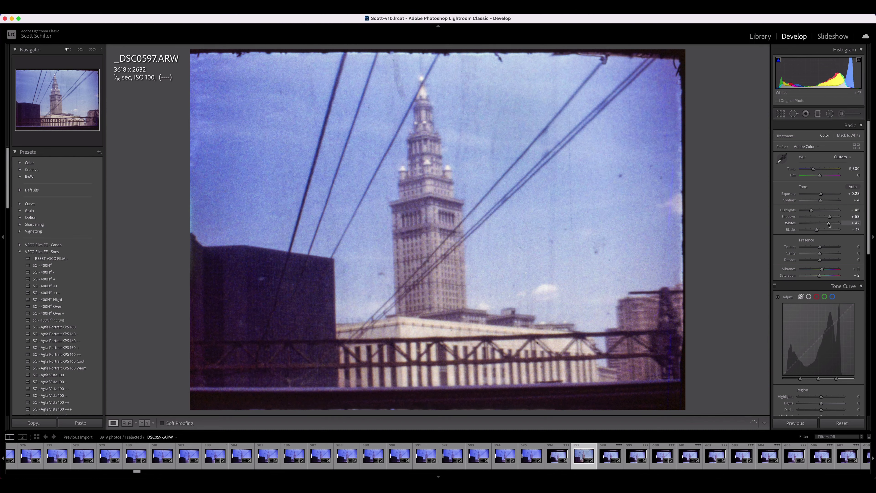
key("super+z")
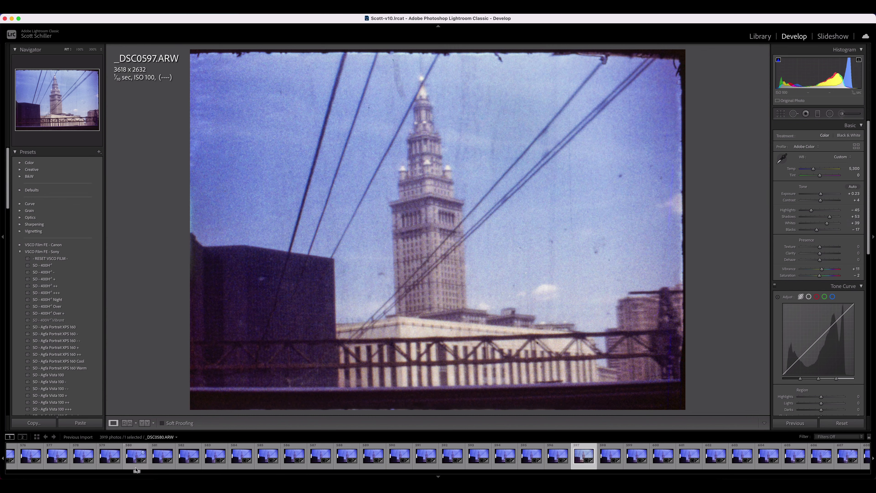
Select the tower scene's frames, widen _DSC0574.ARW's crop to 3828 x 2632 to include the sprocket hole, and synchronize the settings across the selection
mouse_move(137, 471)
left_mouse_down()
mouse_move(121, 473)
mouse_move(134, 471)
left_mouse_up()
left_click(269, 456, "shift")
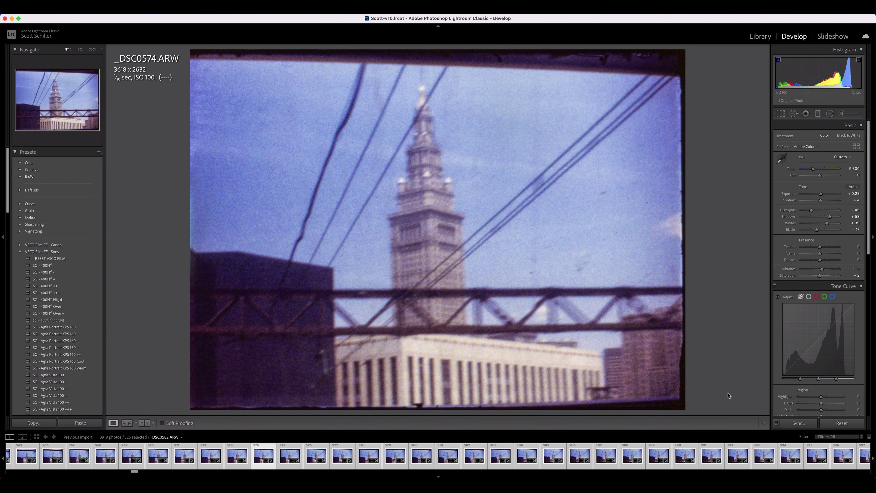
left_click(781, 114)
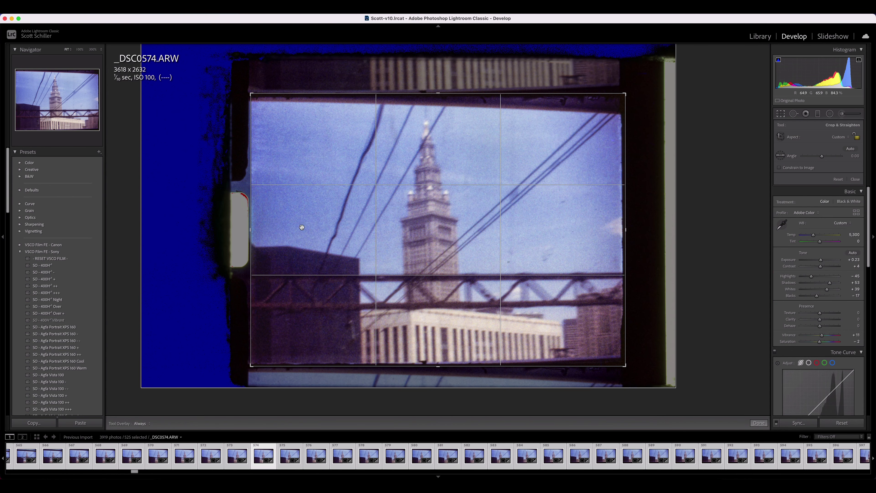
left_click_drag(242, 231, 235, 231)
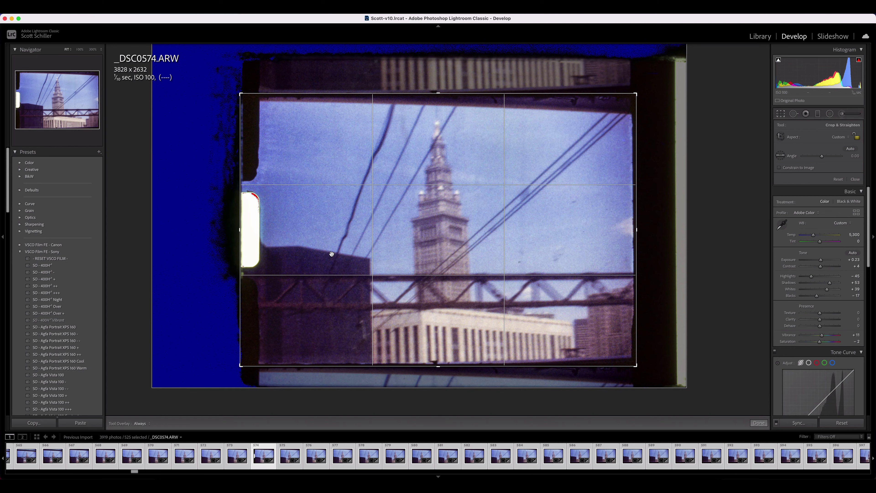
left_click(759, 423)
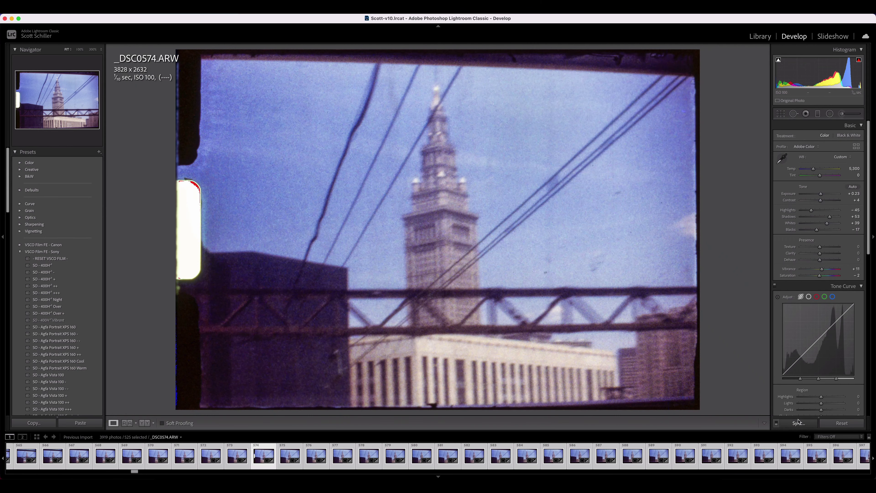
left_click(799, 422)
left_click(549, 247)
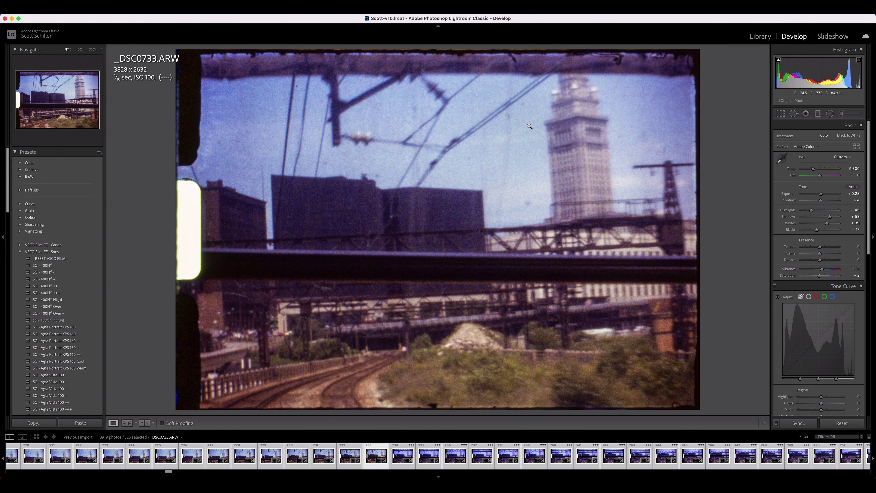
Crop the sprocket hole out of _DSC0733.ARW, reducing the frame to 3632 x 2632
key("r")
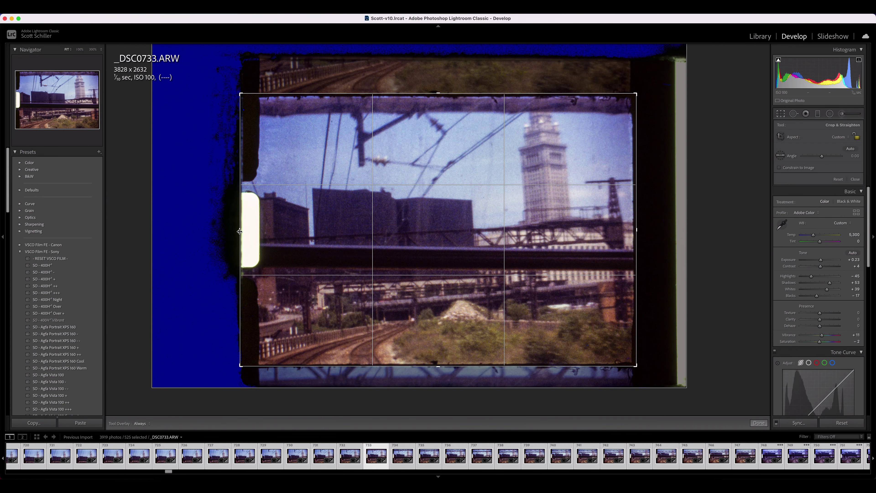
left_click_drag(242, 231, 250, 231)
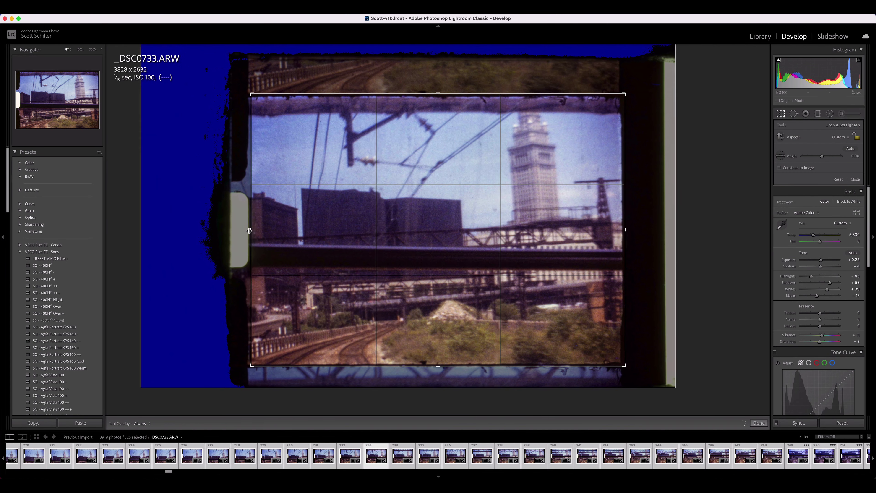
left_click(759, 423)
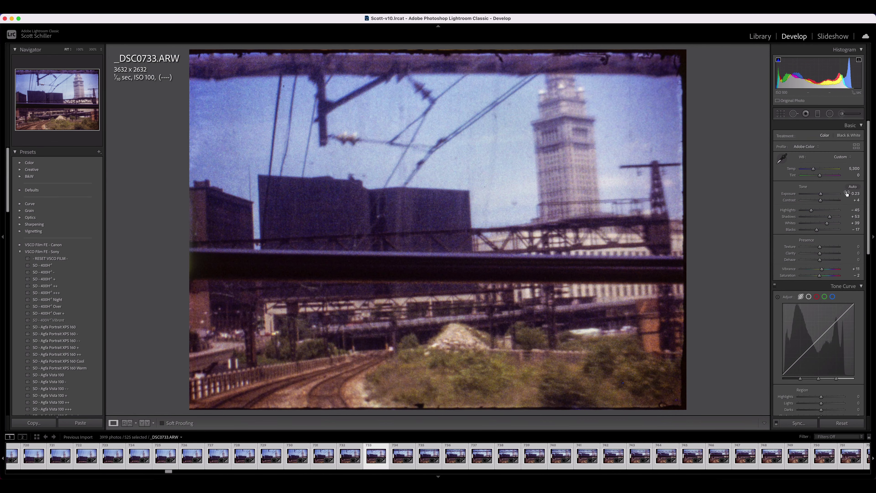
Try automatic tone on _DSC0733.ARW, compare it repeatedly with the previous tone settings, and undo it
left_click(852, 186)
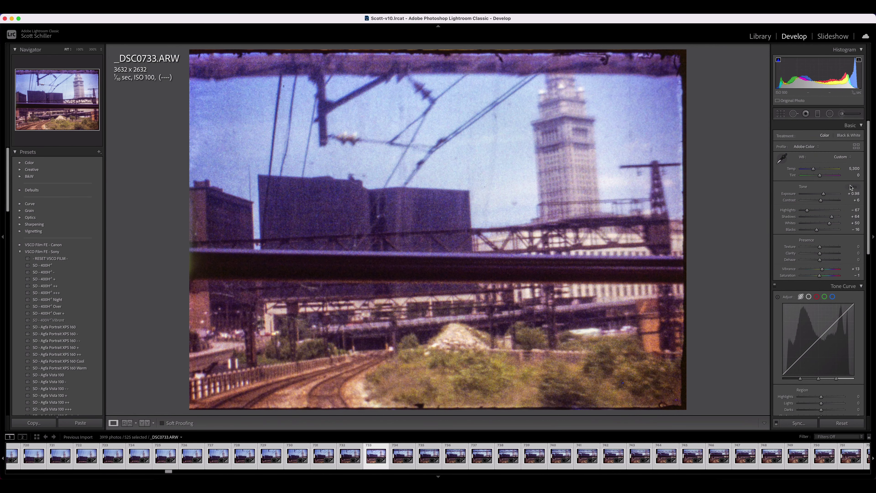
key("super+z")
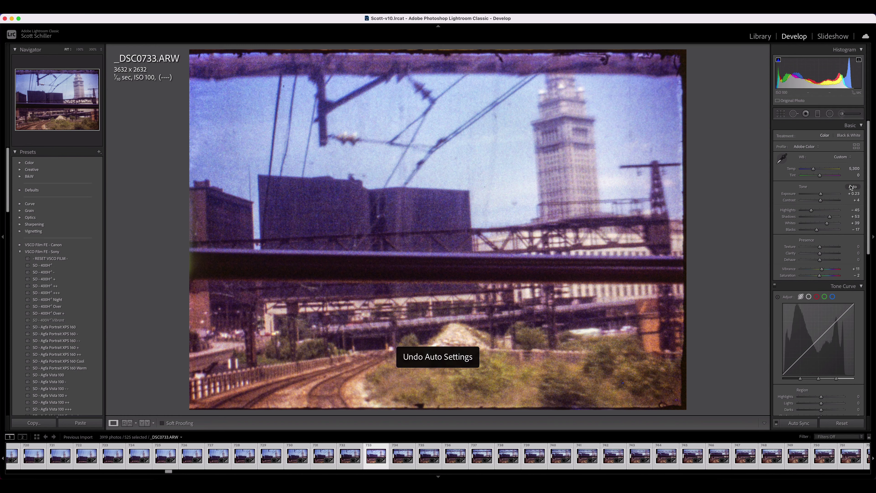
key("super+shift+z")
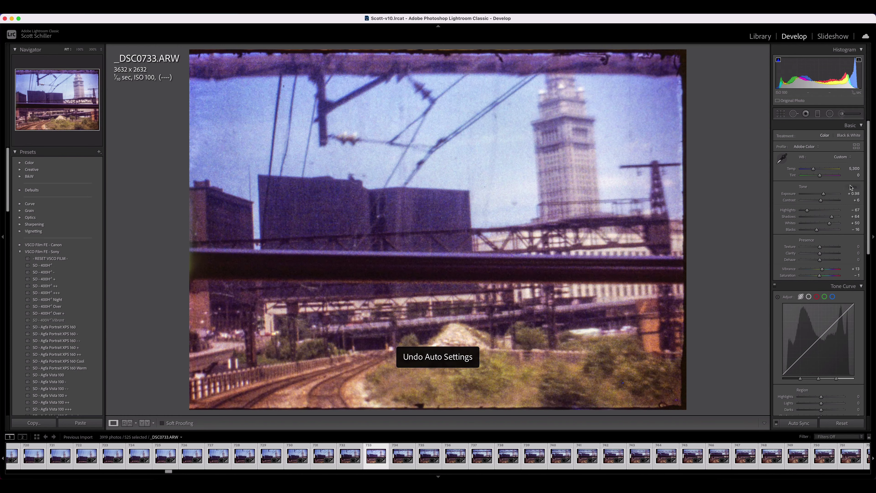
key("super+z")
key("super+shift+z")
key("super+z")
key("super+shift+z")
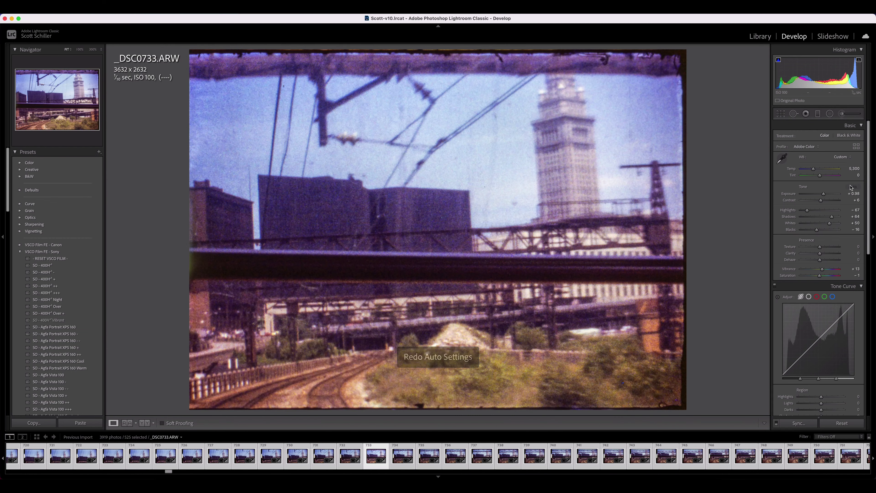
key("super+z")
key("super+shift+z")
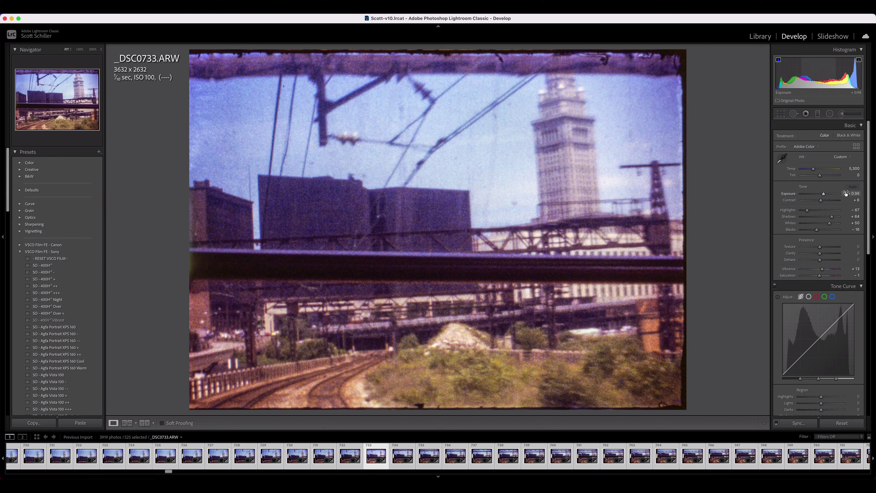
key("super+z")
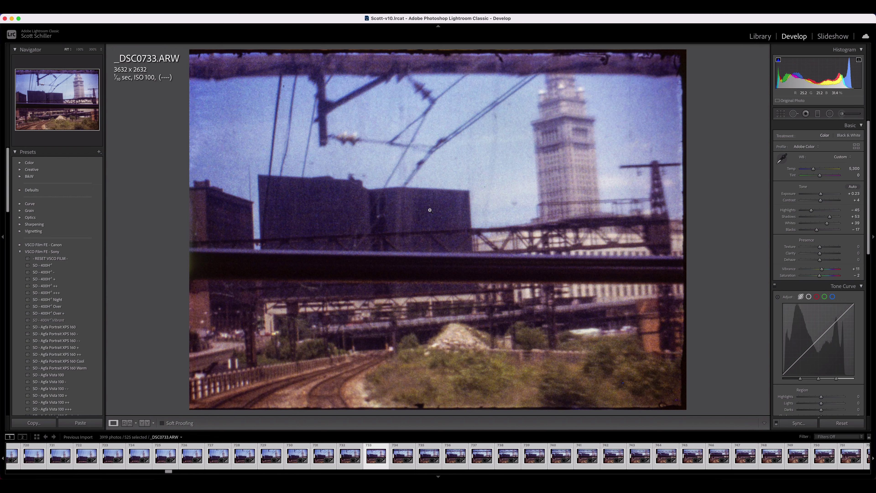
Reset all develop settings on _DSC0747.ARW, compare the unprocessed scan with the edited frame, and undo the reset
left_click(744, 453)
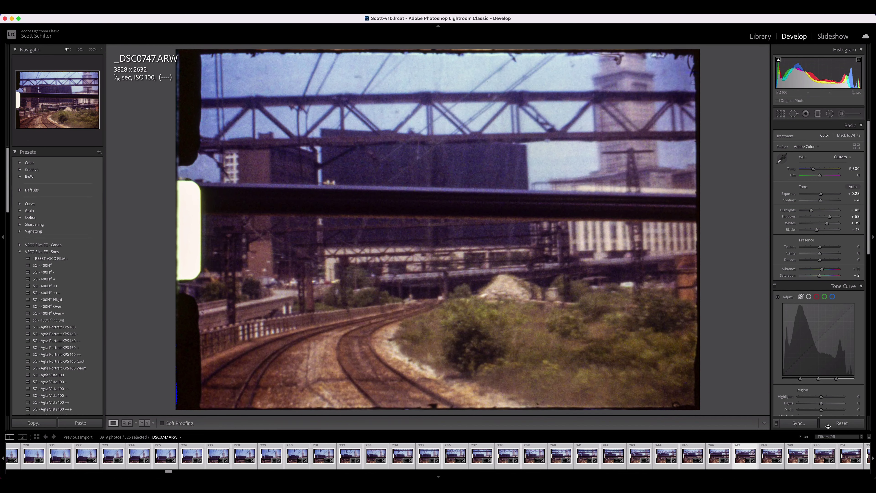
left_click(837, 425)
left_click(842, 423)
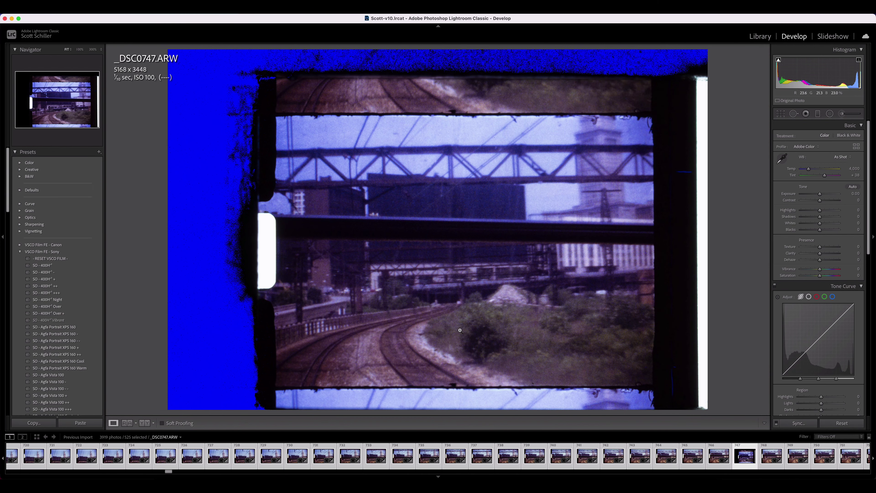
key("super+z")
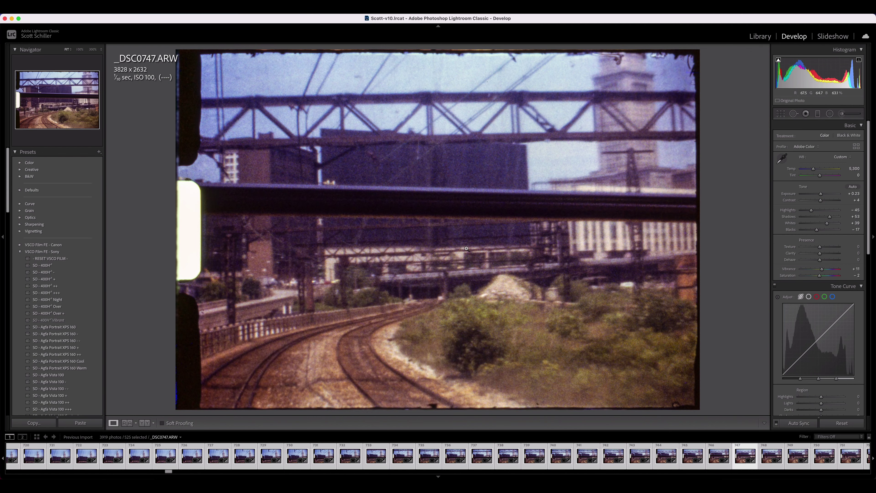
key("super+shift+z")
key("super+z")
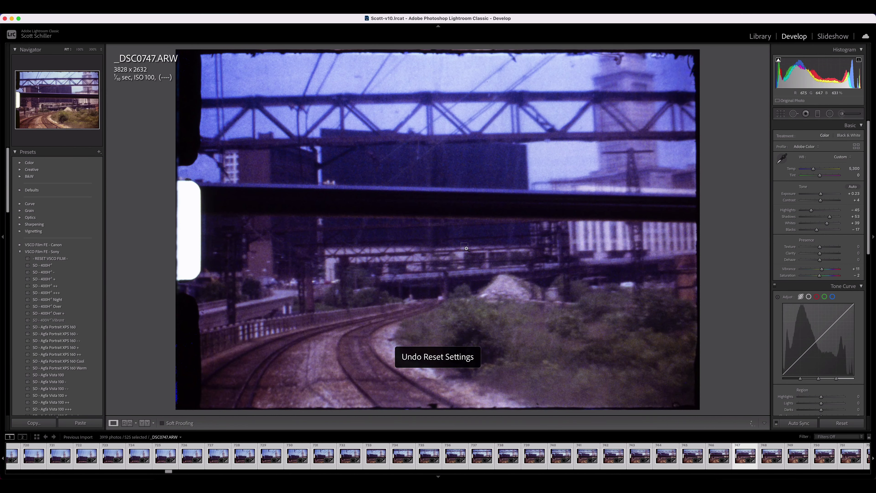
key("super+shift+z")
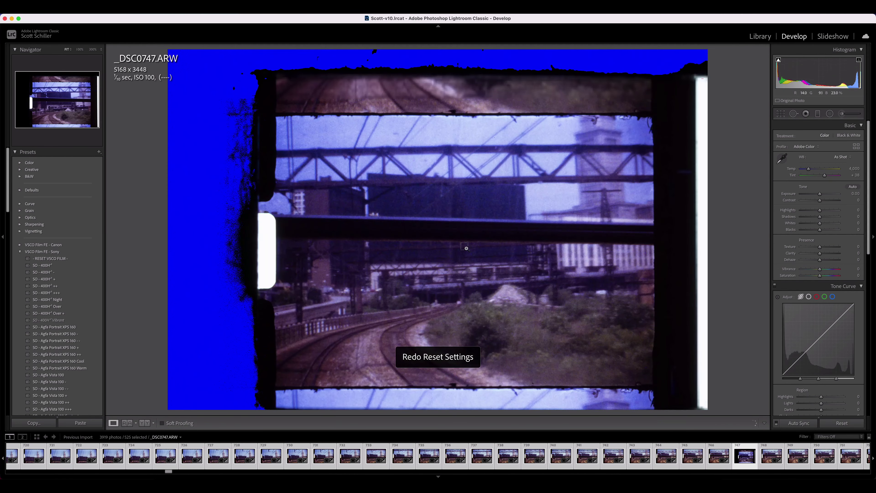
key("super+z")
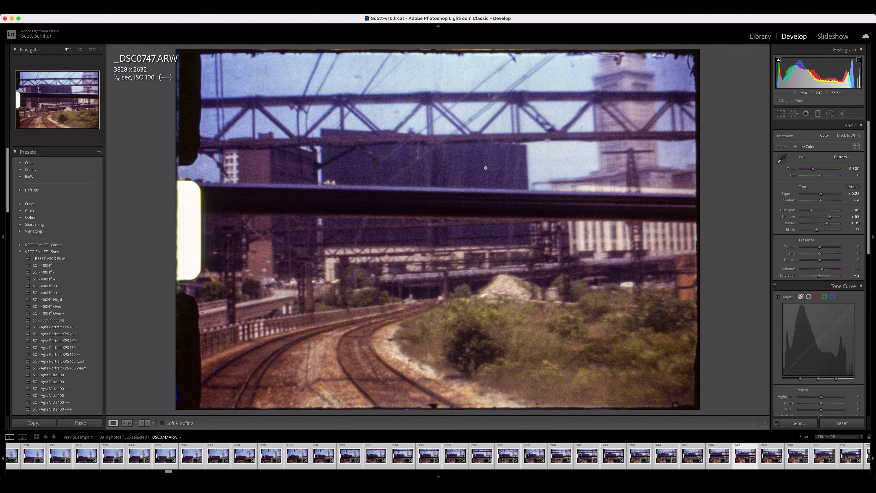
Reset the shadows of _DSC0747.ARW to 0 and try adjusting them
double_click(829, 217)
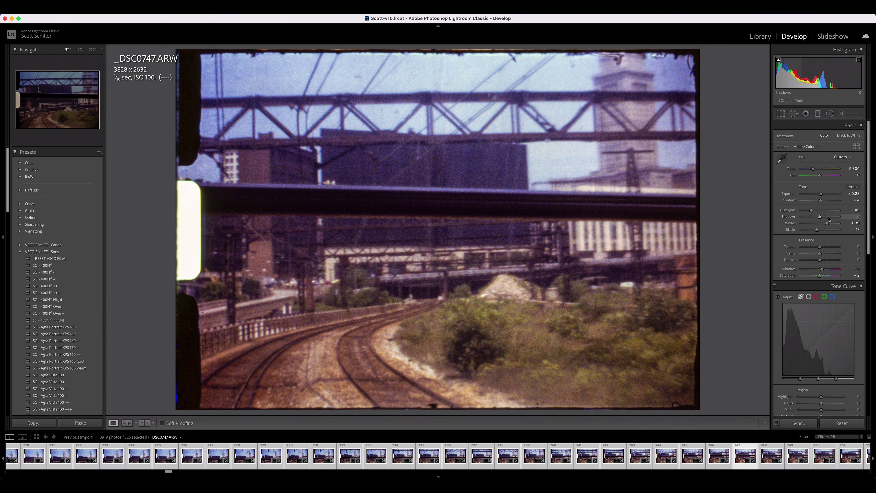
left_click_drag(820, 217, 824, 196)
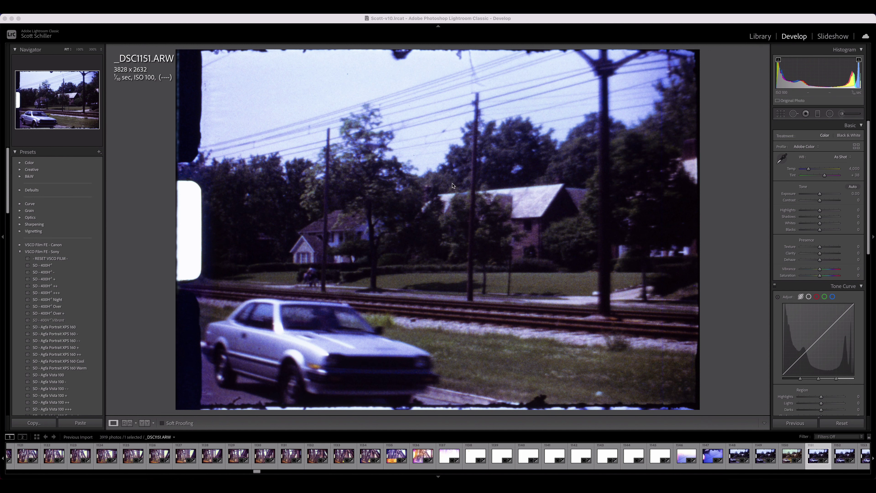
Crop the sprocket hole out of _DSC1151.ARW, reducing the frame to 3634 x 2632
left_click(781, 114)
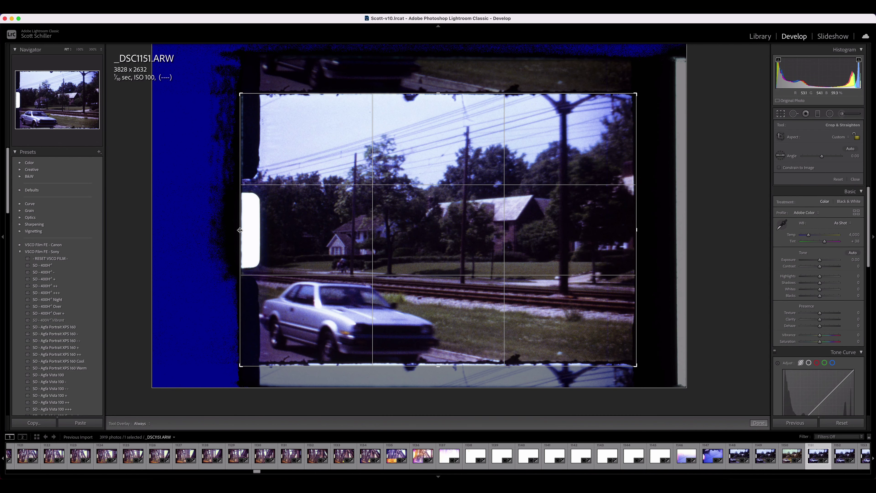
left_click_drag(241, 228, 250, 230)
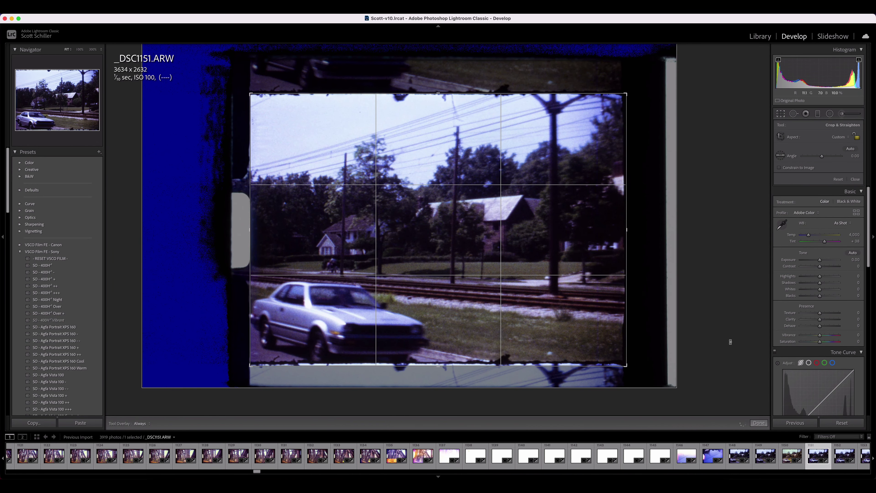
left_click(759, 423)
Apply automatic tone to _DSC1151.ARW, then reset the highlights and lower them to -58
left_click(848, 188)
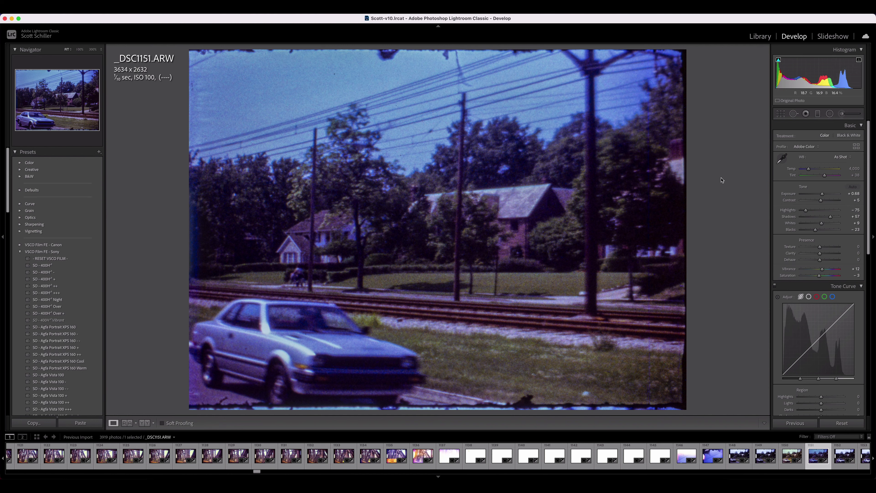
double_click(808, 210)
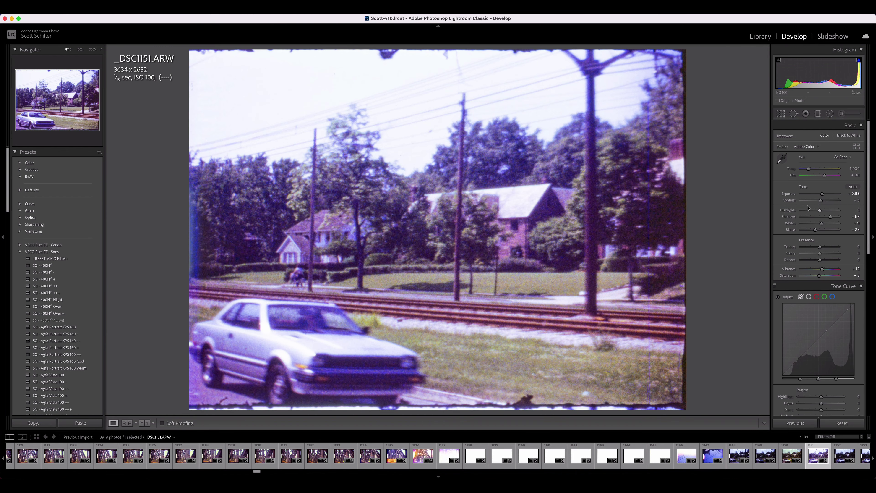
left_click_drag(820, 211, 810, 212)
Try different blacks values up to +100 on _DSC1151.ARW, reset the blacks to 0, and keep the highlights at -58
double_click(818, 231)
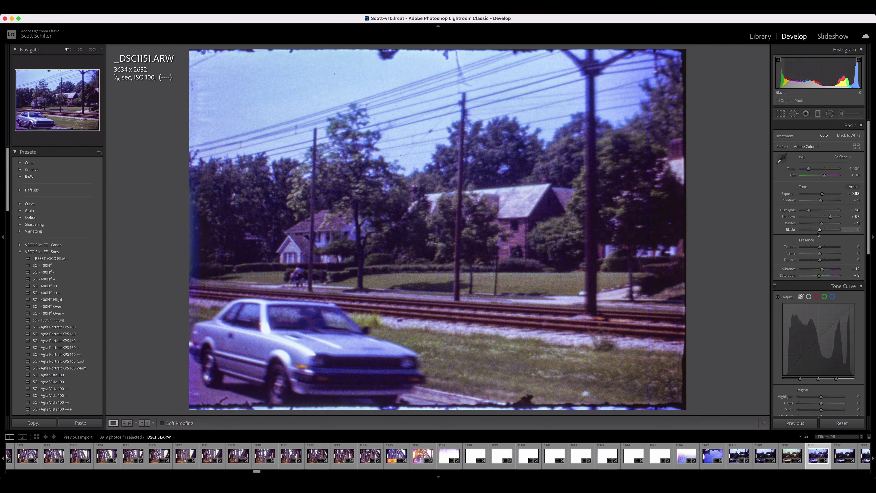
left_click_drag(820, 229, 817, 229)
left_click_drag(817, 230, 849, 231)
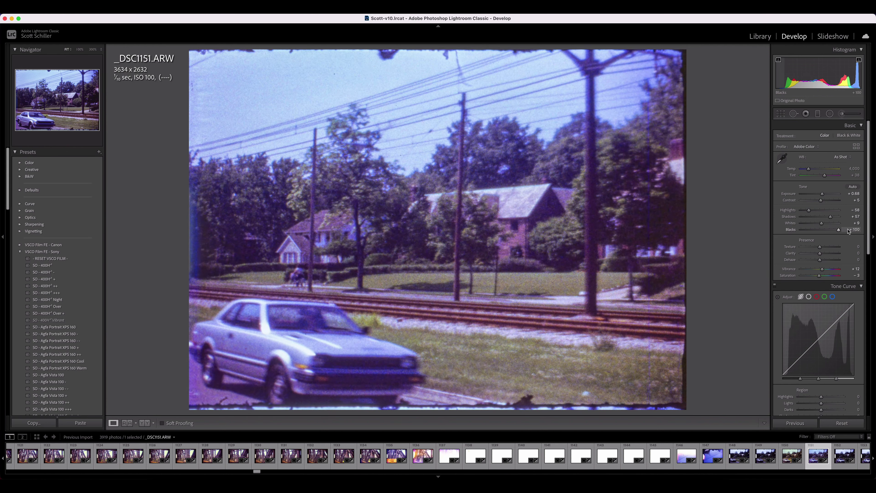
double_click(838, 230)
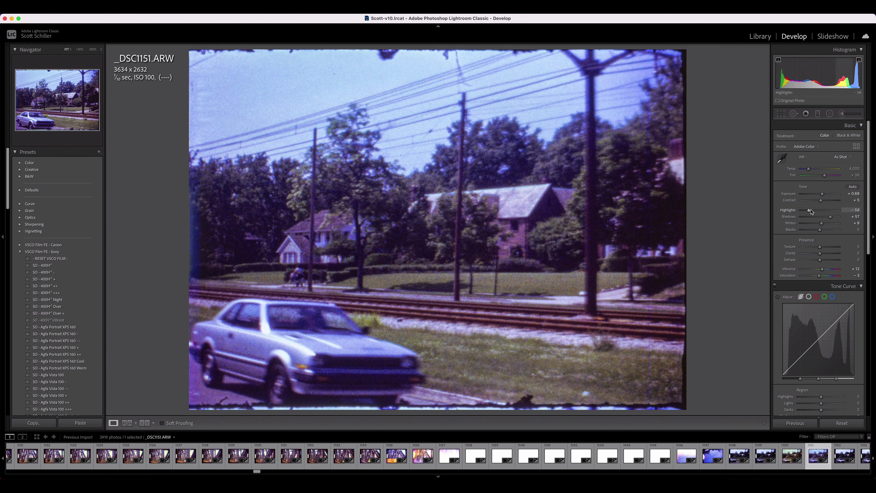
left_click_drag(810, 210, 810, 212)
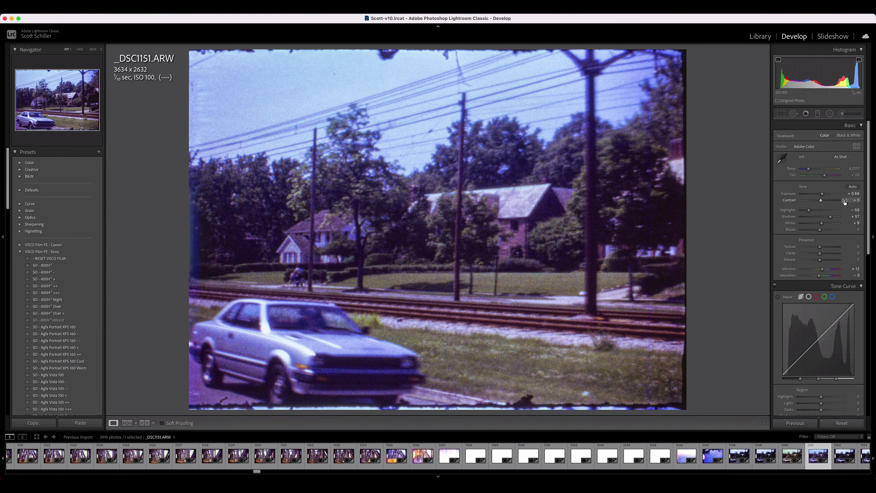
Compare _DSC1151.ARW with the already graded _DSC1150.ARW and match its white balance using temperature 5,300 and tint 0
left_click(792, 457)
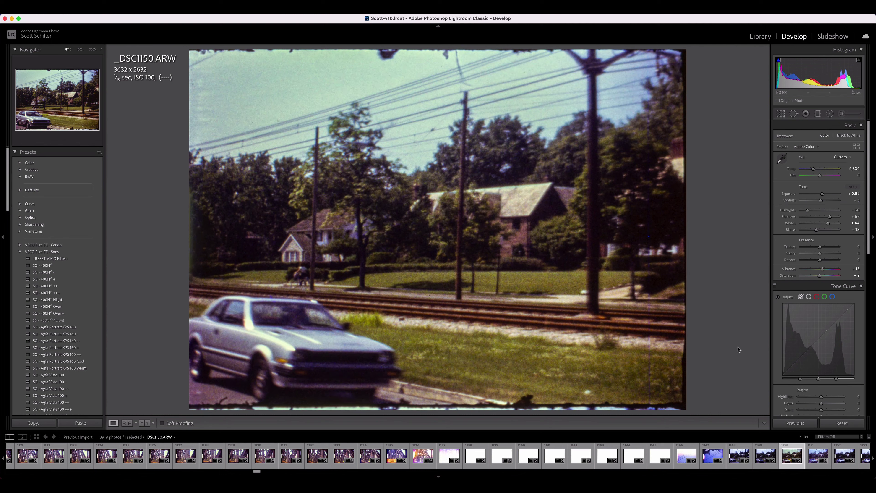
key("Right")
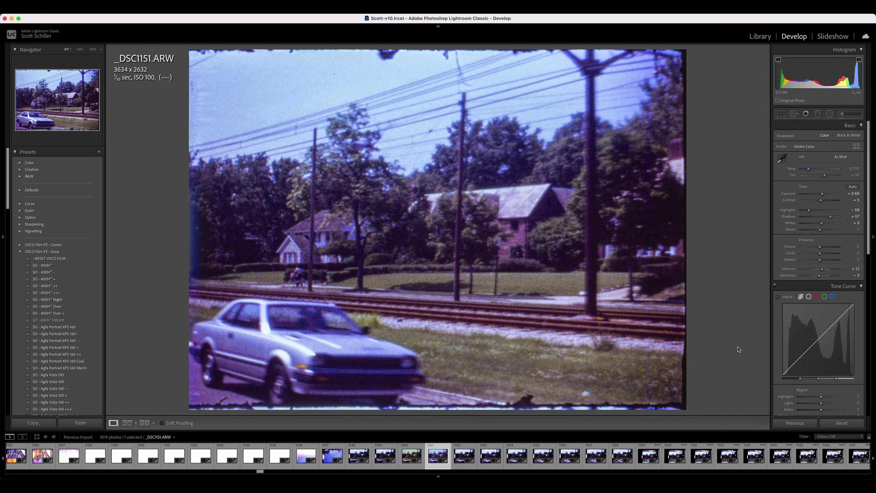
key("Left")
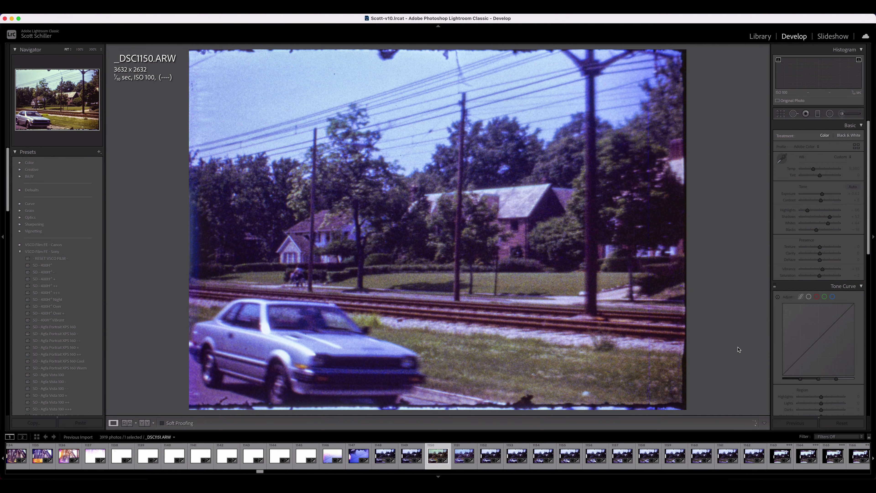
key("Right")
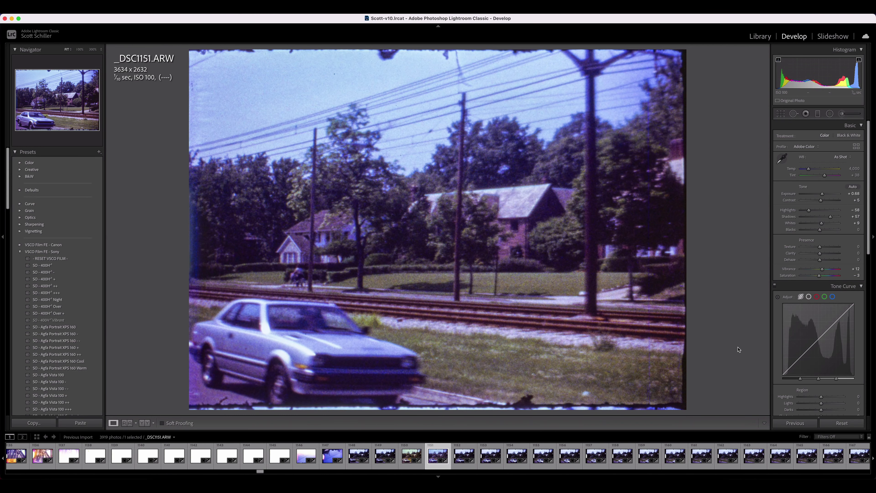
key("Left")
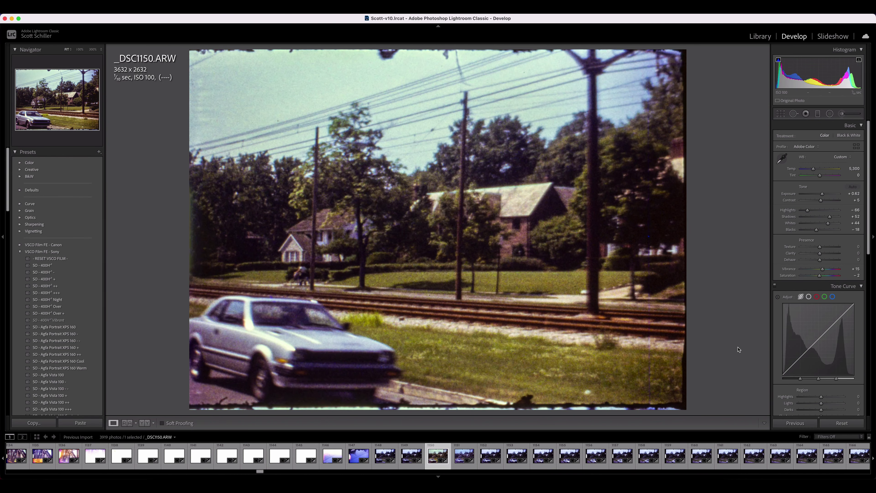
key("Right")
left_click(854, 168)
type("5300")
key("Return")
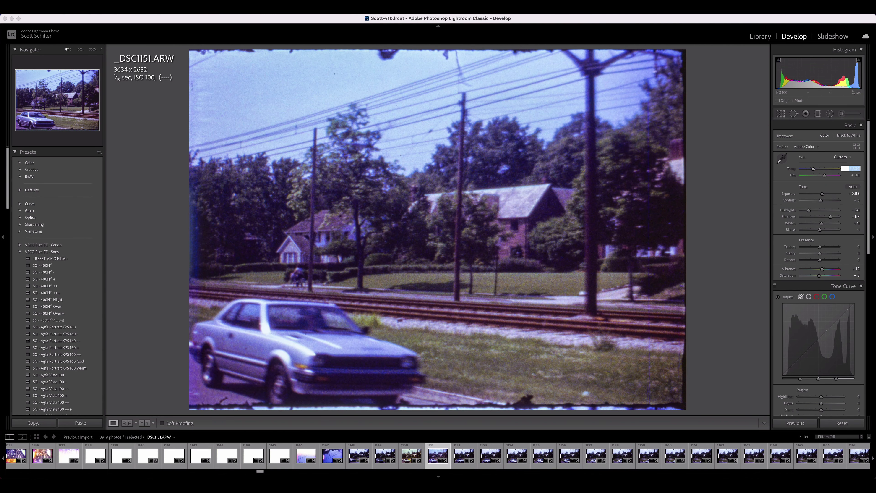
left_click(857, 175)
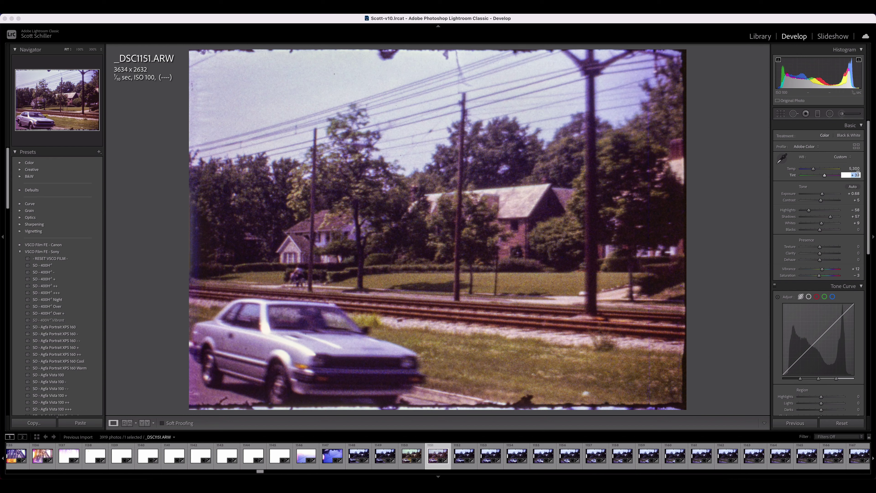
type("0")
key("Return")
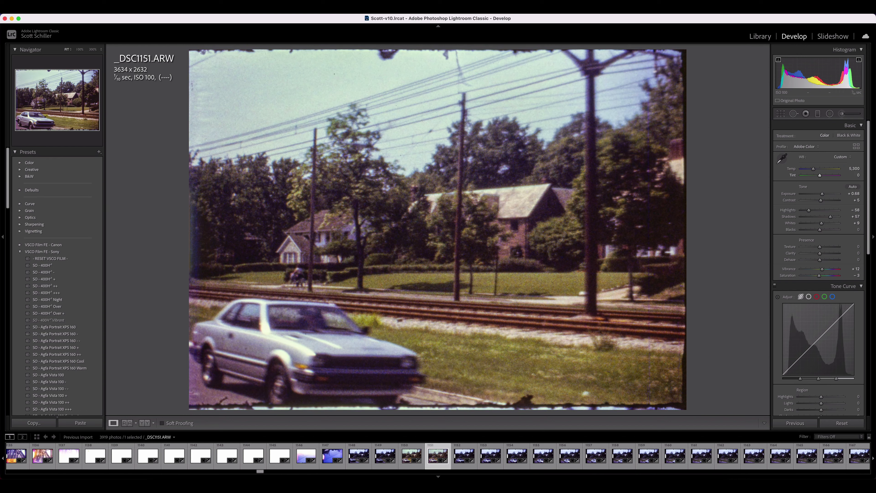
Compare _DSC1151.ARW with _DSC1150.ARW again, try its shadows at +93, and settle on +62
left_click(412, 456)
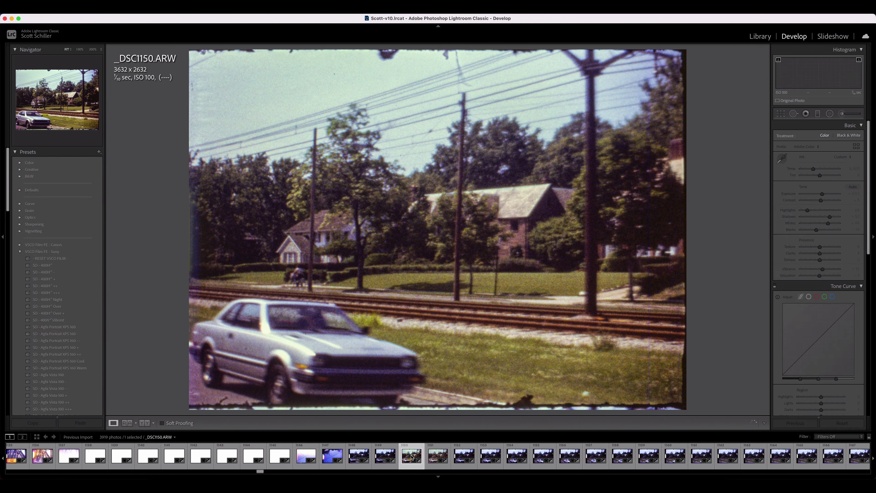
key("Right")
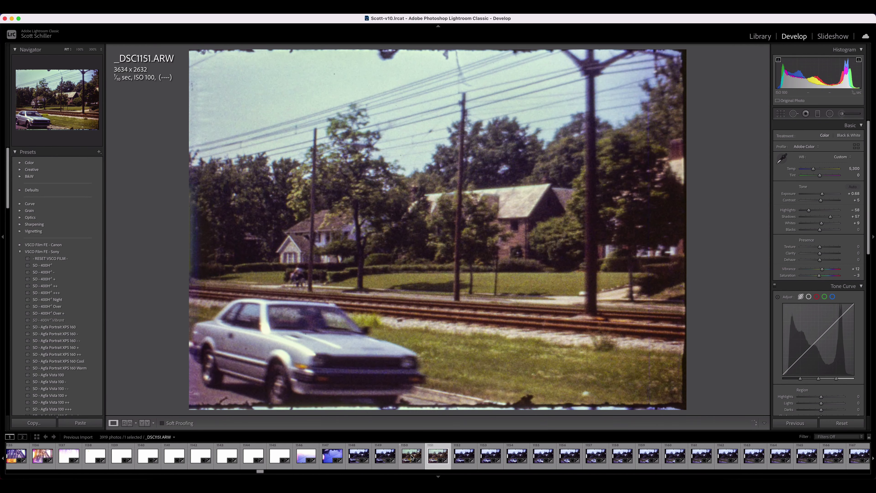
left_click(412, 456)
key("Right")
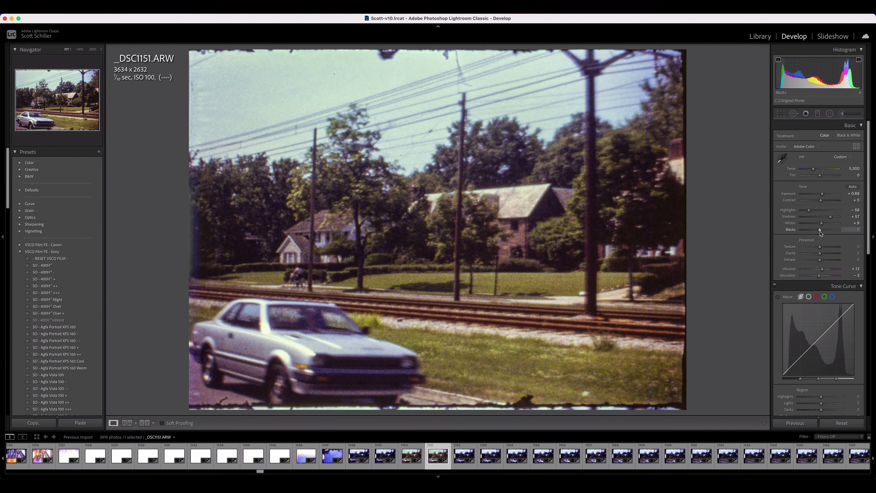
left_click_drag(828, 217, 838, 218)
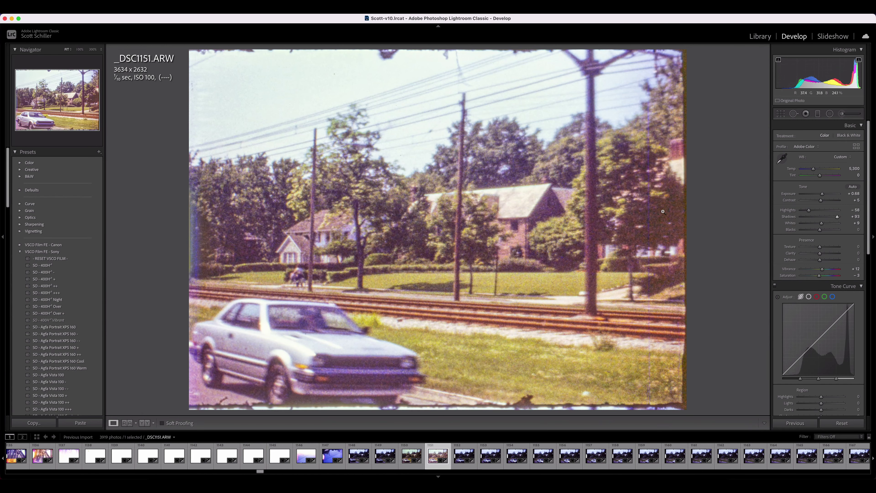
left_click_drag(838, 217, 831, 219)
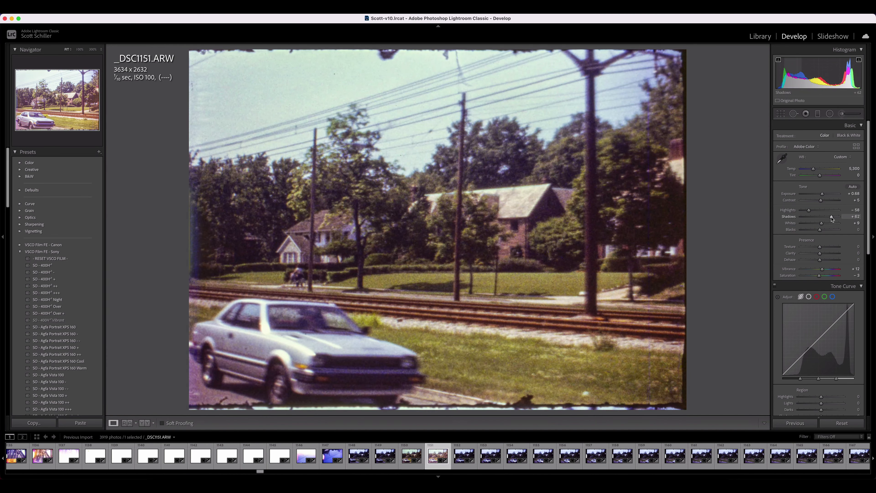
Lower the shadows of _DSC1151.ARW to +54 and set its exposure to +0.75
double_click(832, 218)
left_click_drag(830, 218, 831, 220)
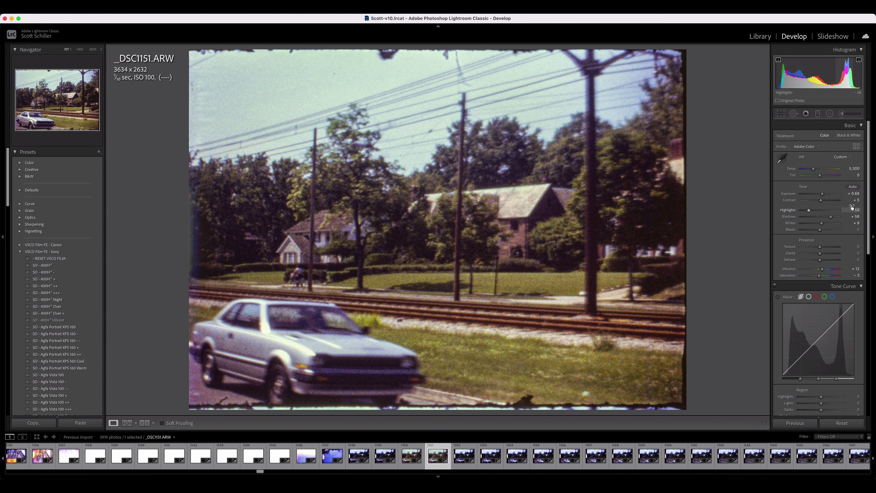
left_click_drag(831, 216, 823, 197)
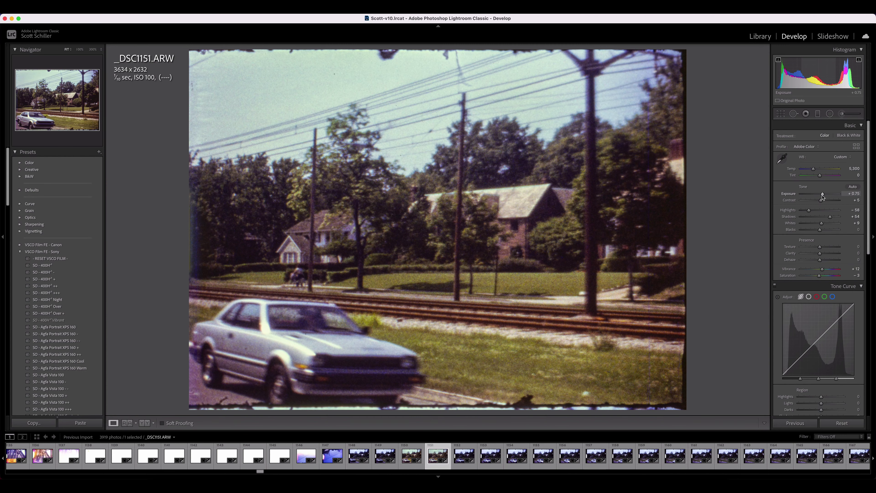
Add the five preceding frames to the selection, and widen the crop of _DSC1151.ARW to 3814 x 2632 to include the sprocket hole
key("shift+Left")
key("shift+Left")
key("shift+Left")
key("shift+Left")
key("shift+Left")
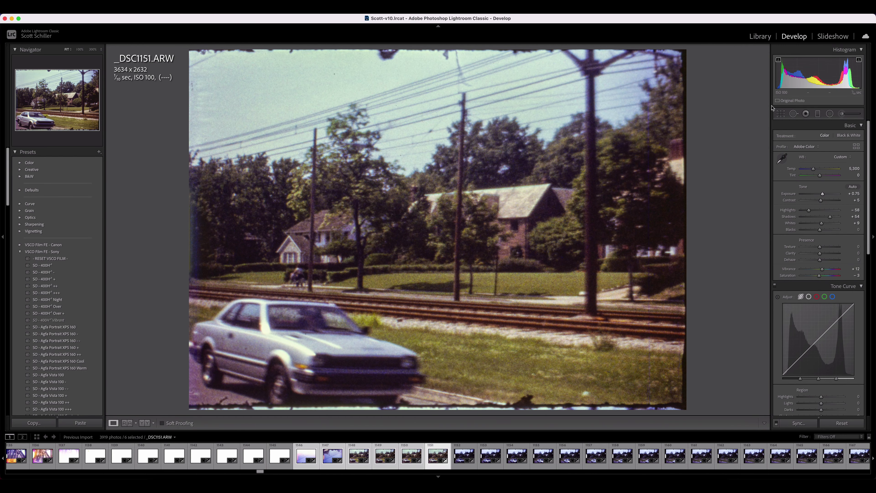
left_click(780, 113)
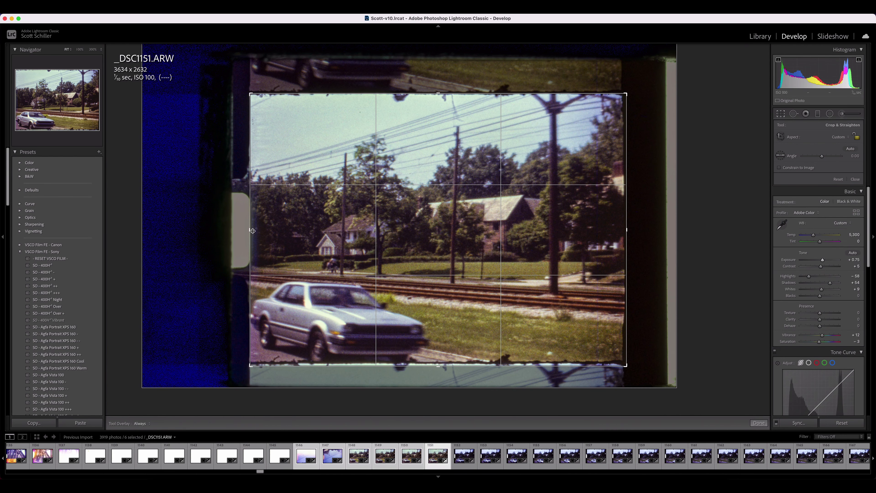
left_click_drag(243, 231, 241, 231)
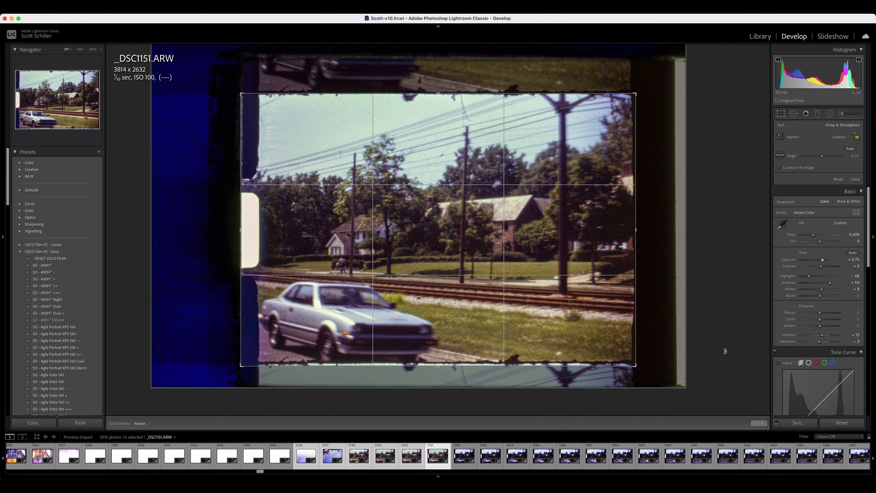
left_click(759, 423)
Synchronize all settings of _DSC1151.ARW to the selected frames, and make the first selected frame active
left_click(793, 424)
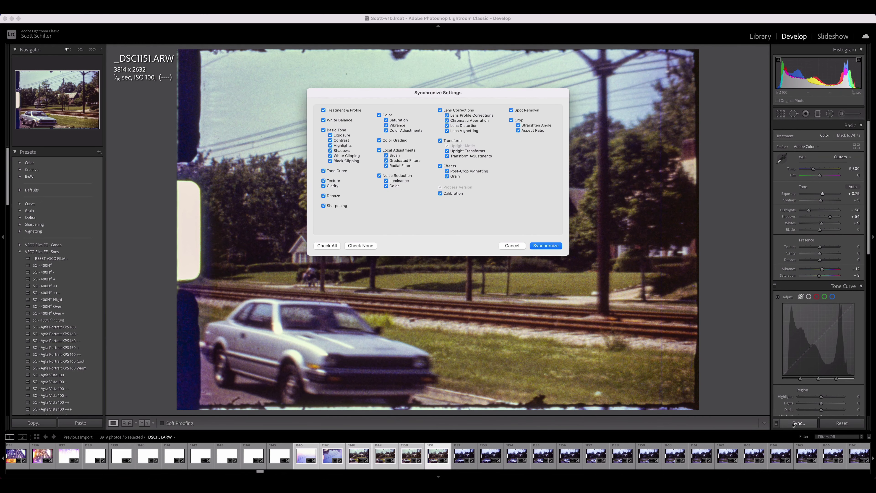
key("Return")
left_click(276, 460)
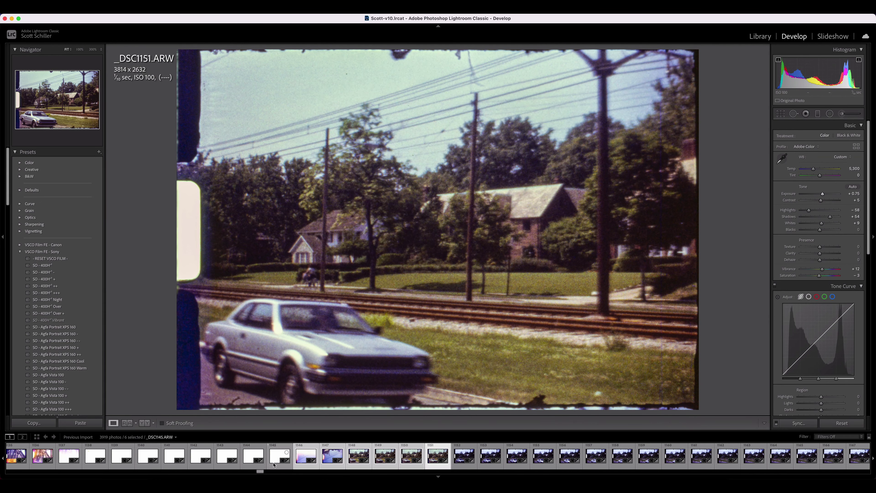
left_click(306, 456)
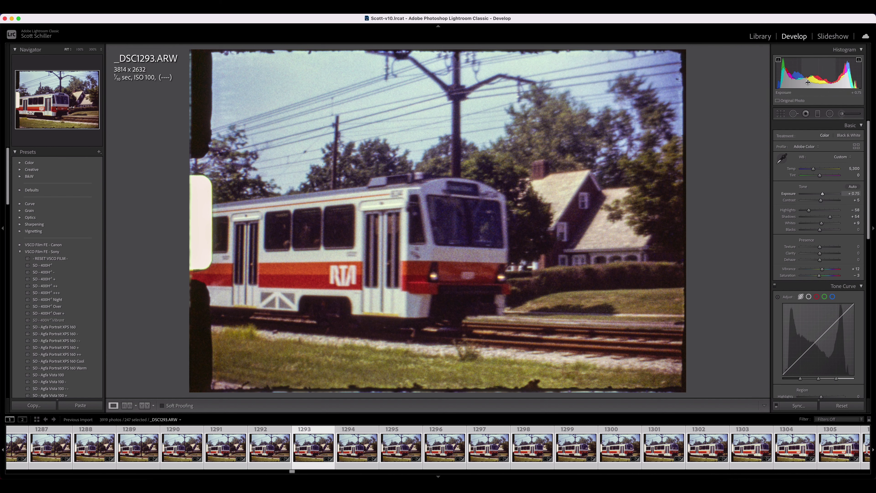
Try automatic tone on _DSC1293.ARW and compare it with the synchronized settings by undoing and redoing it
left_click(853, 186)
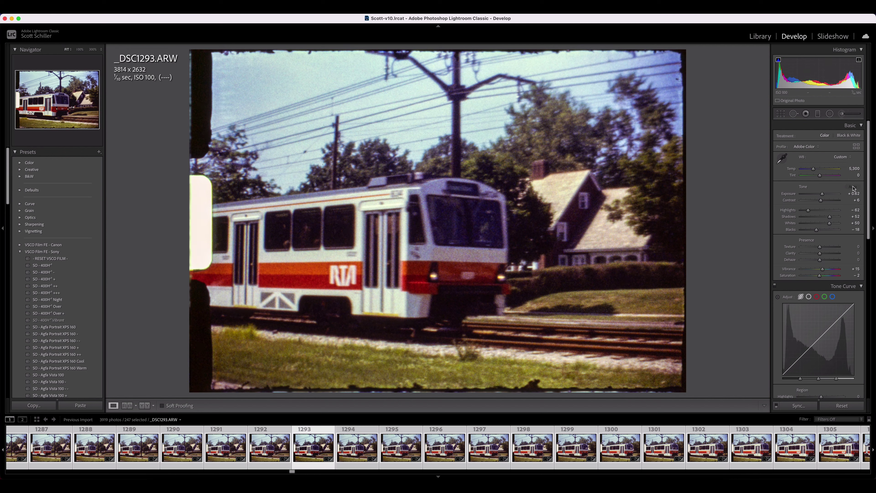
key("super+z")
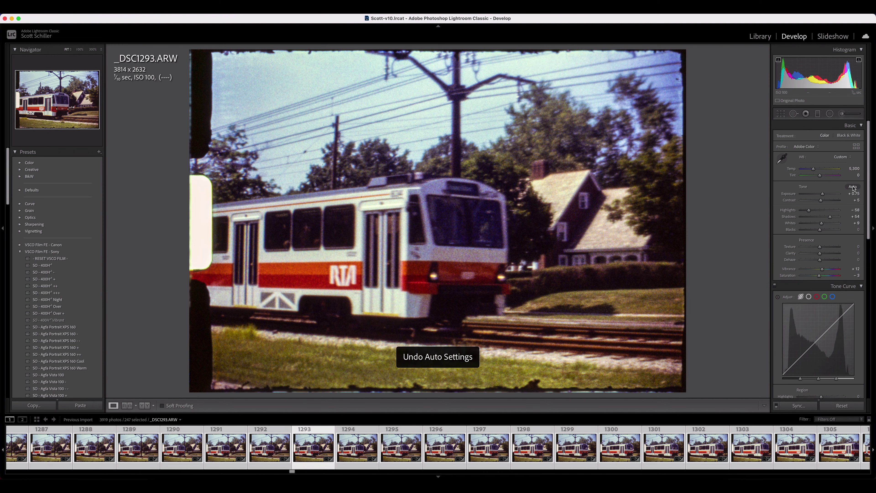
key("super+shift+z")
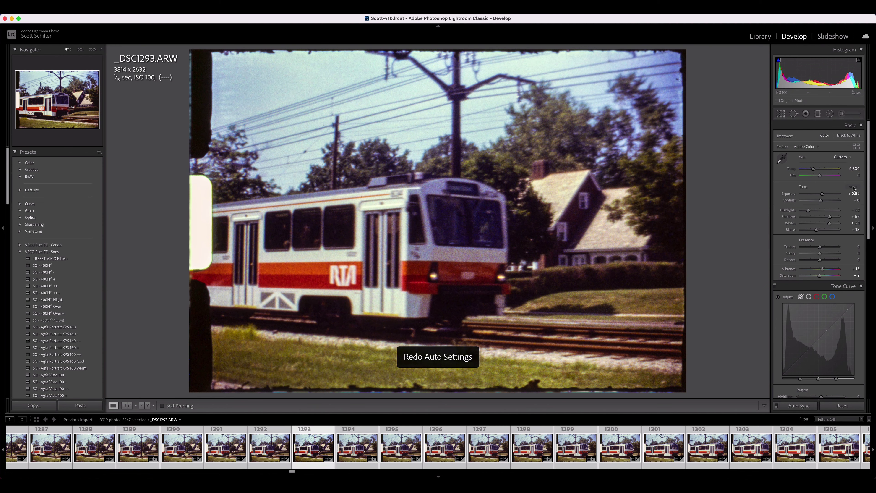
key("super+z")
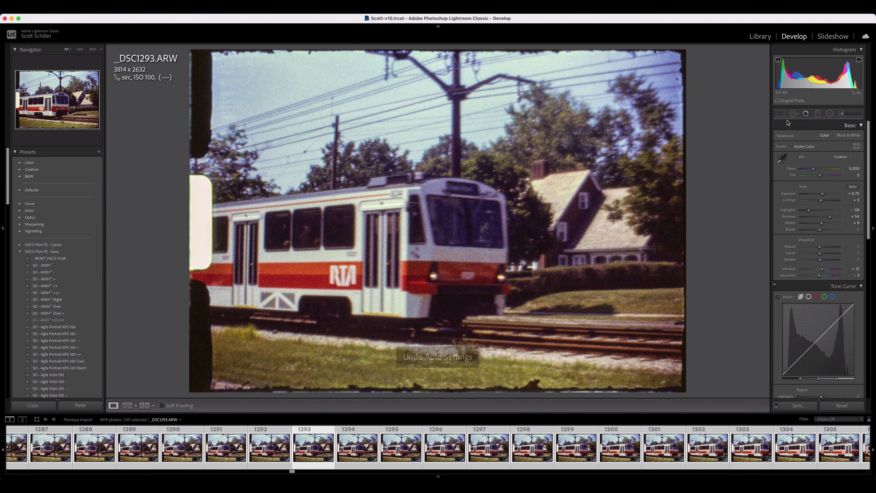
Narrow the crop of _DSC1293.ARW to 3613 x 2632 to exclude the sprocket hole, and apply automatic tone
key("r")
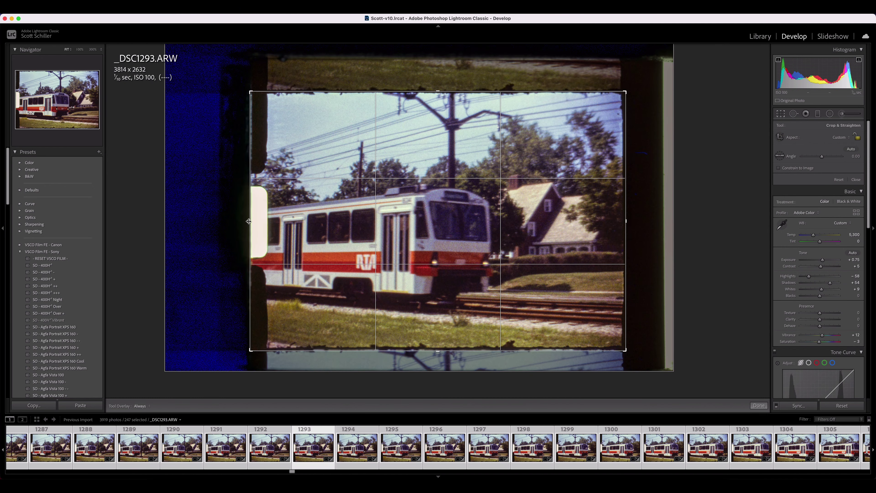
left_click_drag(248, 220, 259, 220)
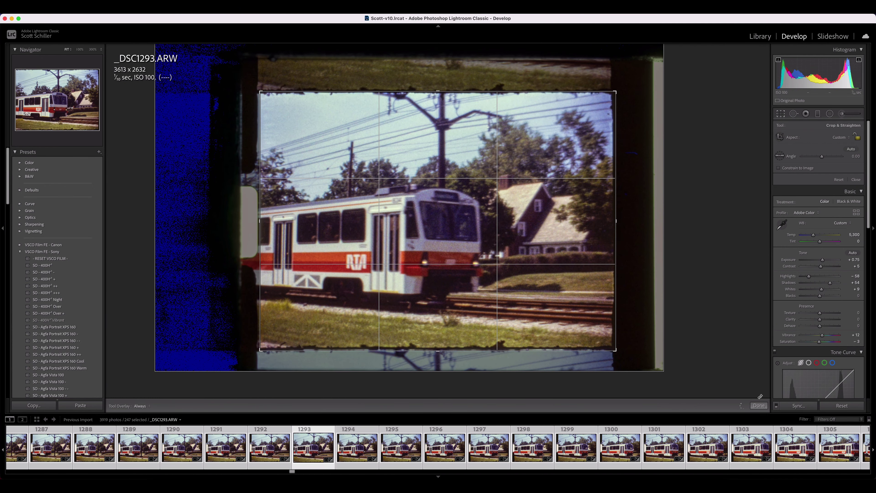
left_click(759, 406)
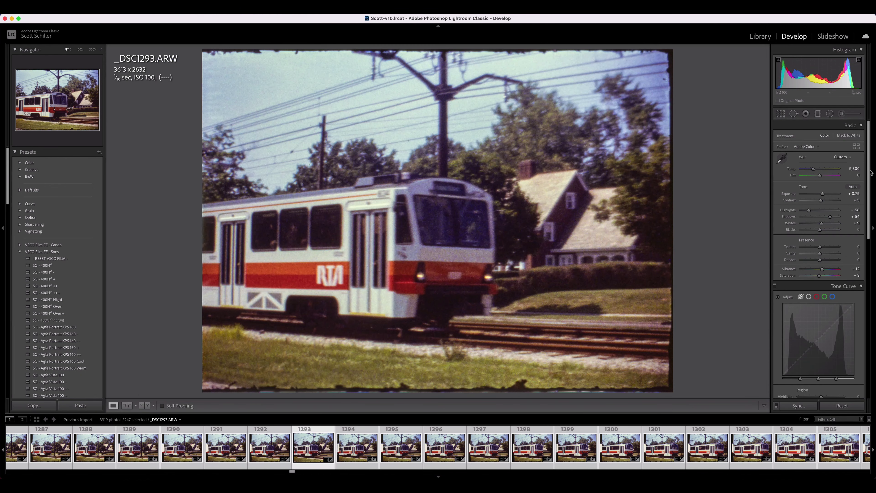
left_click(853, 187)
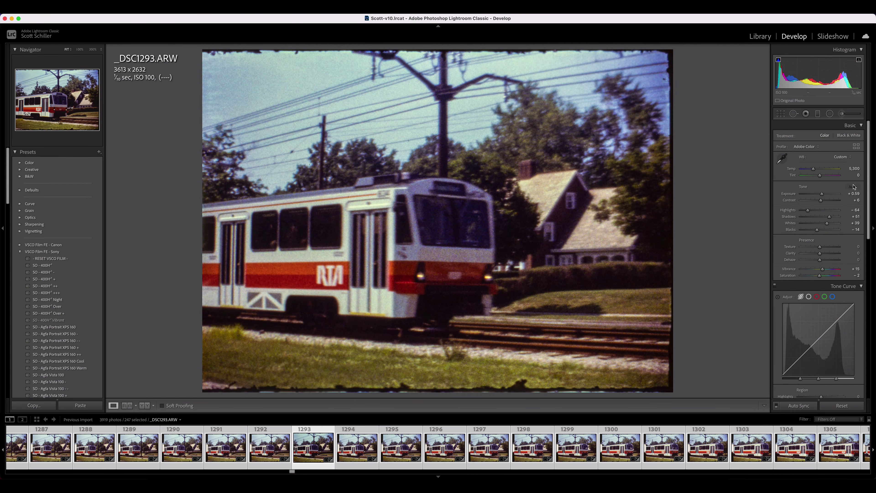
key("super+z")
key("super+shift+z")
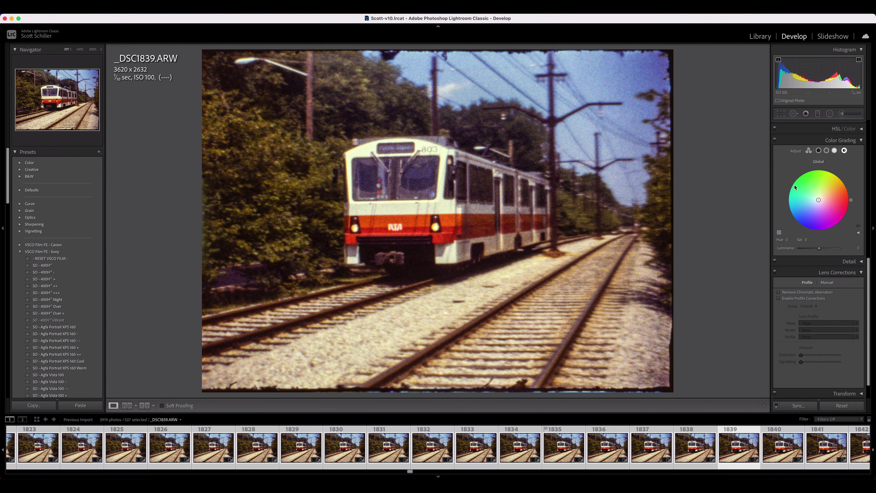
Check the installed release and Camera Raw version in the application's About window, and close it
scroll(795, 187, "up", 10)
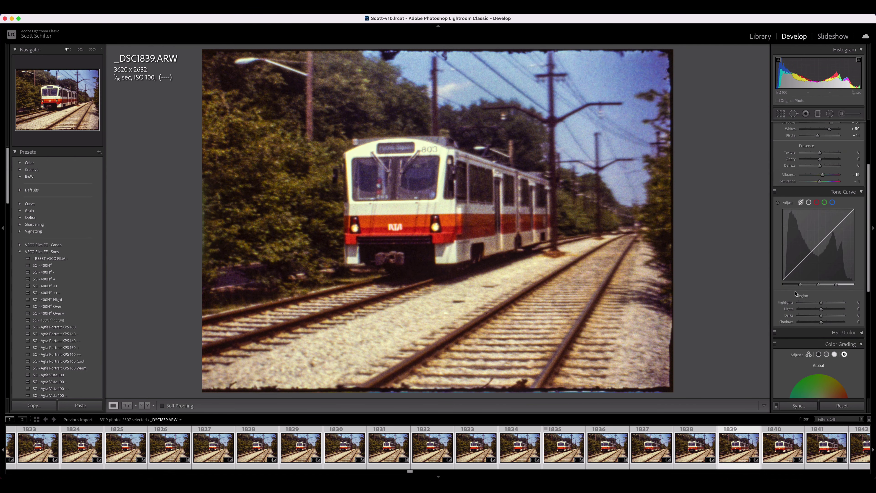
scroll(796, 293, "down", 6)
left_click(42, 7)
left_click(65, 19)
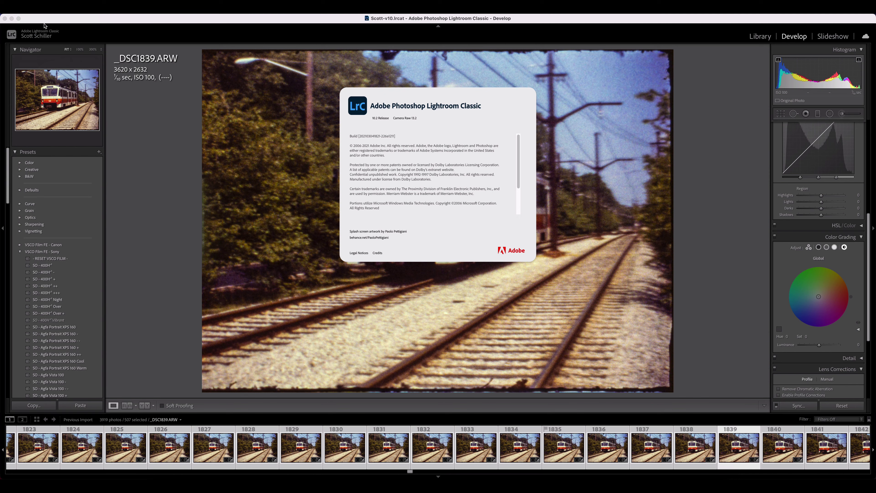
left_click(373, 121)
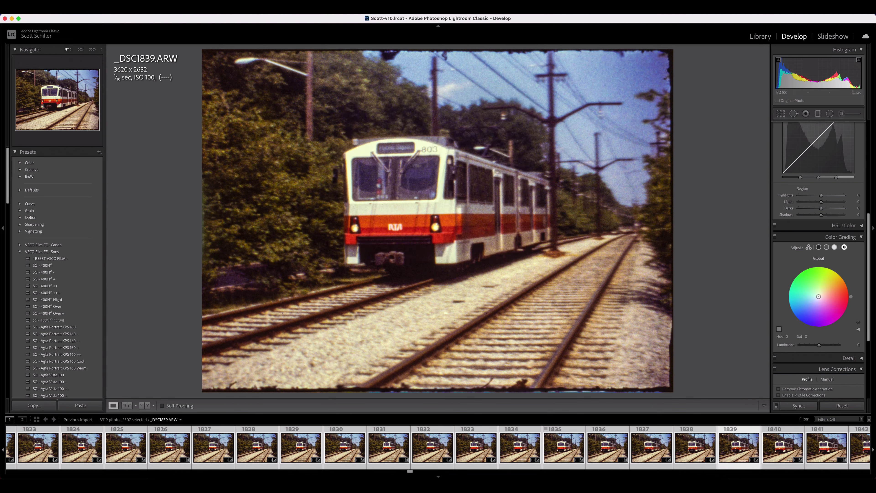
Tint _DSC1839.ARW blue with global color grading at hue 231 and saturation 50, and inspect the tram's white front up close
left_click_drag(819, 296, 819, 295)
mouse_move(820, 298)
left_mouse_down()
mouse_move(805, 320)
mouse_move(814, 301)
mouse_move(810, 308)
left_mouse_up()
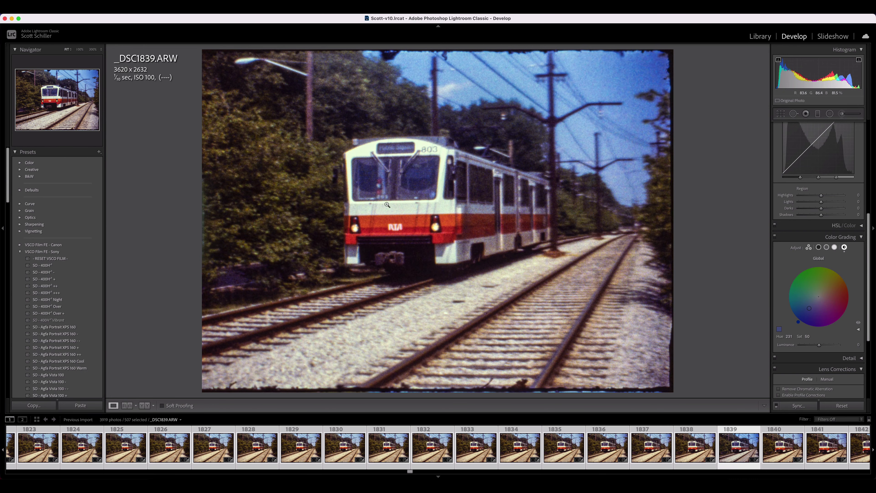
left_click(436, 211)
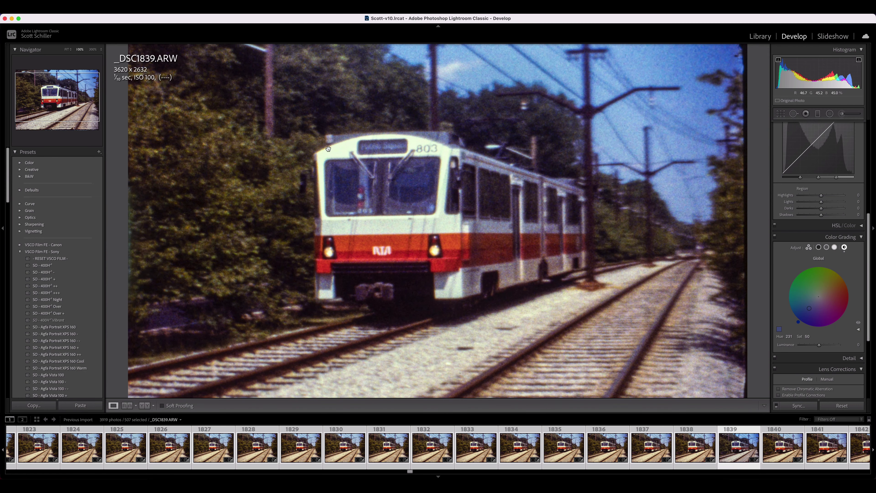
left_click(338, 150)
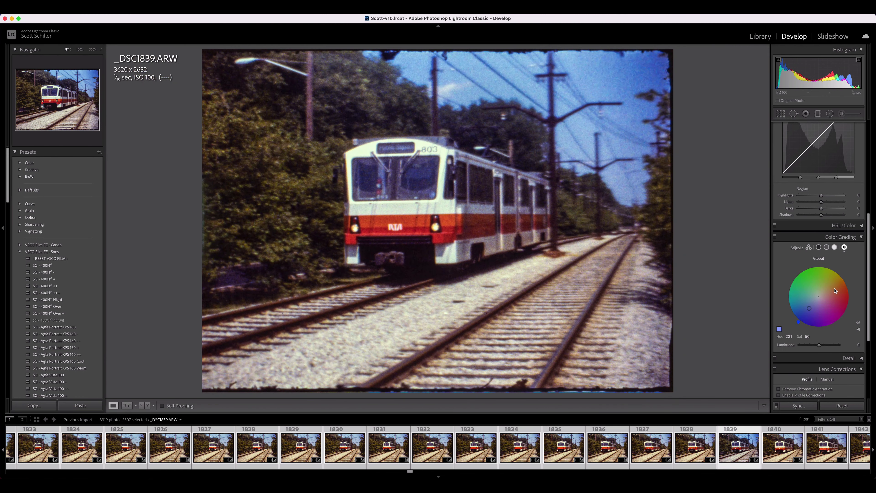
Compare _DSC1839.ARW with its global color grading reset, restore the tint, and lower its saturation to 30
double_click(827, 288)
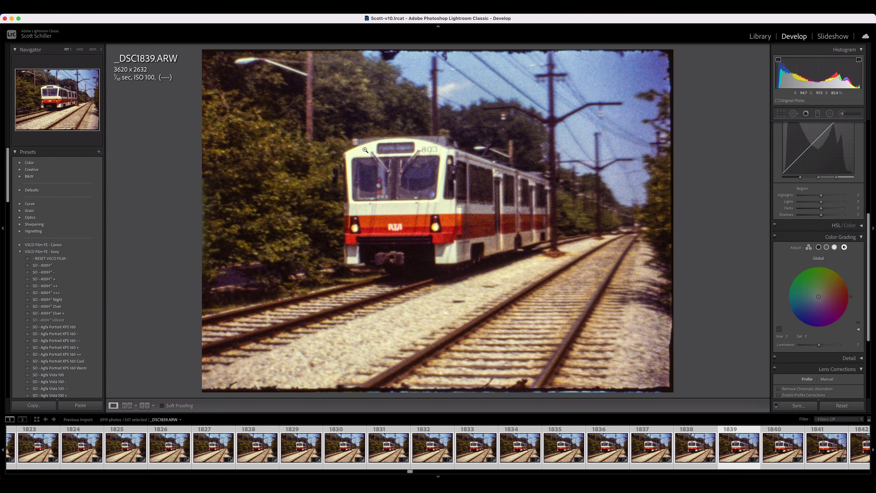
key("super+z")
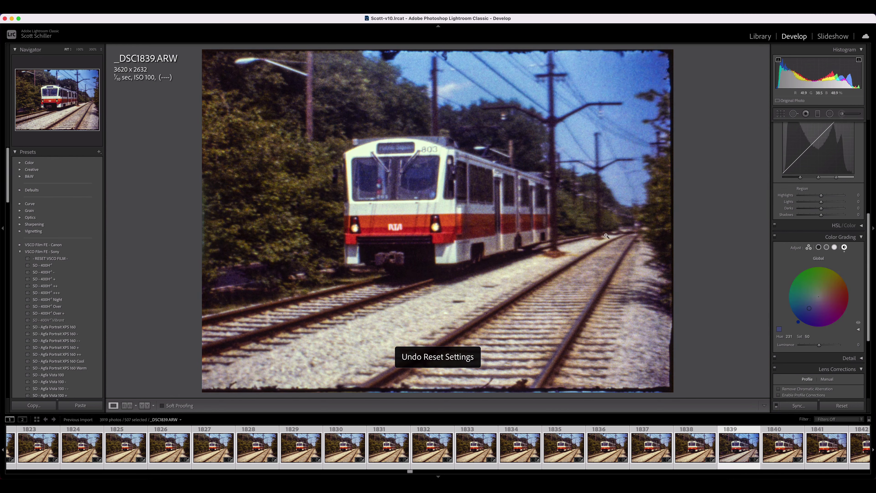
left_click_drag(809, 309, 813, 303)
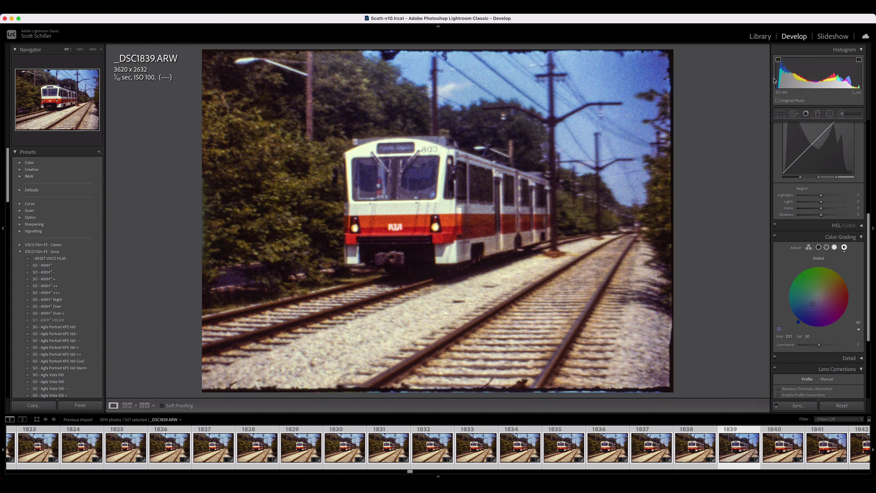
Try darker blacks on _DSC1839.ARW and settle on -5
scroll(783, 127, "up", 5)
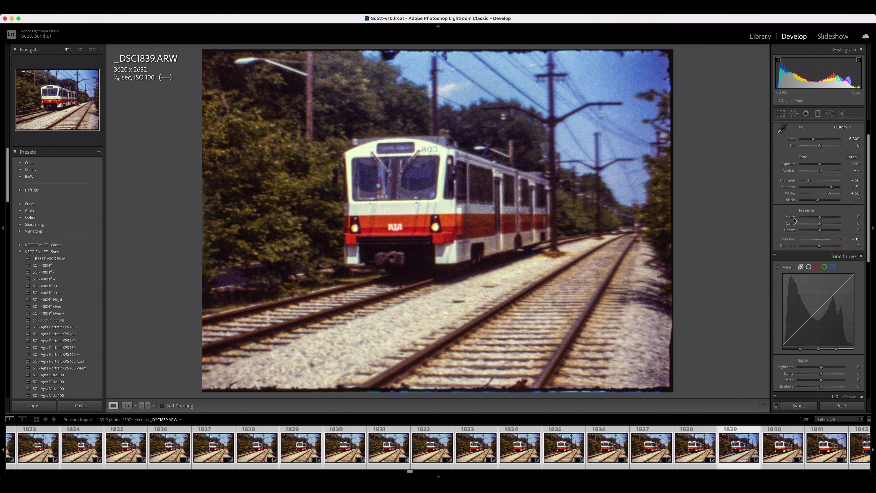
left_click_drag(818, 201, 815, 201)
left_click_drag(816, 201, 818, 201)
left_click_drag(817, 202, 818, 202)
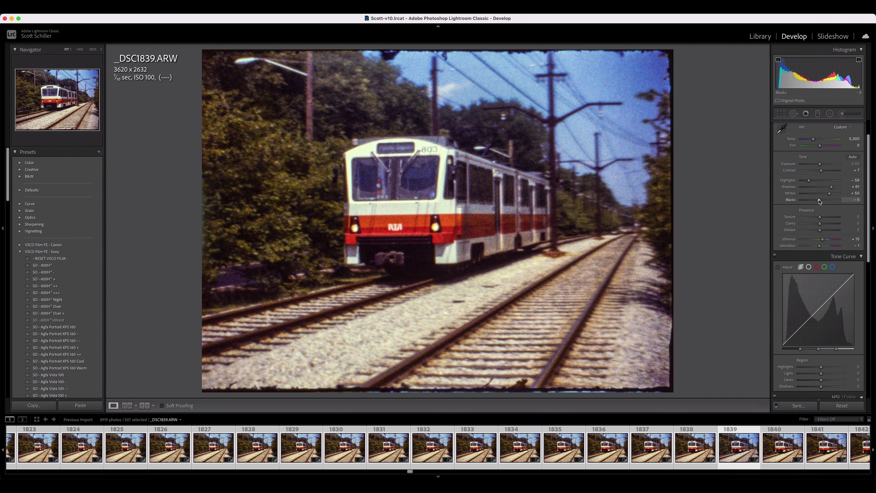
Try the global color grading tint of _DSC1839.ARW at saturation 11, and settle on saturation 27 at hue 231
scroll(810, 278, "down", 10)
left_click_drag(814, 237, 816, 233)
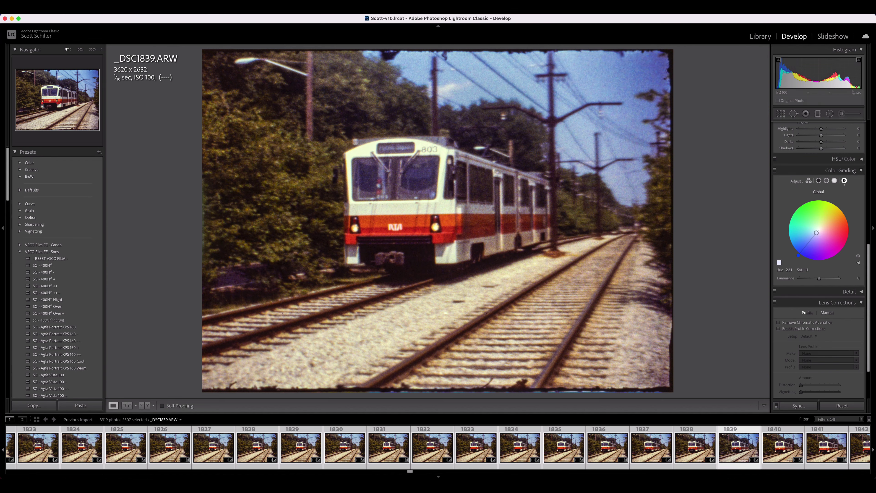
mouse_move(816, 233)
left_mouse_down()
mouse_move(808, 243)
mouse_move(814, 236)
left_mouse_up()
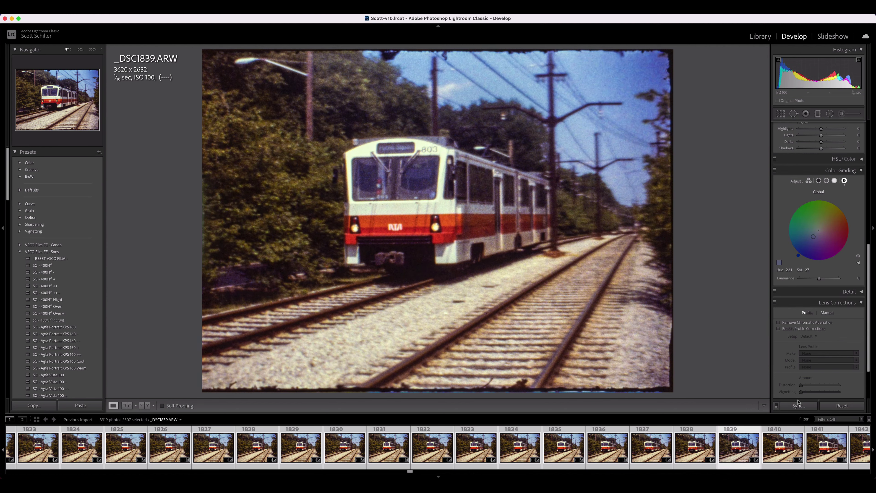
Synchronize all settings of _DSC1839.ARW to the selected frames, and compare the tint with a reset that is undone again
left_click(799, 407)
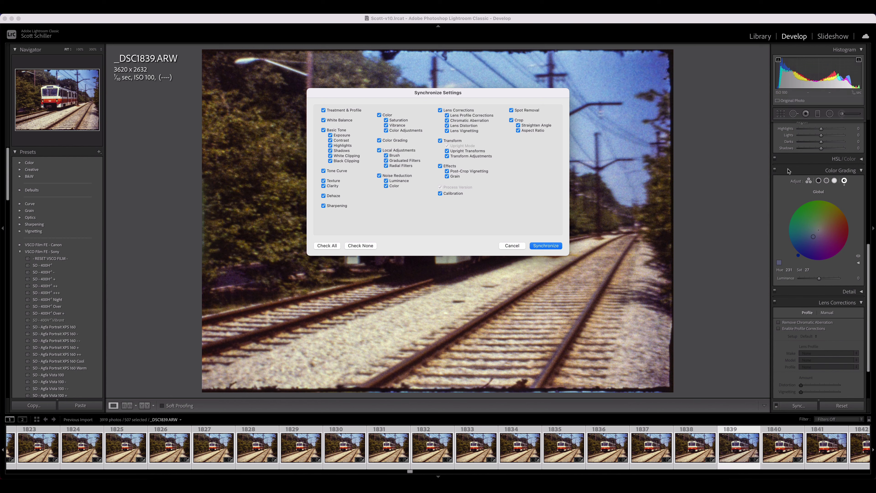
left_click(546, 245)
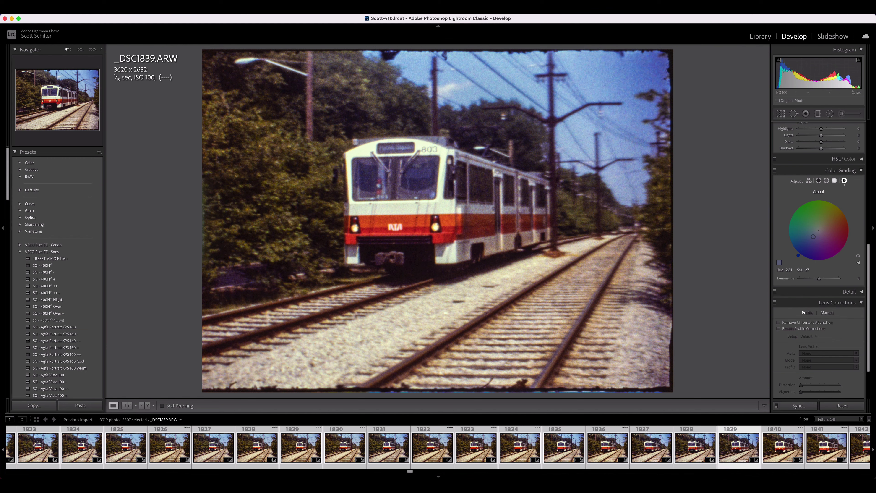
double_click(813, 236)
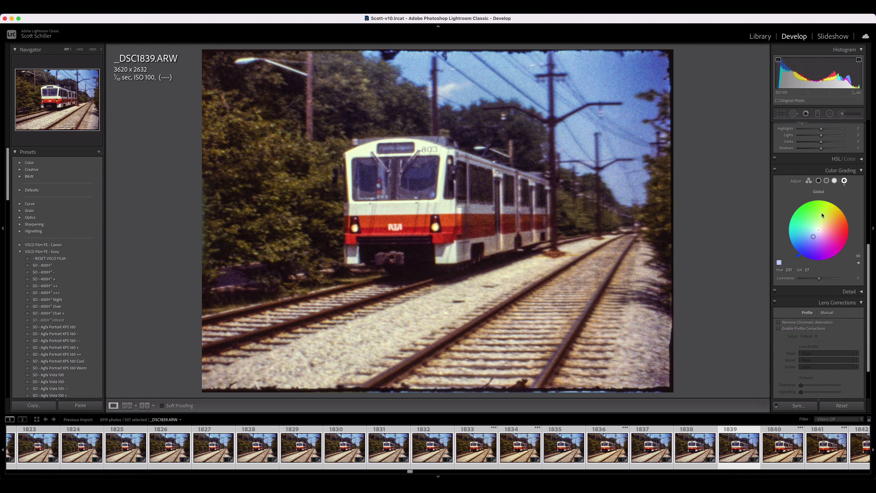
key("super+z")
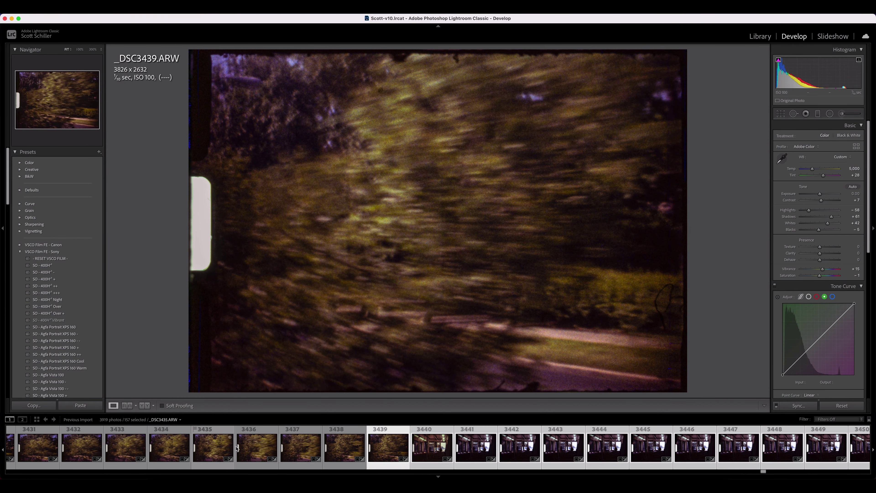
Compare the bus frame _DSC3440.ARW with its neighbours _DSC3439.ARW and _DSC3441.ARW
left_click(432, 447)
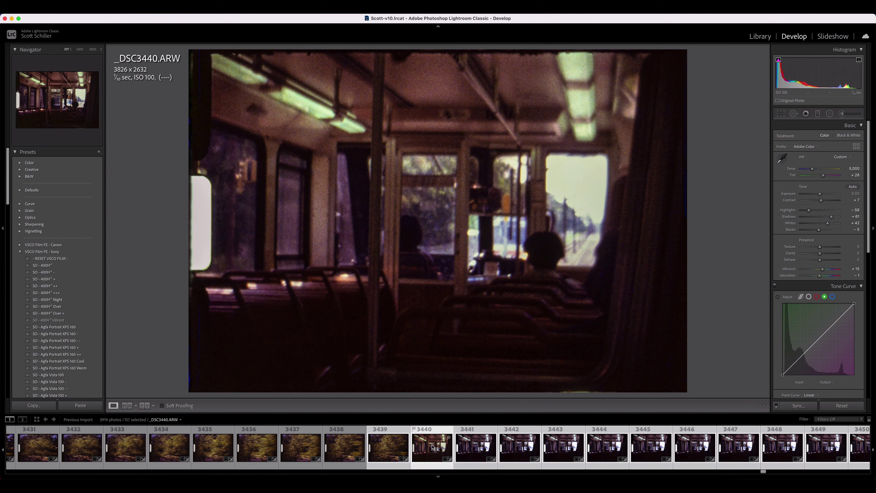
left_click(468, 446)
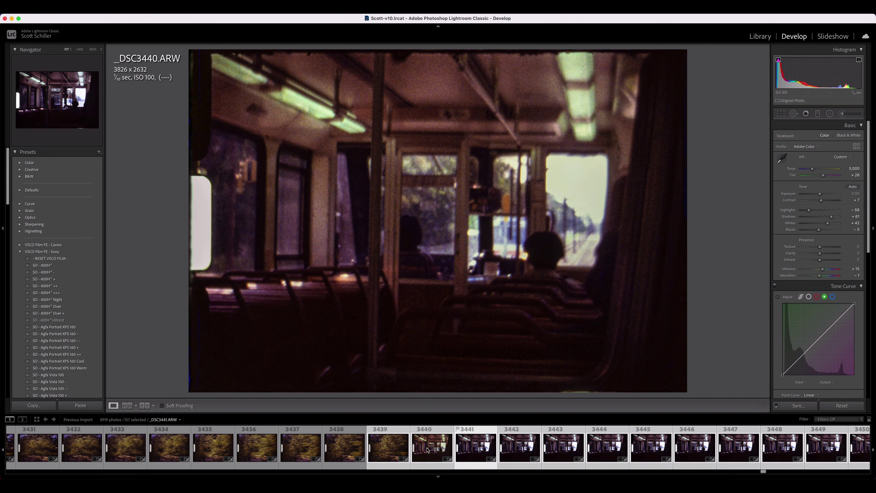
key("Right")
key("Right")
key("Right")
key("Right")
key("Right")
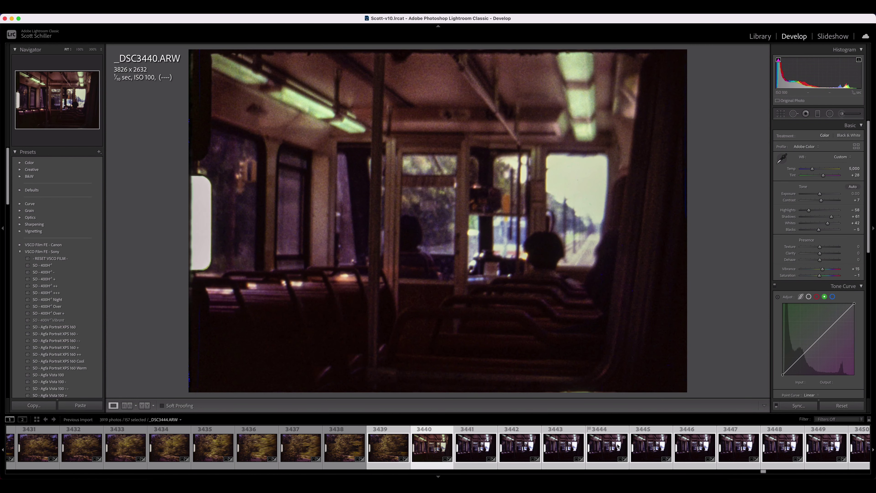
left_click(390, 450)
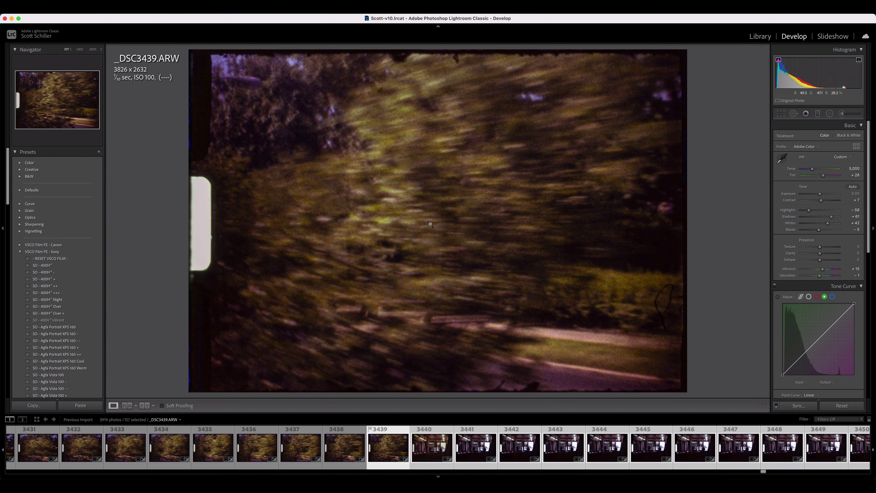
left_click(437, 446)
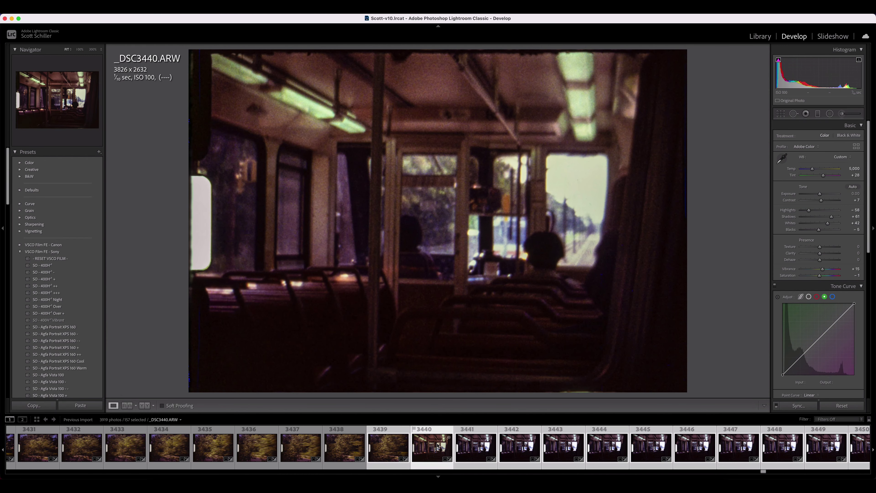
key("Right")
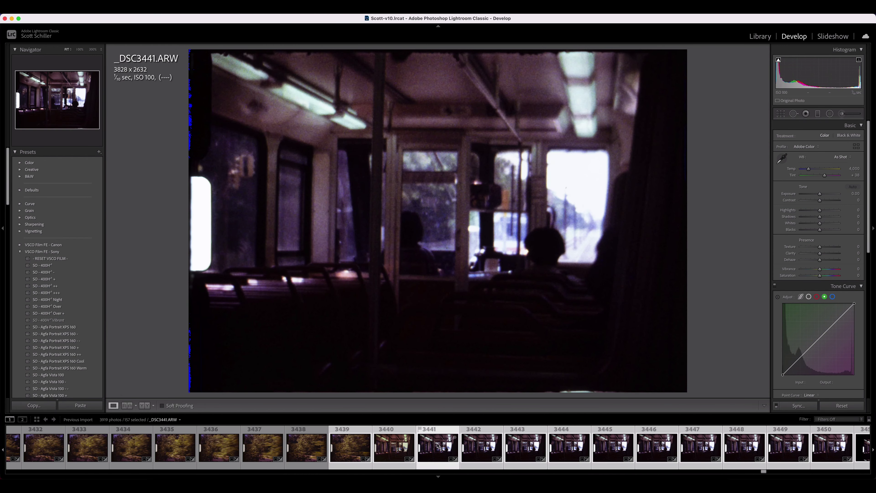
key("Left")
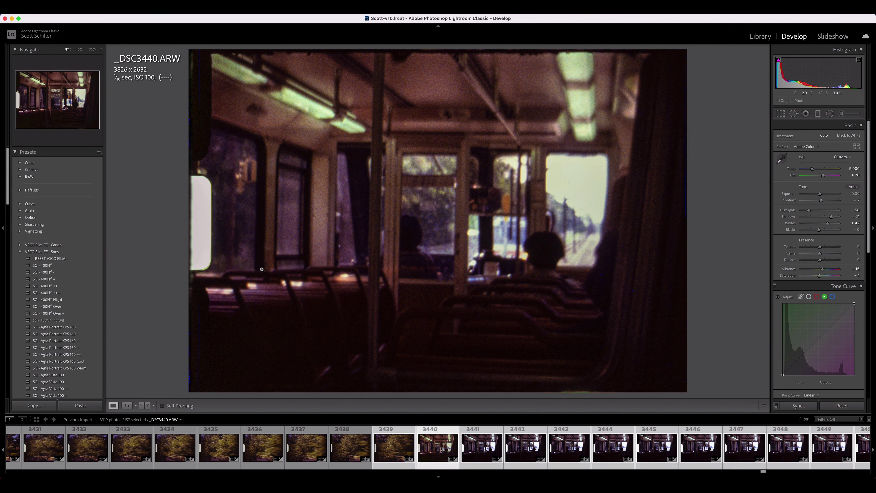
Try automatic tone on _DSC3440.ARW, undo it, and narrow the crop to 3648 x 2632 to exclude the sprocket hole
left_click(855, 187)
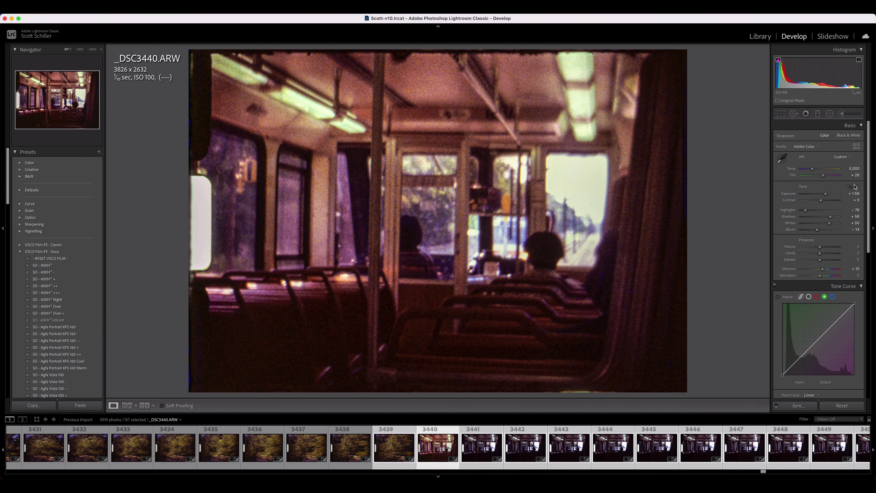
key("super+z")
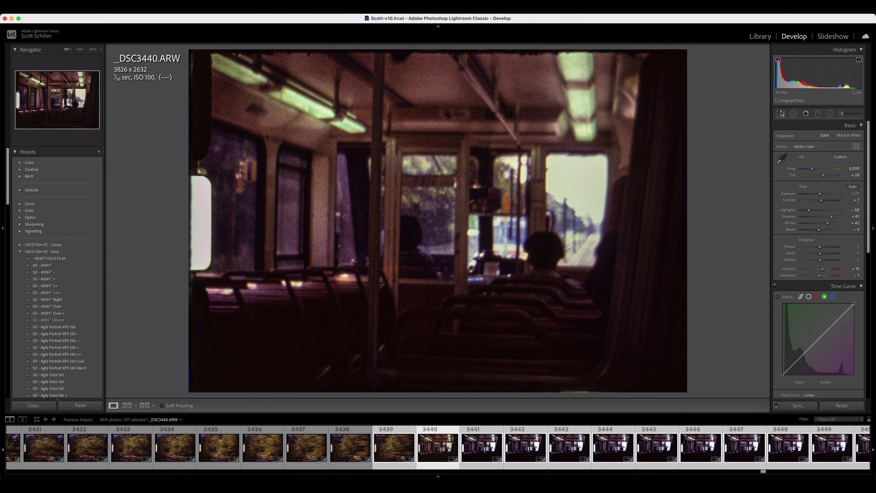
left_click(781, 113)
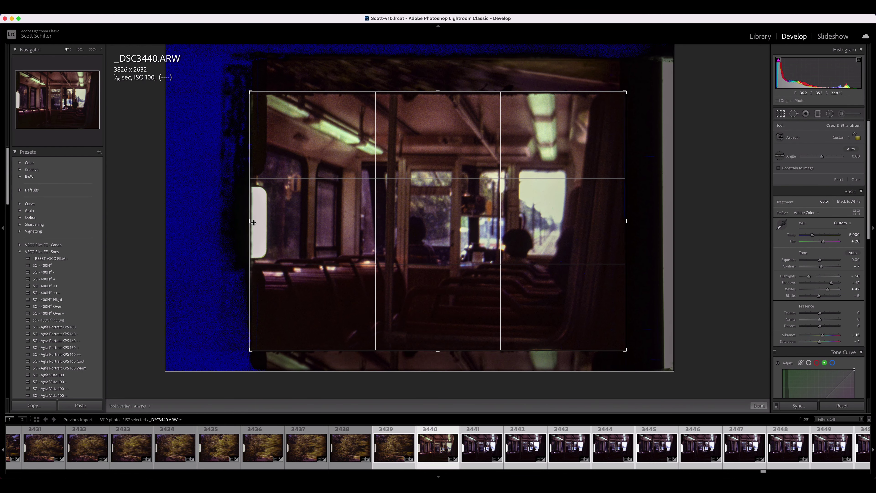
left_click_drag(250, 222, 263, 222)
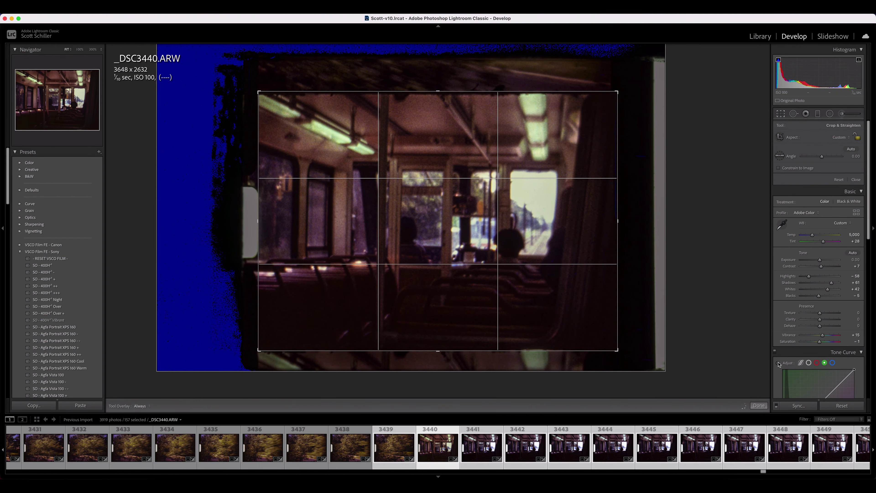
left_click(759, 405)
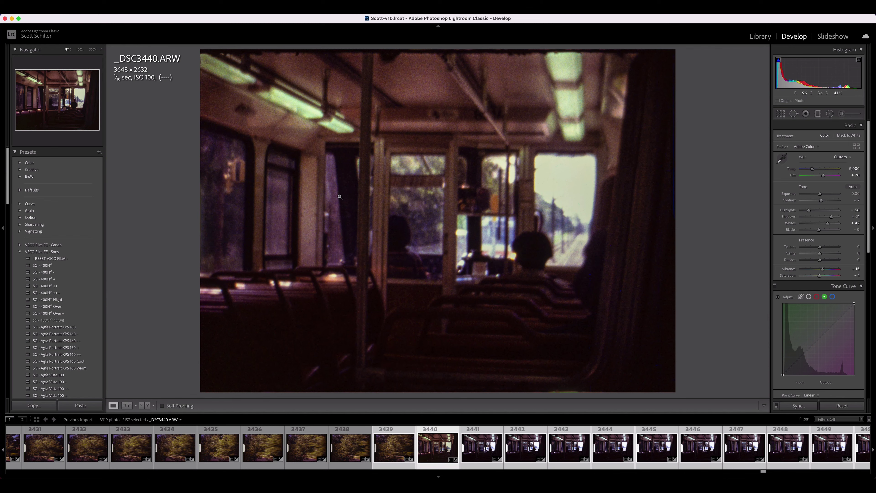
Sample the white balance of _DSC3440.ARW from the pale wall beside the bus window, and compare it with a full reset that is undone again
key("w")
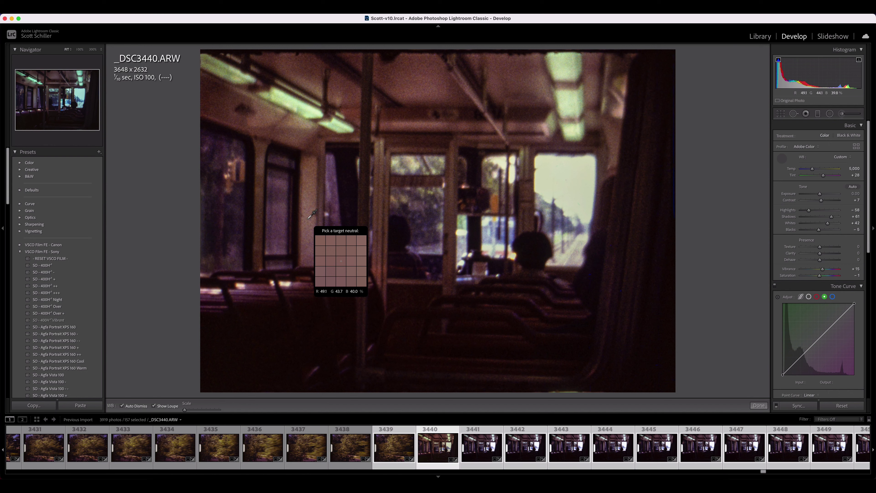
left_click(308, 219)
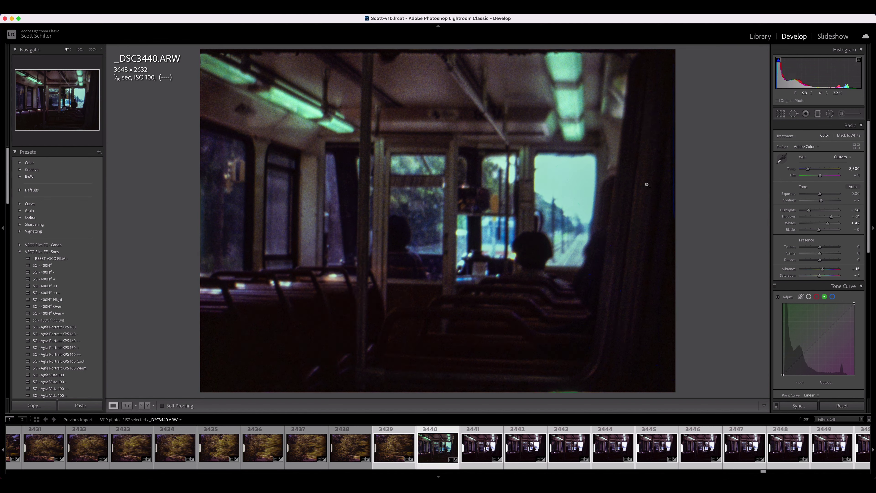
left_click(843, 406)
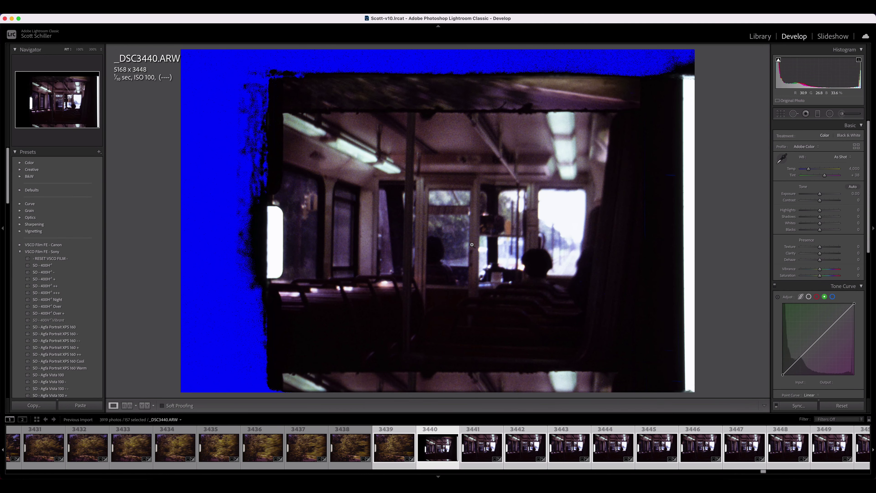
key("super+z")
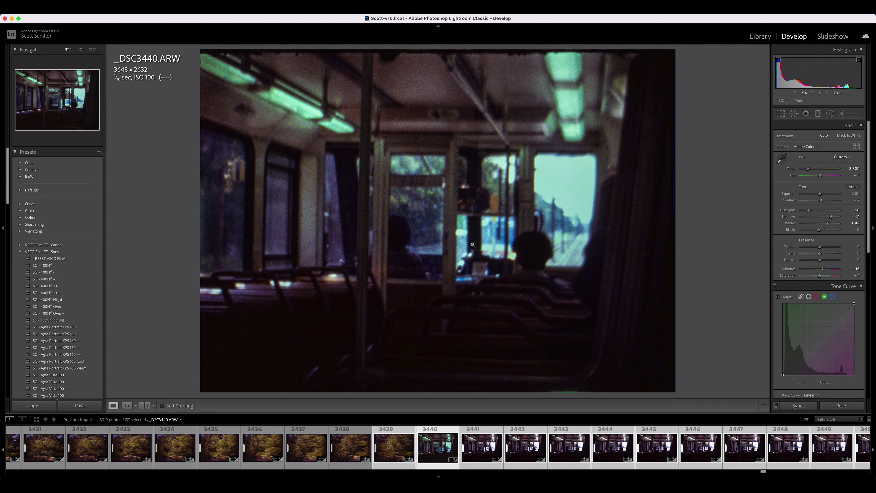
Apply automatic tone to _DSC3440.ARW, reset the highlights, and lower the exposure to +0.45
left_click(854, 186)
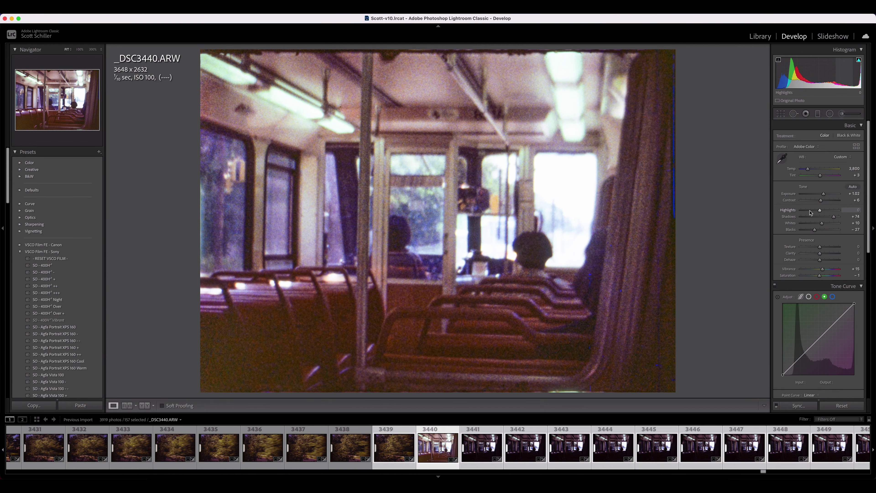
double_click(826, 196)
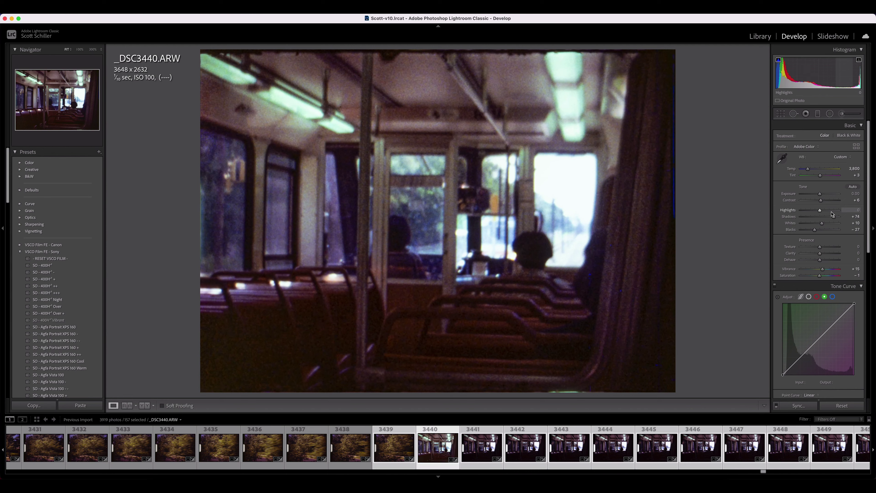
left_click_drag(821, 195, 823, 195)
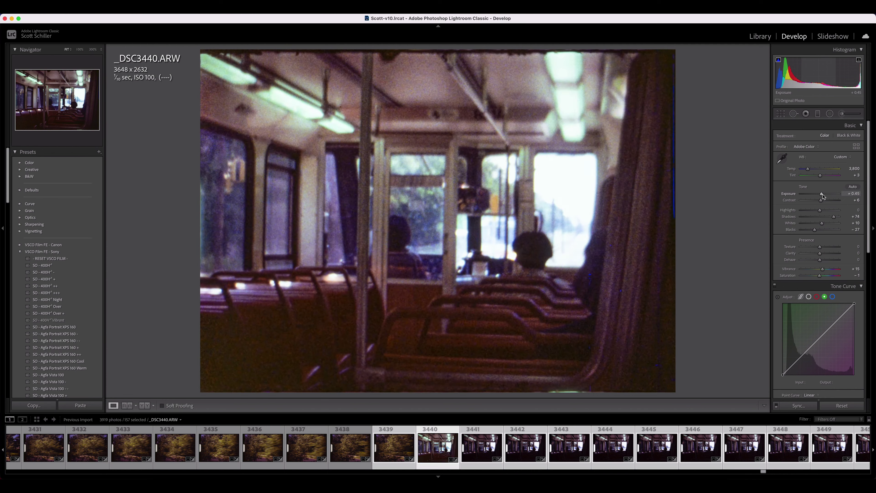
key("j")
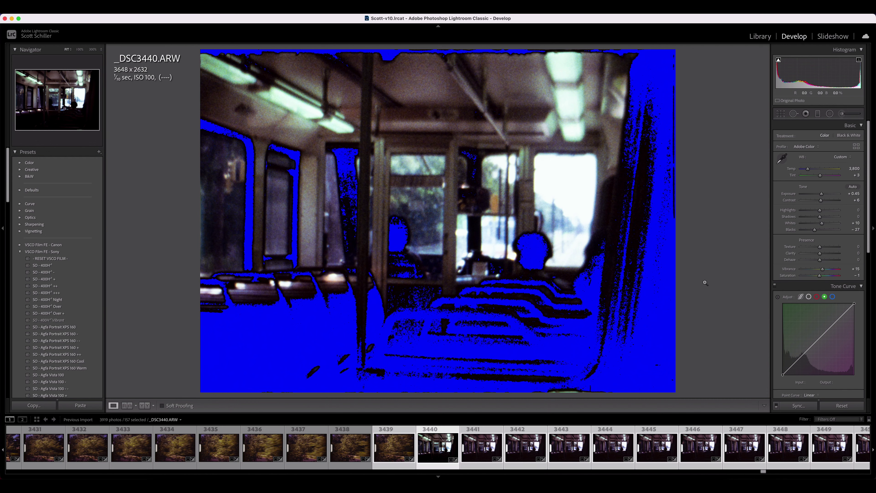
Check clipping on _DSC3440.ARW while trying exposure +2.95, shadows +37, blacks -73 and highlights -40
left_click_drag(822, 194, 836, 195)
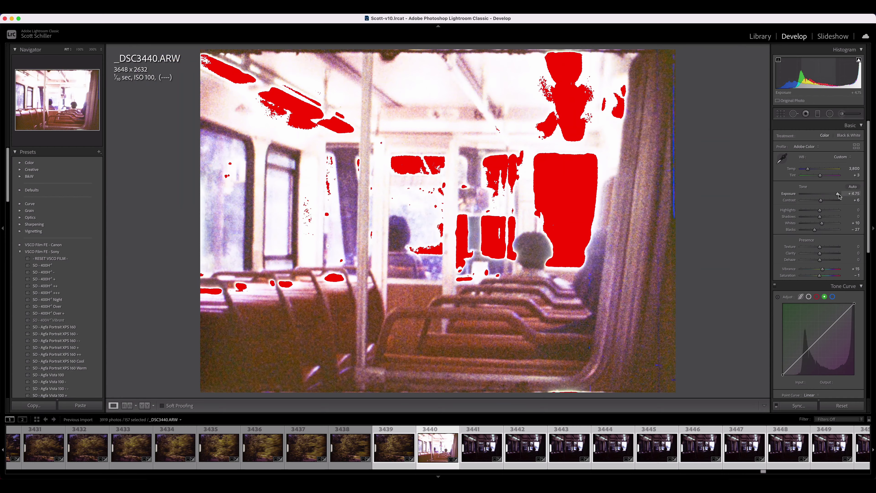
left_click_drag(836, 196, 827, 218)
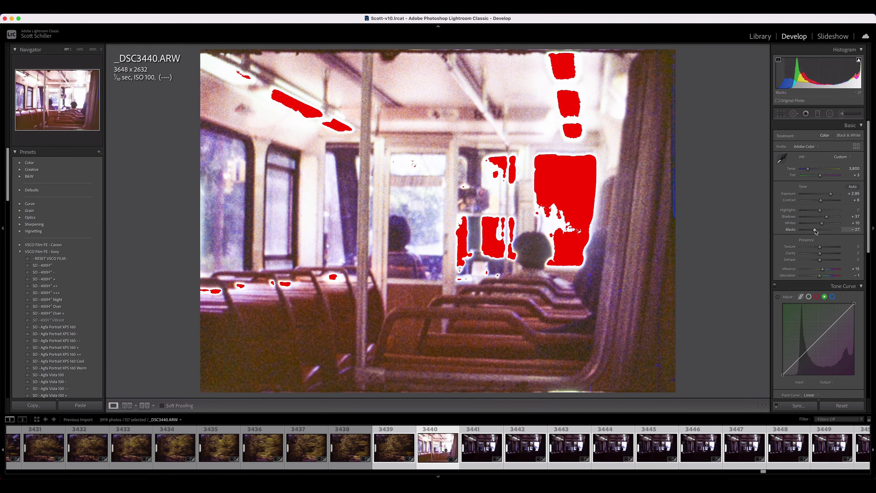
left_click_drag(822, 232, 810, 231)
scroll(810, 232, "down", 4)
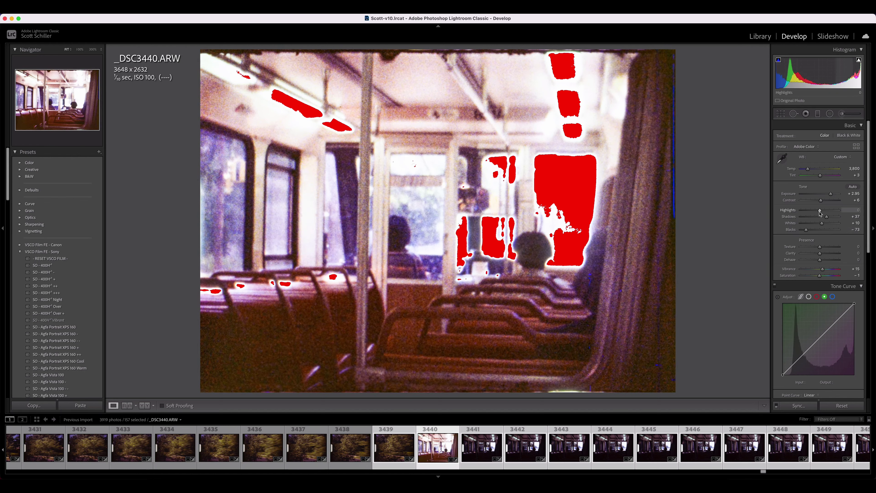
scroll(817, 211, "down", 5)
left_click_drag(817, 212, 813, 213)
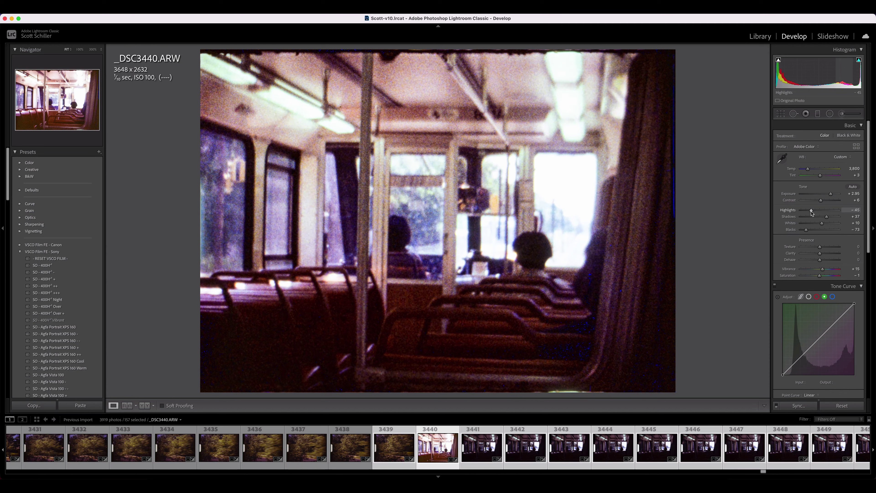
left_click_drag(813, 213, 813, 213)
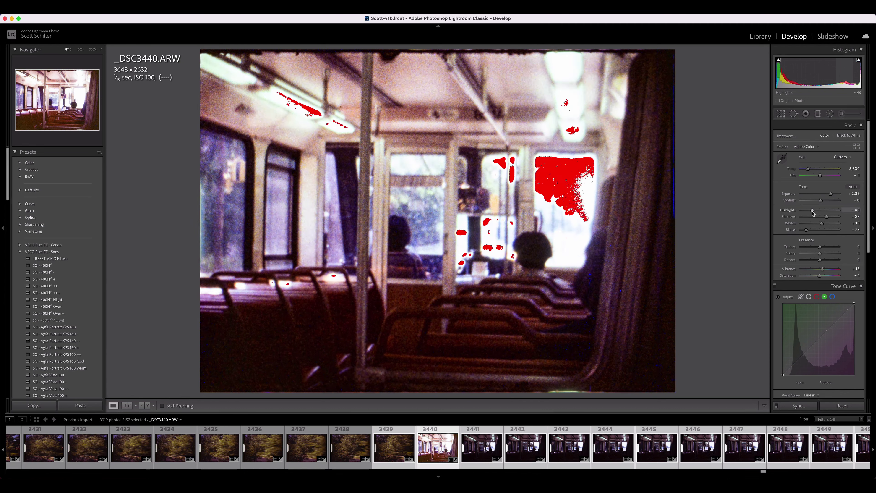
Refine the tone of _DSC3440.ARW to exposure +2.75, highlights -57, shadows +50 and blacks -25
left_click_drag(826, 217, 828, 217)
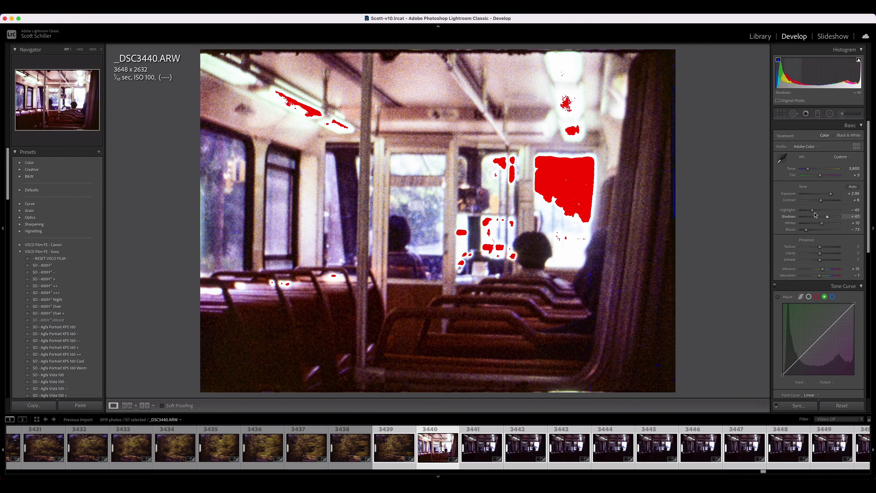
left_click_drag(832, 197, 810, 213)
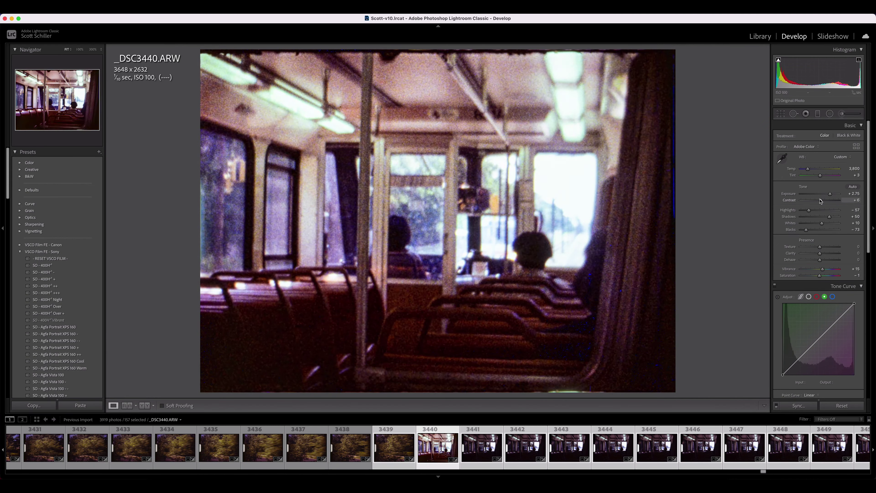
left_click_drag(807, 230, 814, 234)
left_click_drag(814, 234, 816, 232)
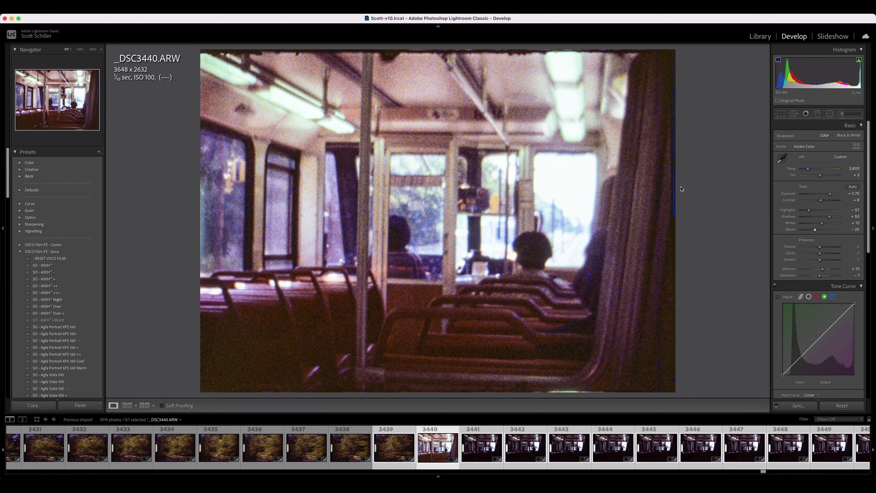
Try white balances sampled from the bus ceiling and a ceiling light, undo both, and sample the pale wall beside the curtain instead
key("w")
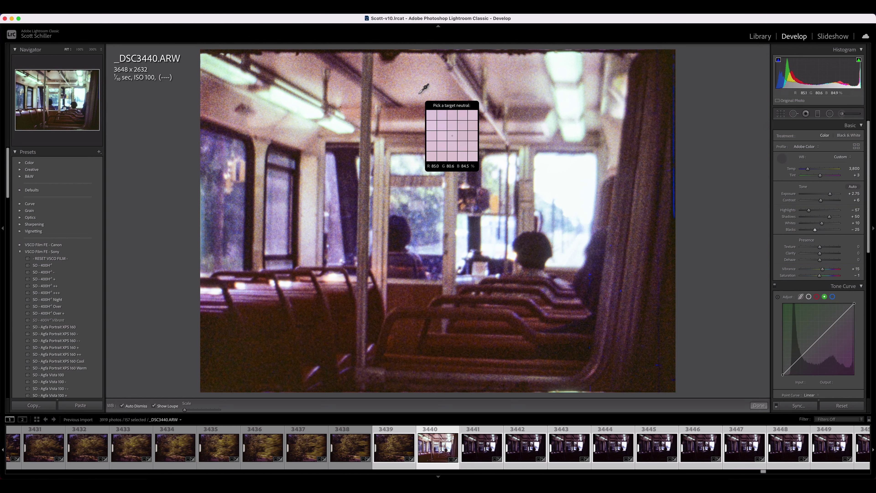
left_click(418, 93)
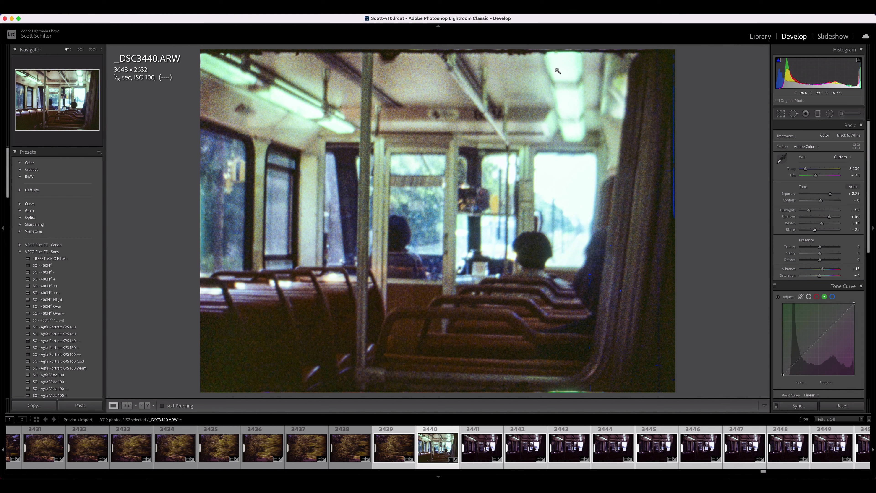
key("super+z")
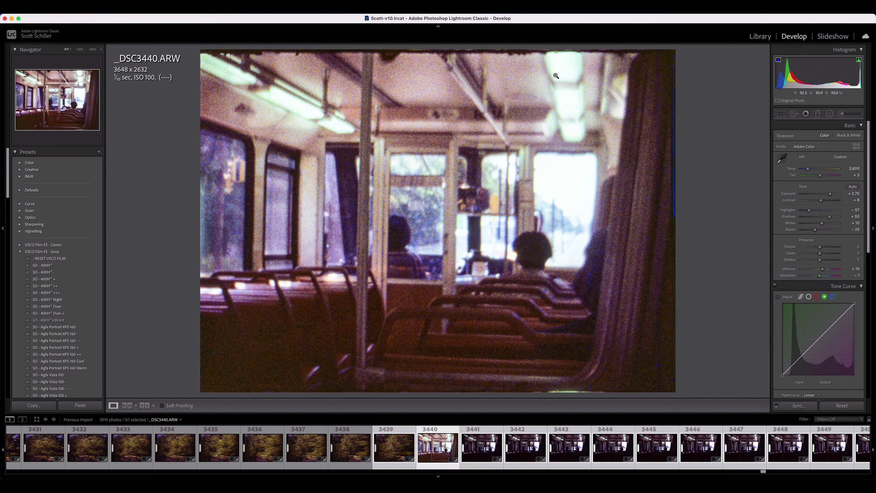
key("w")
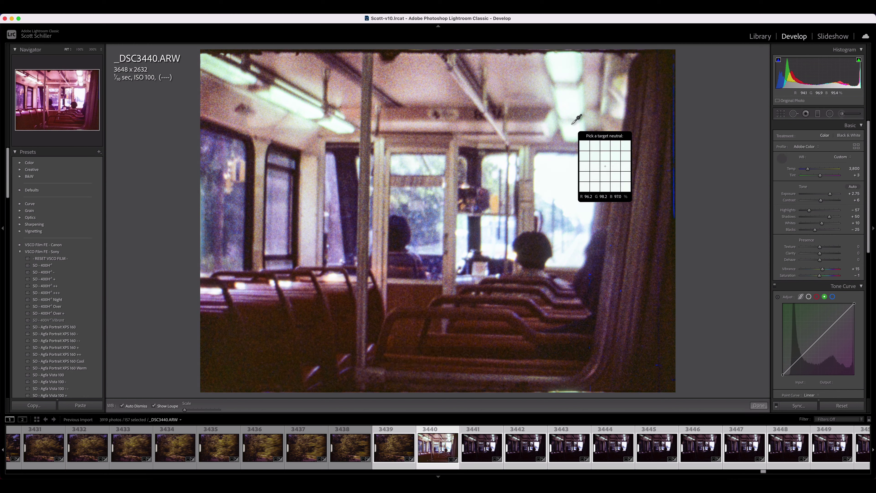
left_click(572, 124)
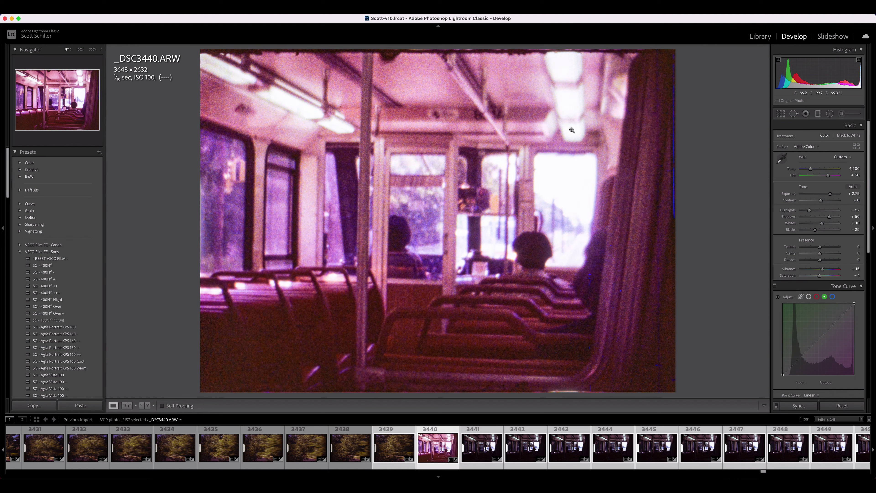
key("super+z")
key("w")
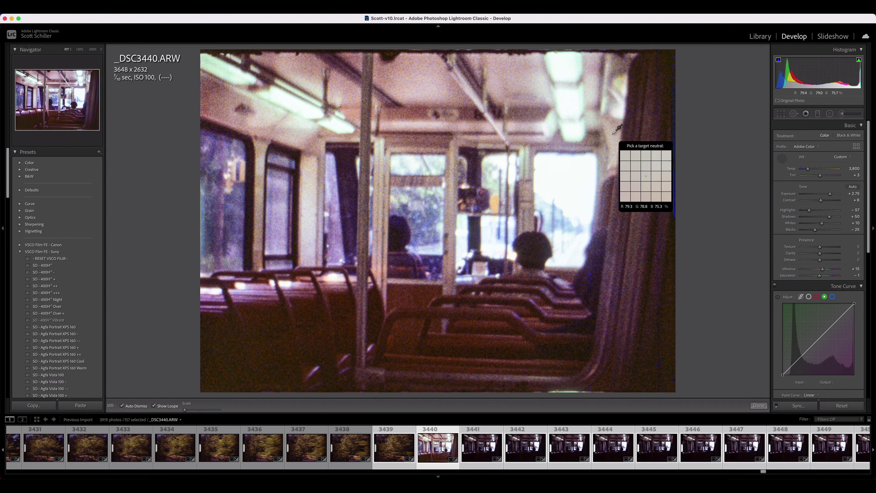
left_click(613, 135)
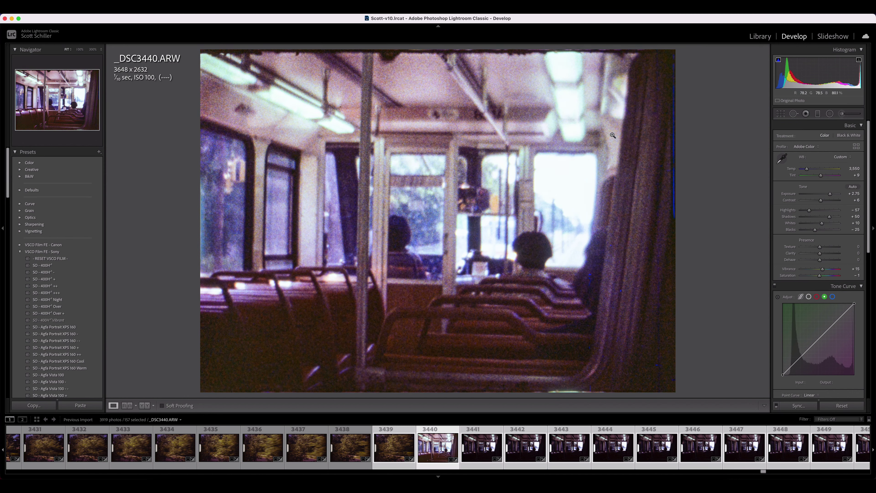
Resample the white balance of _DSC3440.ARW from the door frame, replacing it with a sample from the wall between the side windows
key("w")
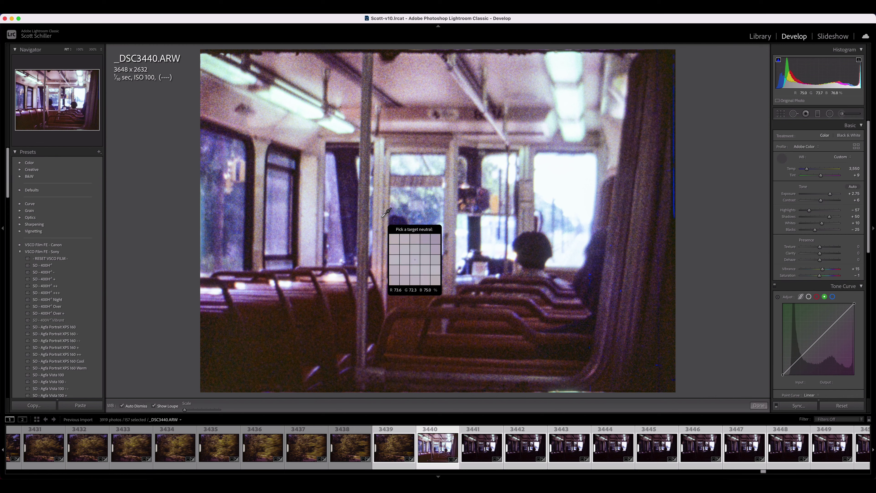
left_click(382, 219)
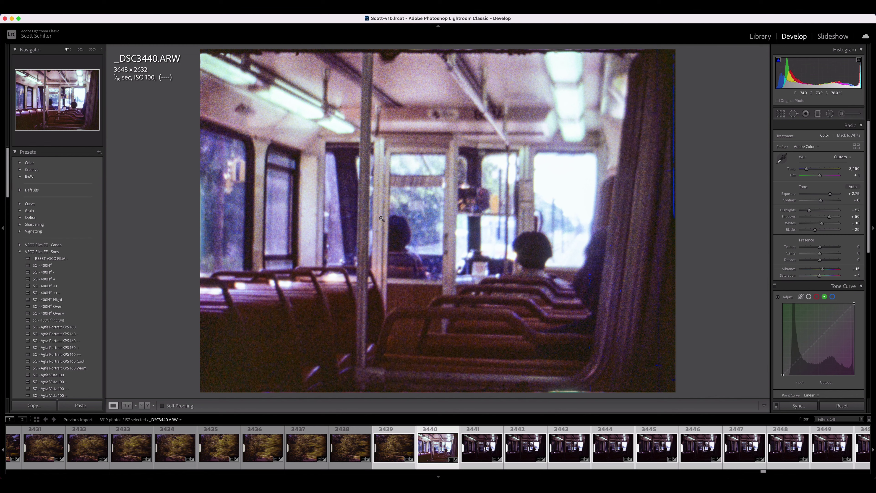
key("w")
left_click(308, 215)
Reset the global color grading tint, try a slight yellow tint at hue 60, and reset the global tint again
scroll(817, 216, "down", 3)
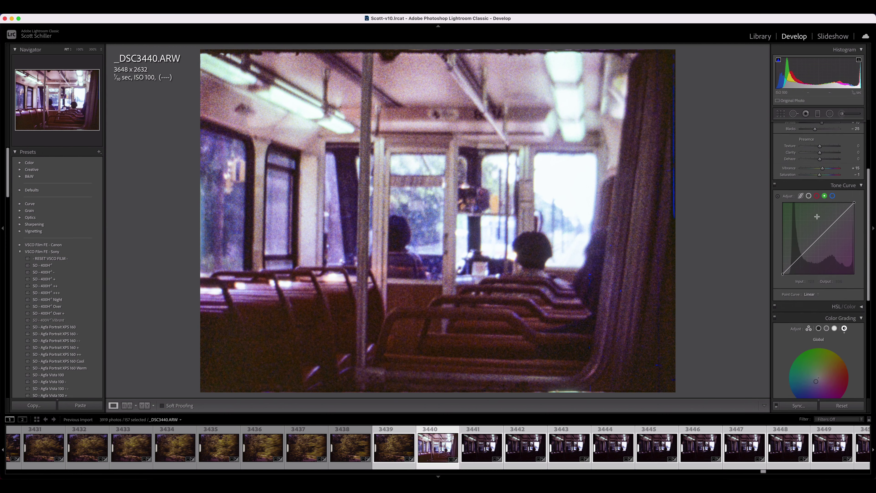
scroll(817, 216, "down", 3)
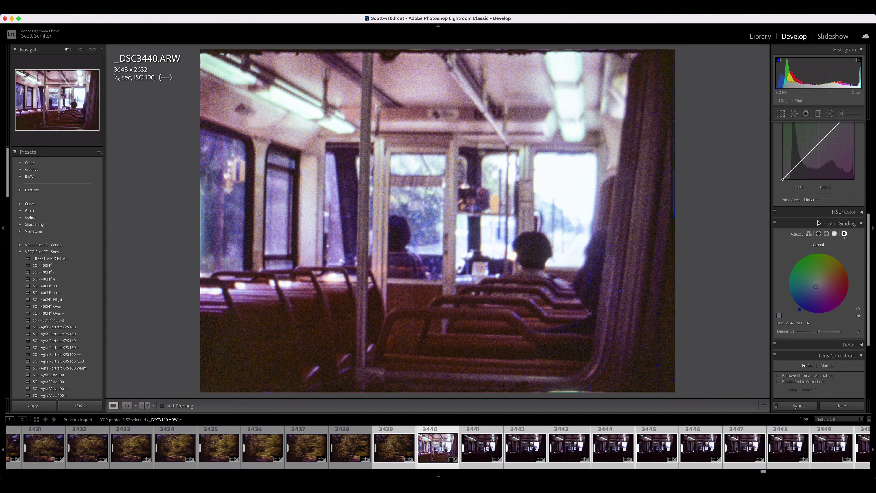
right_click(808, 272)
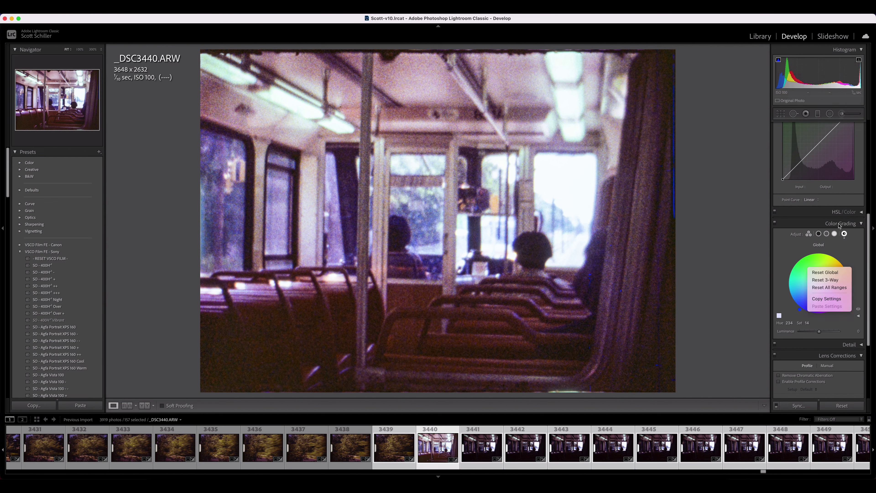
key("Escape")
double_click(821, 276)
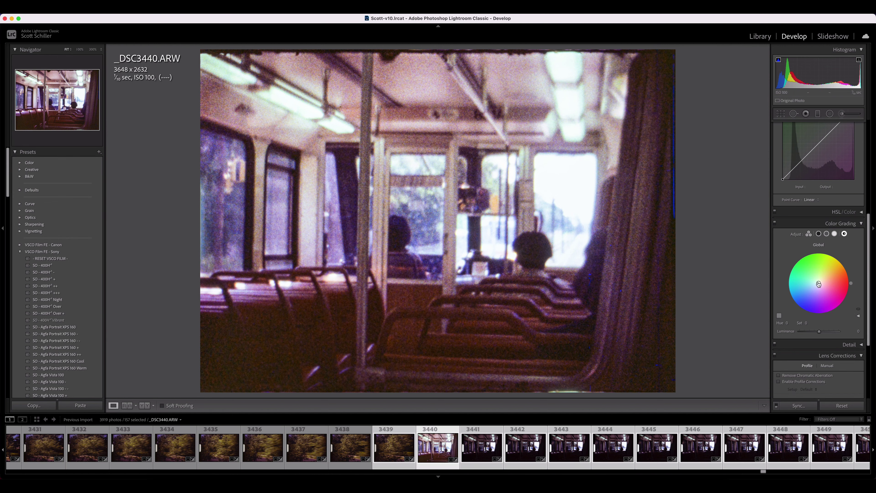
mouse_move(818, 284)
left_mouse_down()
mouse_move(825, 294)
mouse_move(814, 277)
mouse_move(830, 270)
mouse_move(803, 279)
mouse_move(809, 296)
mouse_move(825, 293)
mouse_move(827, 272)
mouse_move(821, 280)
left_mouse_up()
right_click(821, 282)
left_click(823, 284)
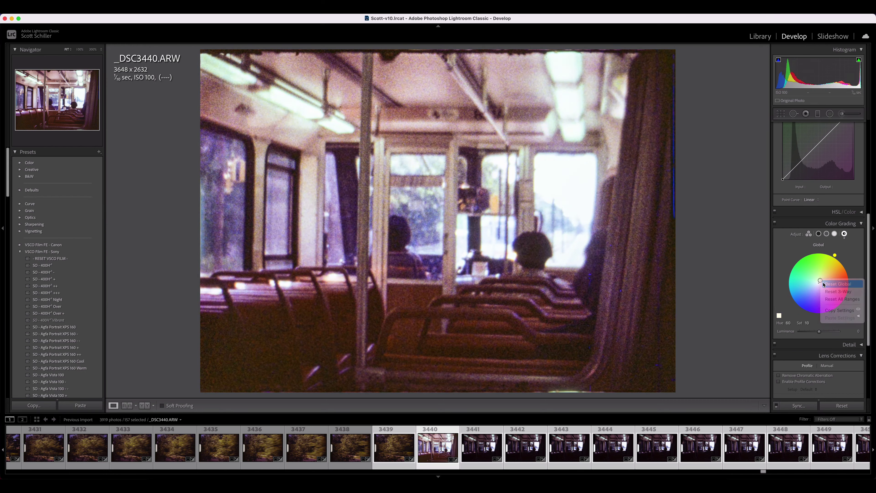
Check the framing of _DSC3438.ARW and extend the left crop edge of _DSC3440.ARW to include the sprocket hole, at 3816 x 2632
scroll(821, 283, "up", 5)
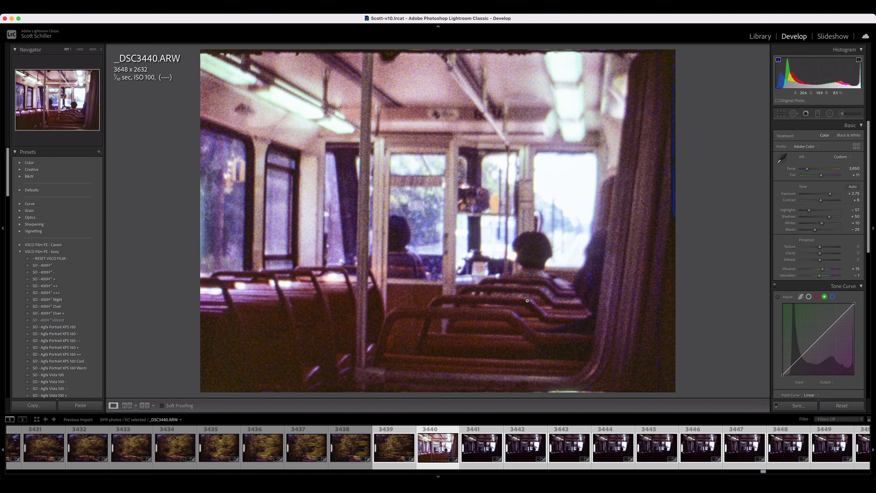
left_click(433, 447)
key("Left")
key("Left")
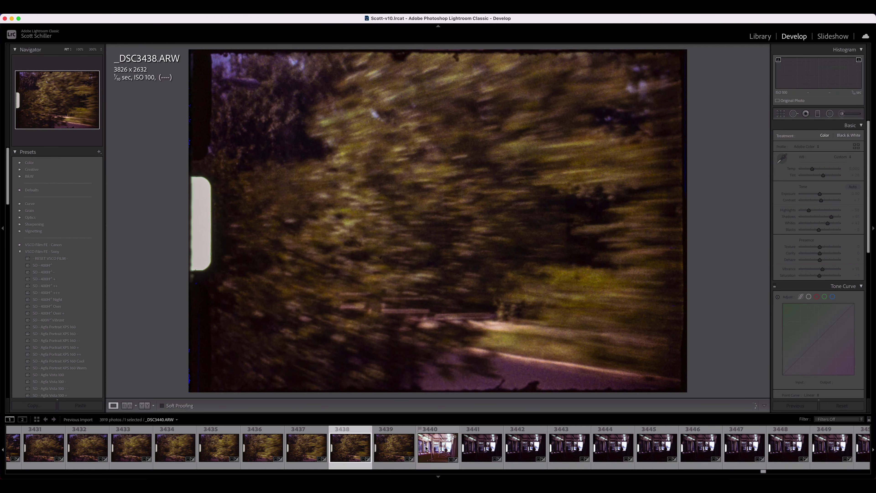
left_click(427, 448)
left_click(781, 114)
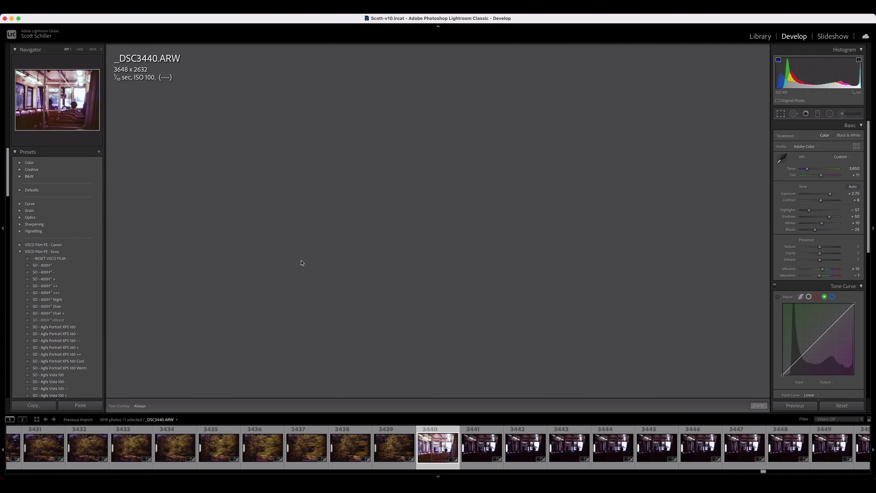
left_click_drag(251, 226, 252, 226)
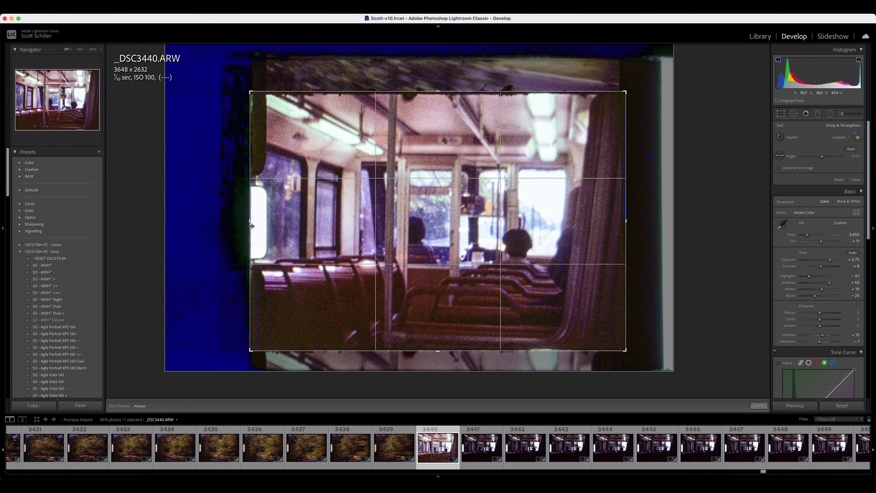
left_click(758, 405)
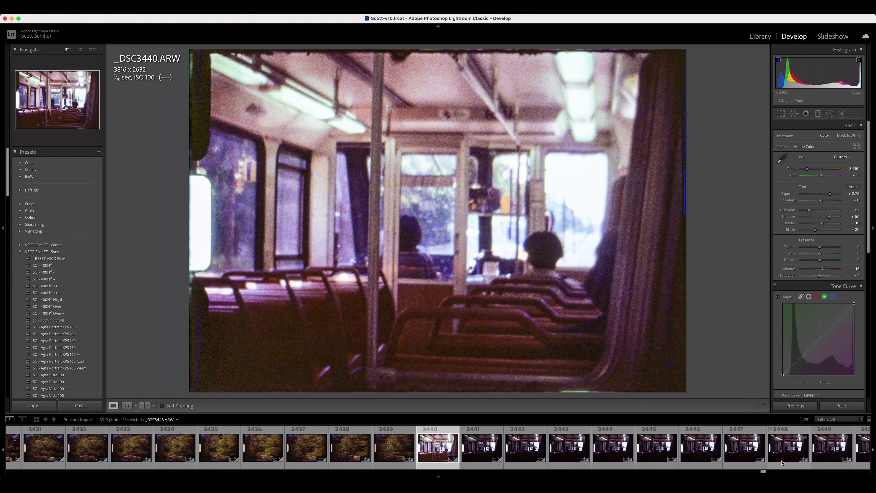
Select the bus interior scene from _DSC3440.ARW through frame 3595
left_click_drag(764, 471, 797, 471)
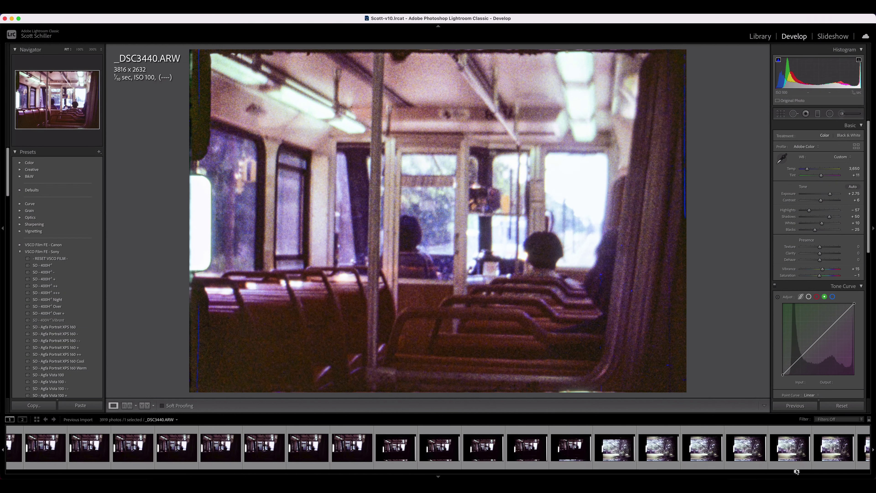
left_click(591, 449, "shift")
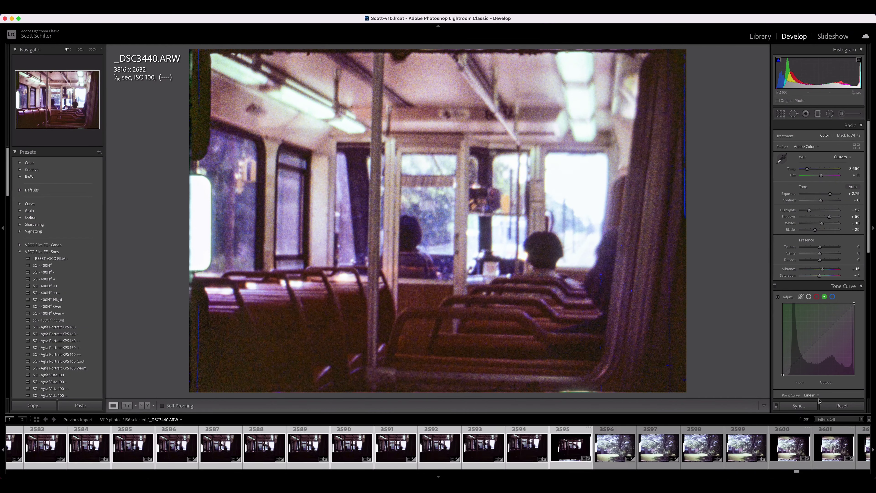